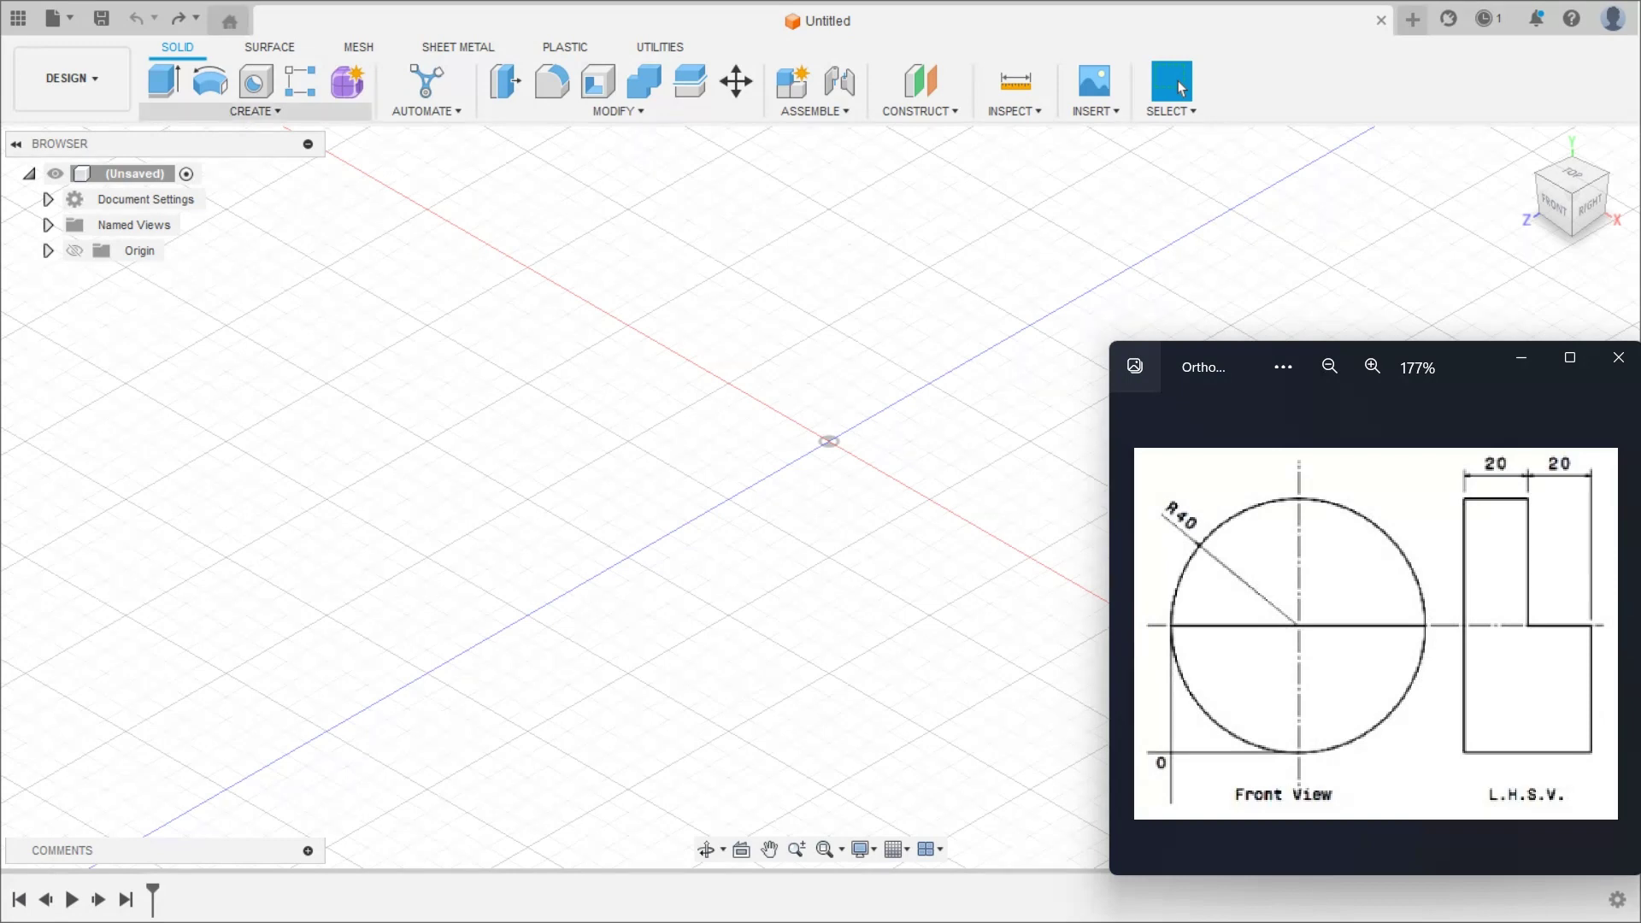
# Open the Create menu in the new empty design.
pyautogui.click(255, 111)
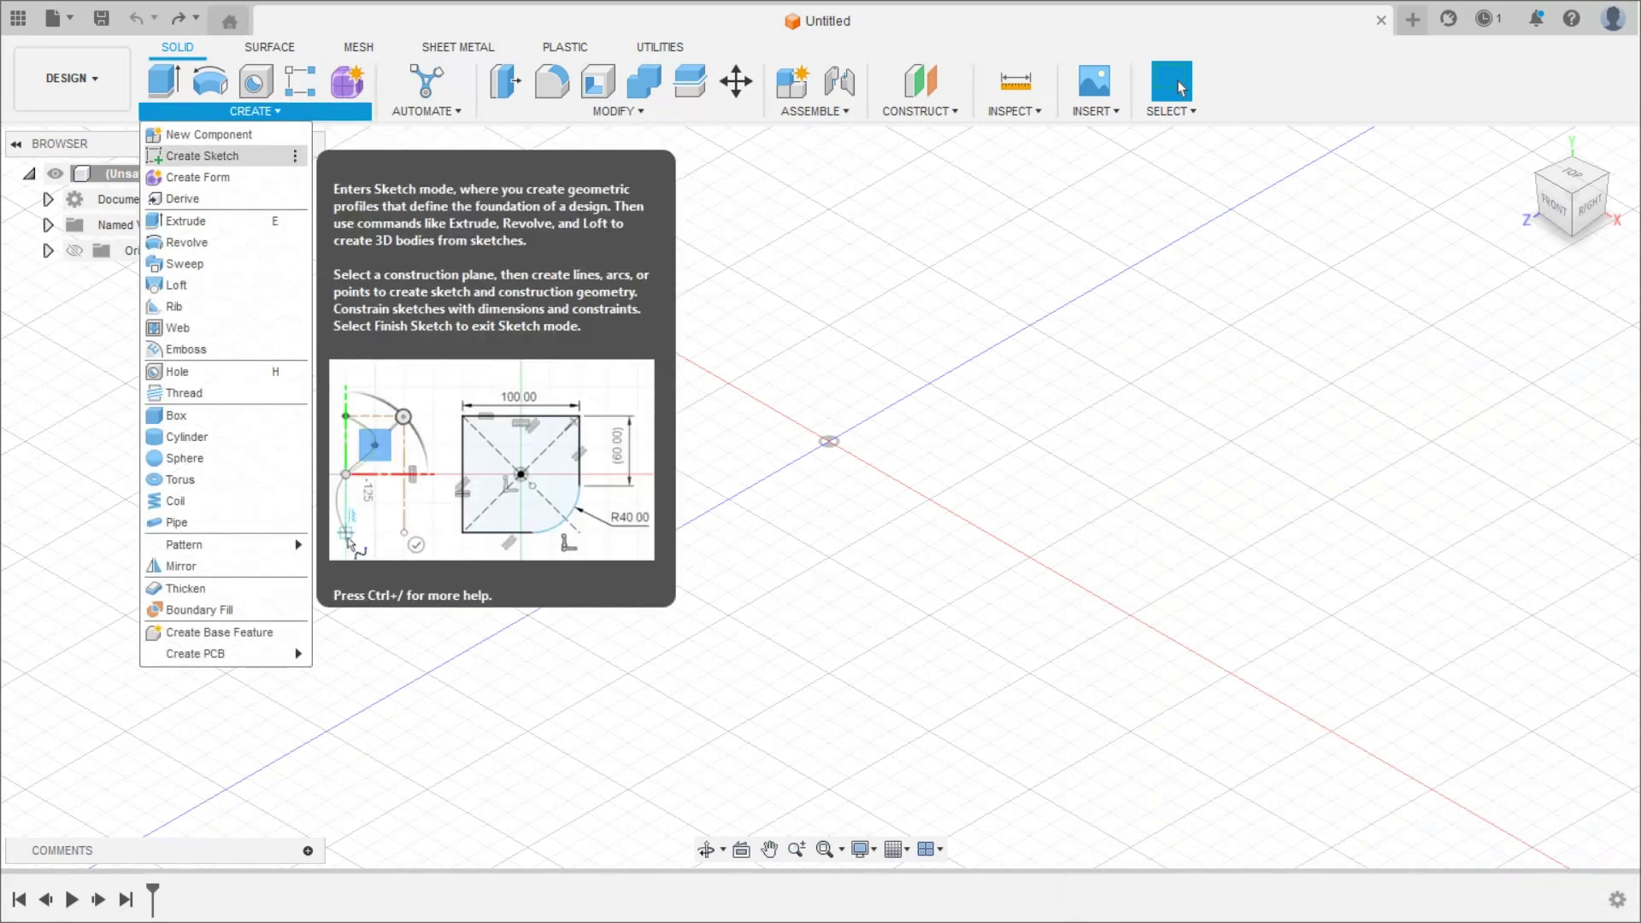
# Sketch an 80 mm diameter circle centred at the origin on the right plane, then finish the sketch.
pyautogui.click(201, 156)
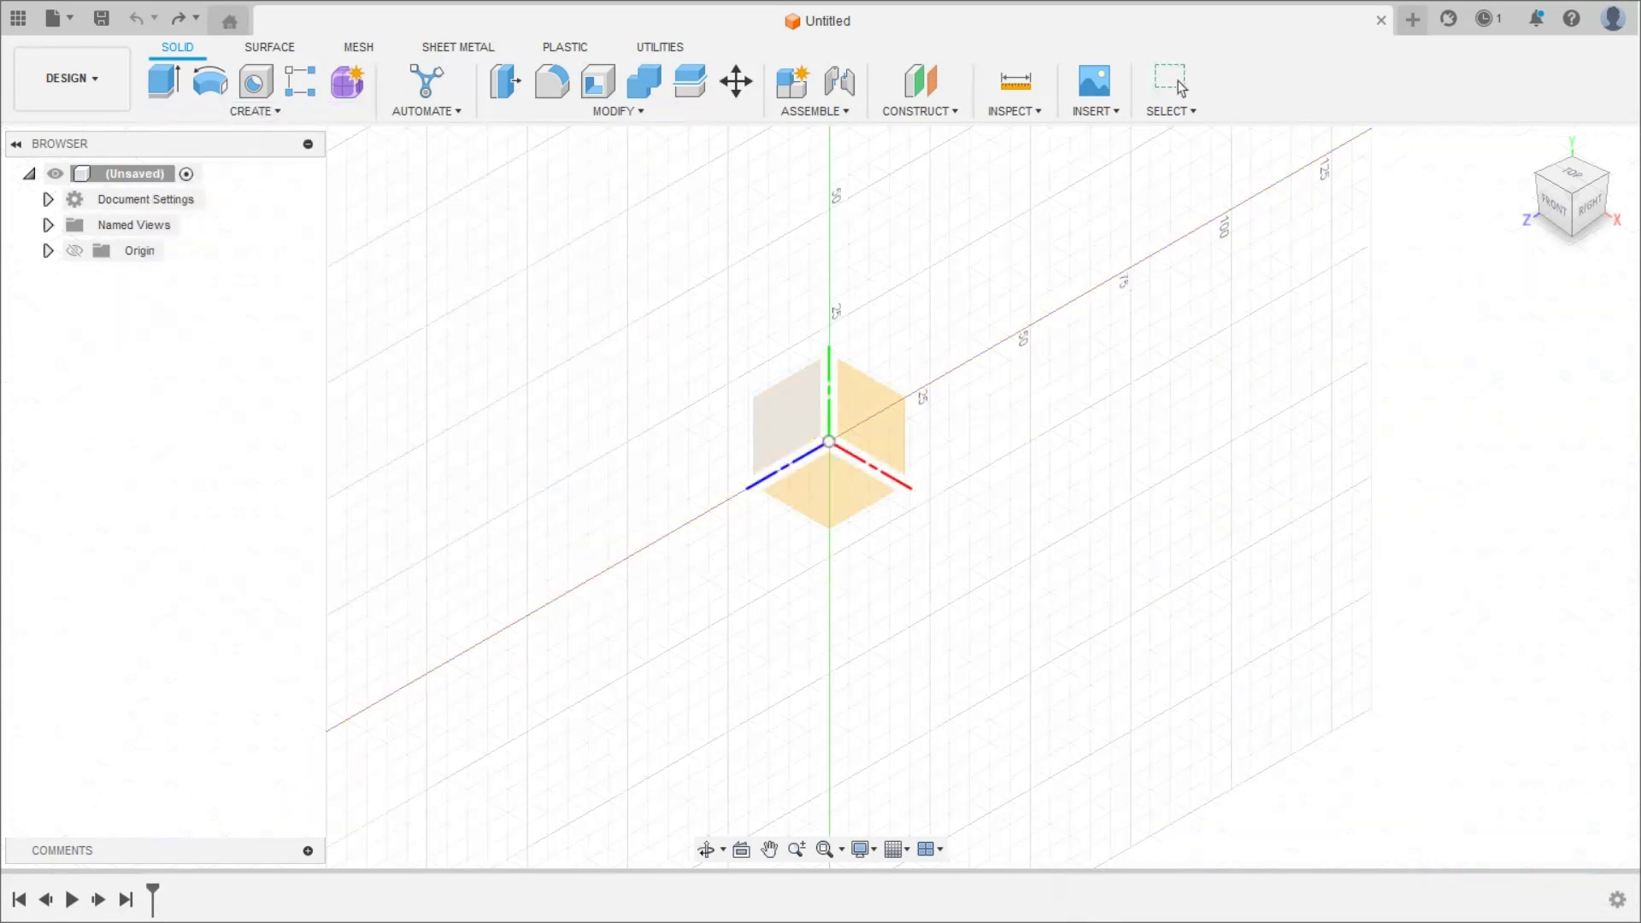
pyautogui.click(820, 431)
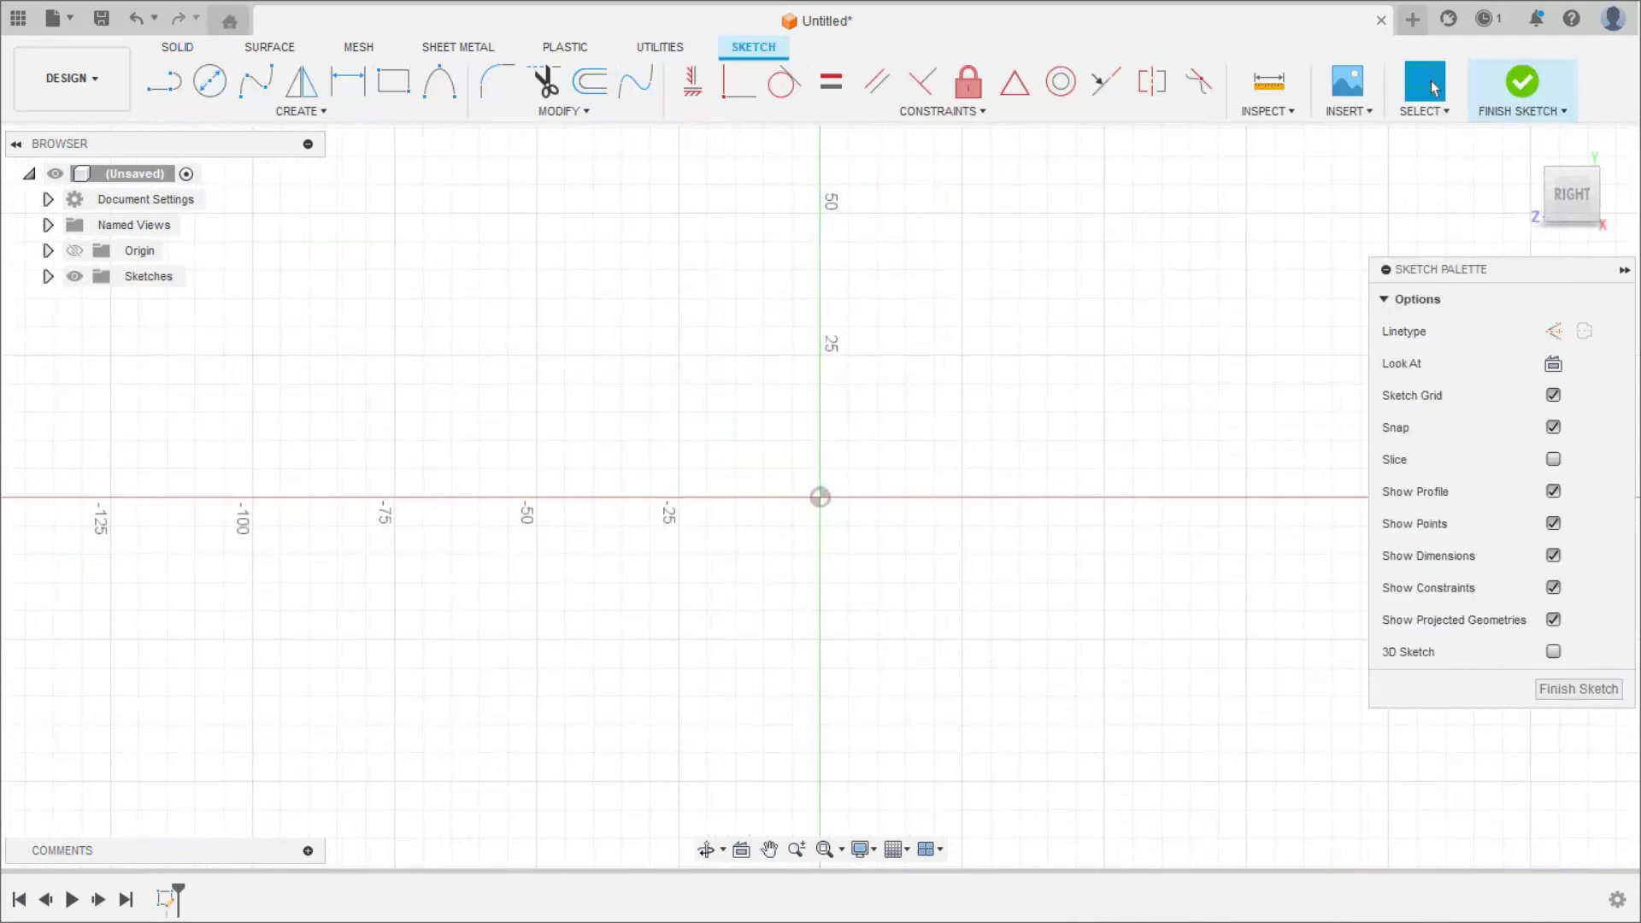
pyautogui.click(210, 81)
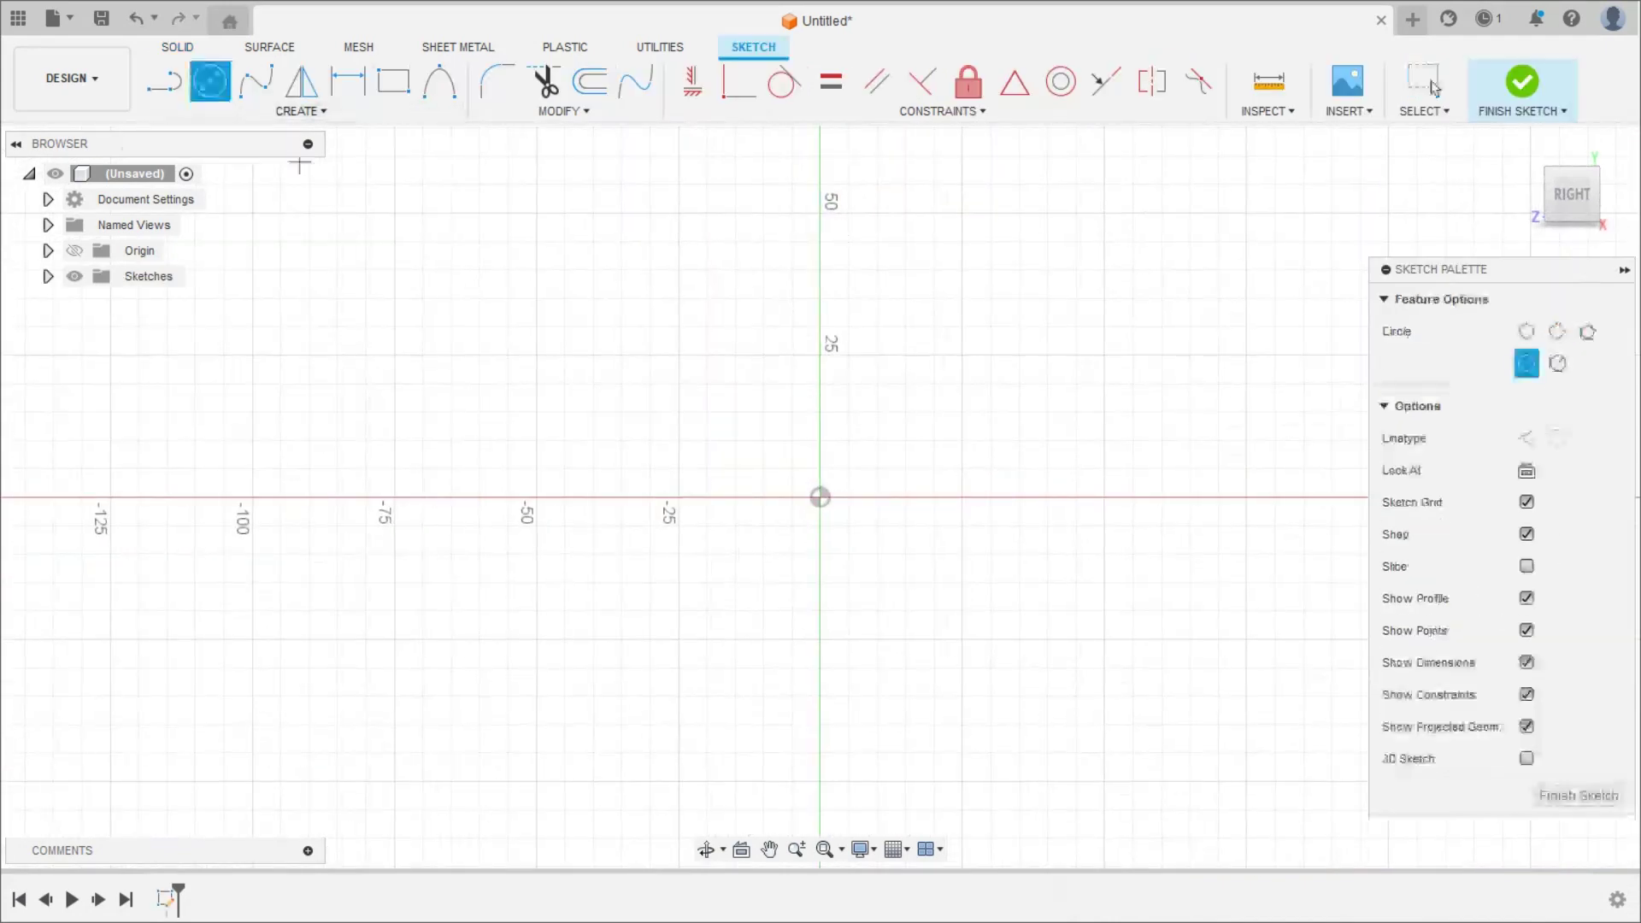
pyautogui.click(819, 497)
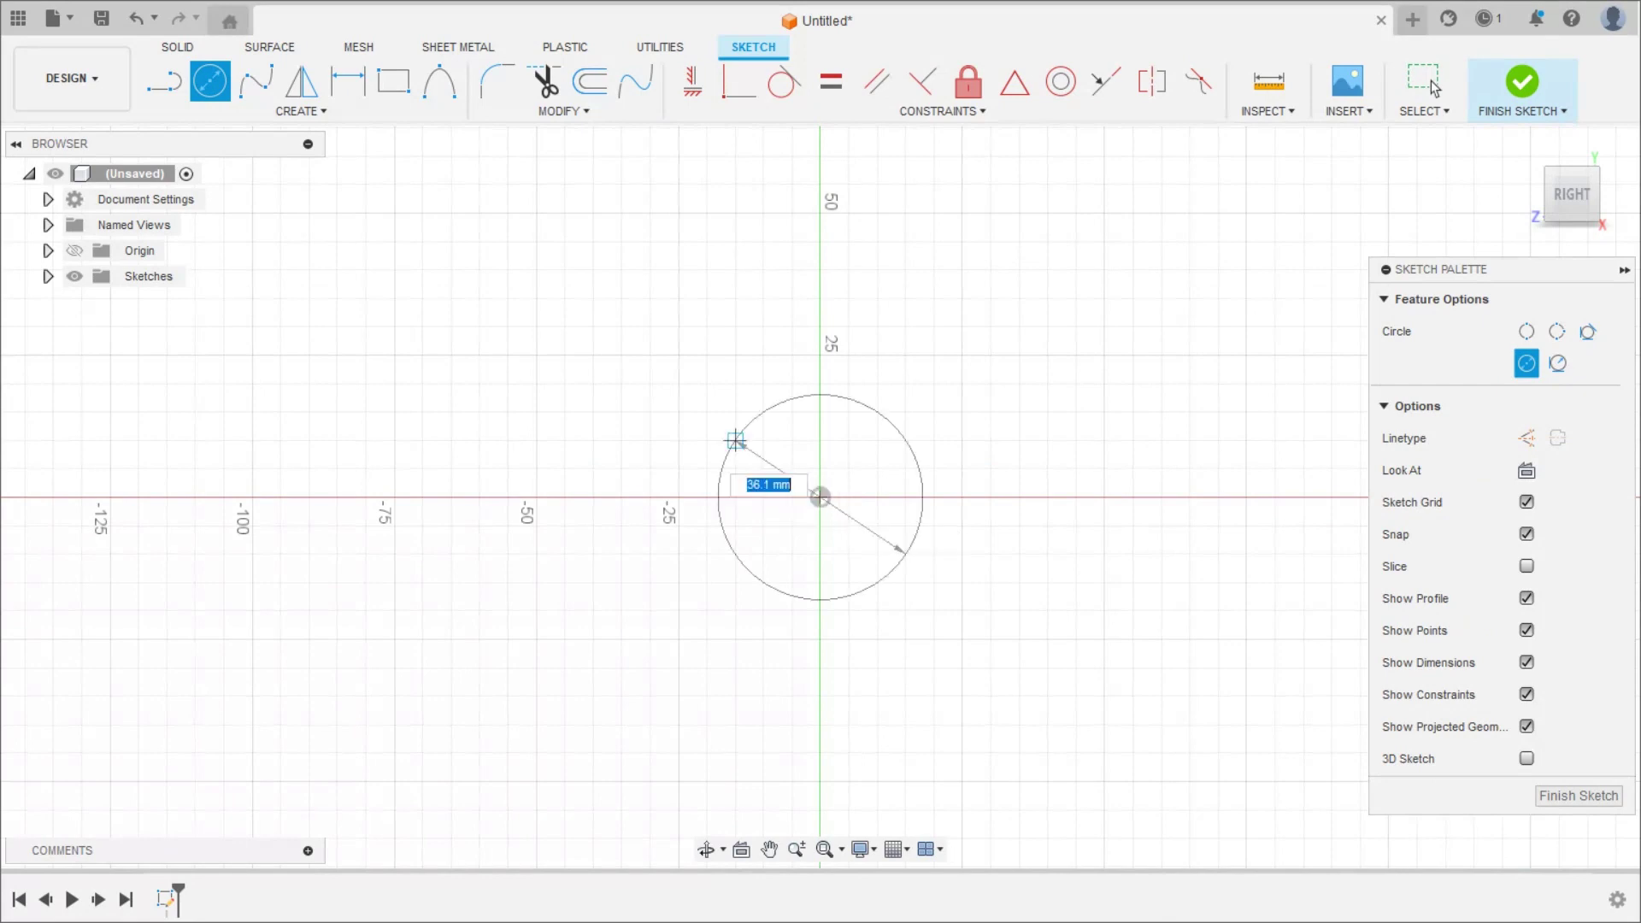
pyautogui.hotkey('alt', 'Tab')
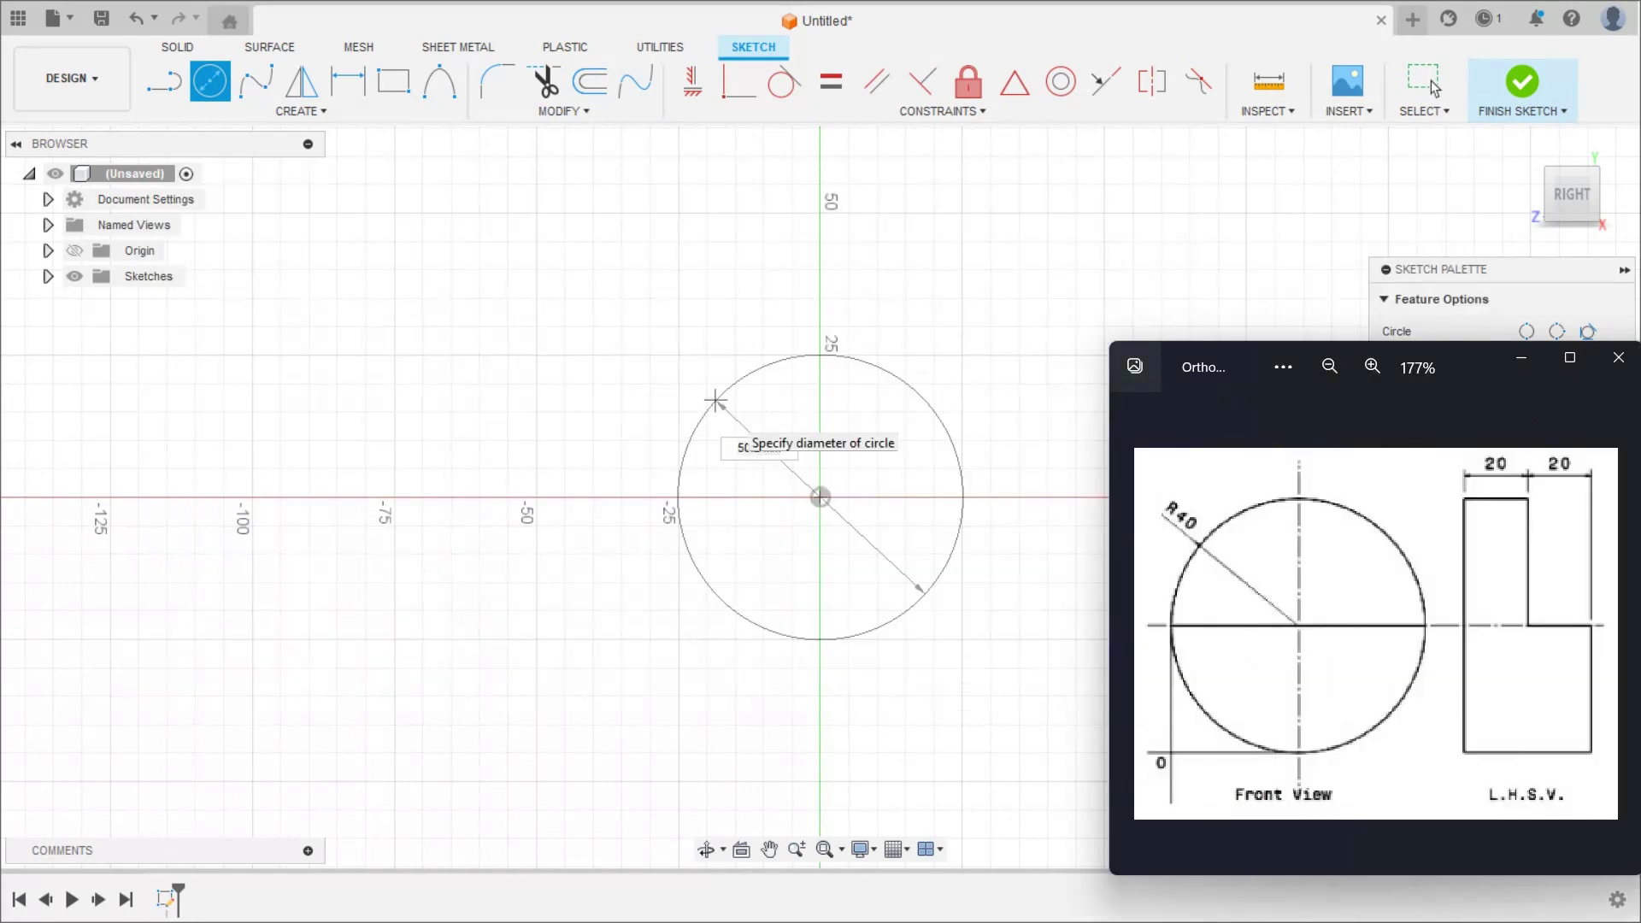
pyautogui.hotkey('alt', 'Tab')
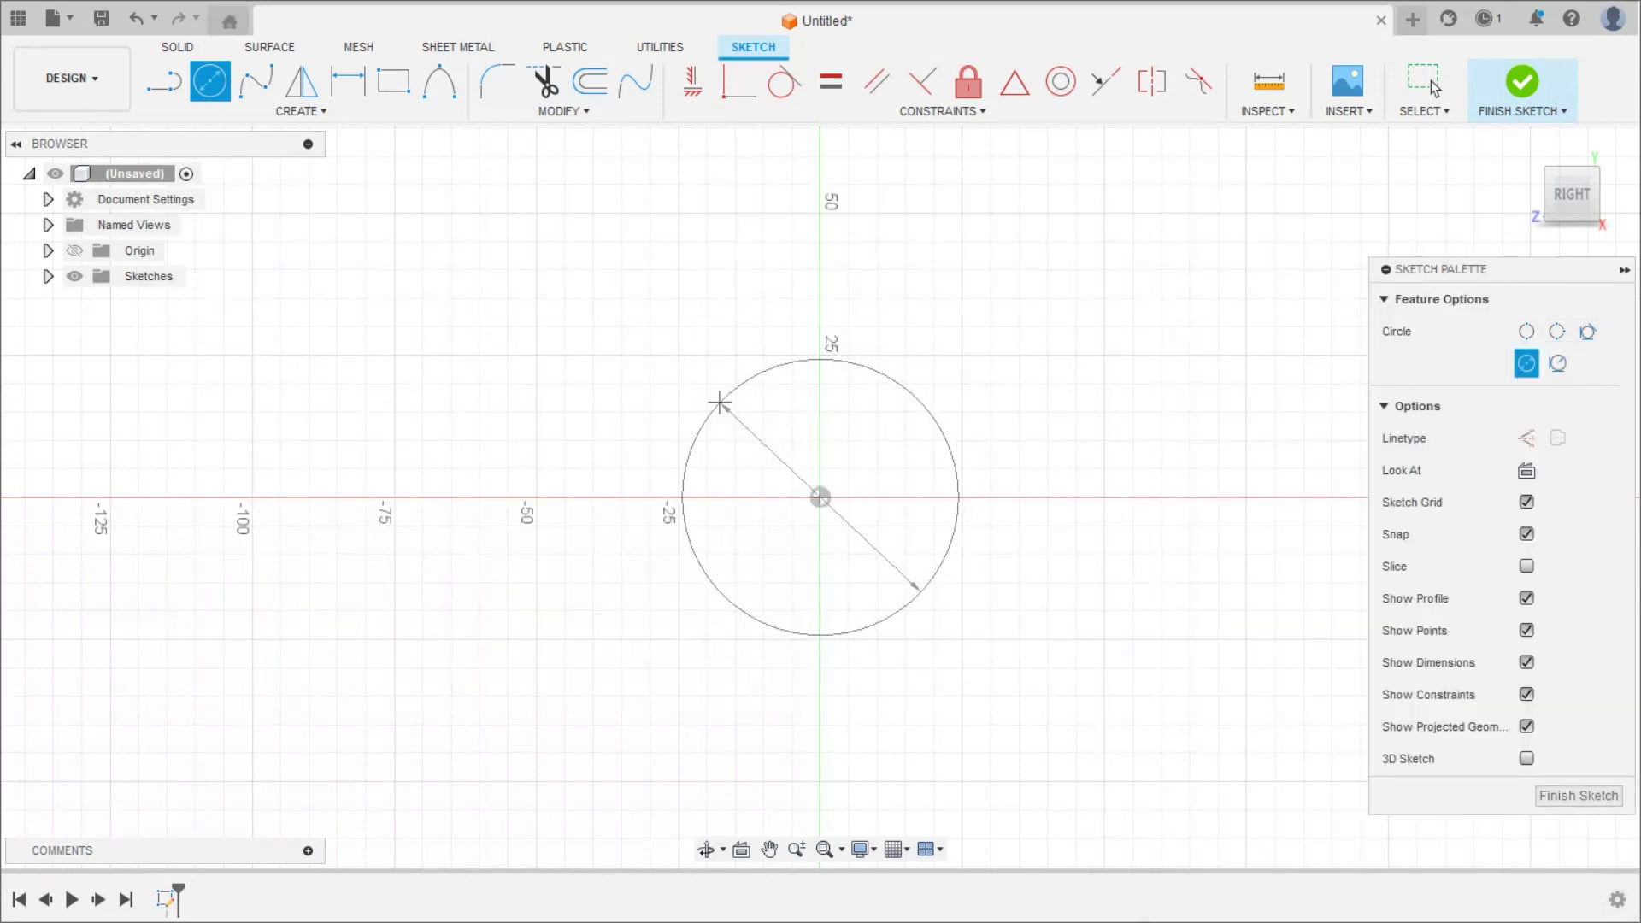
pyautogui.click(1435, 85)
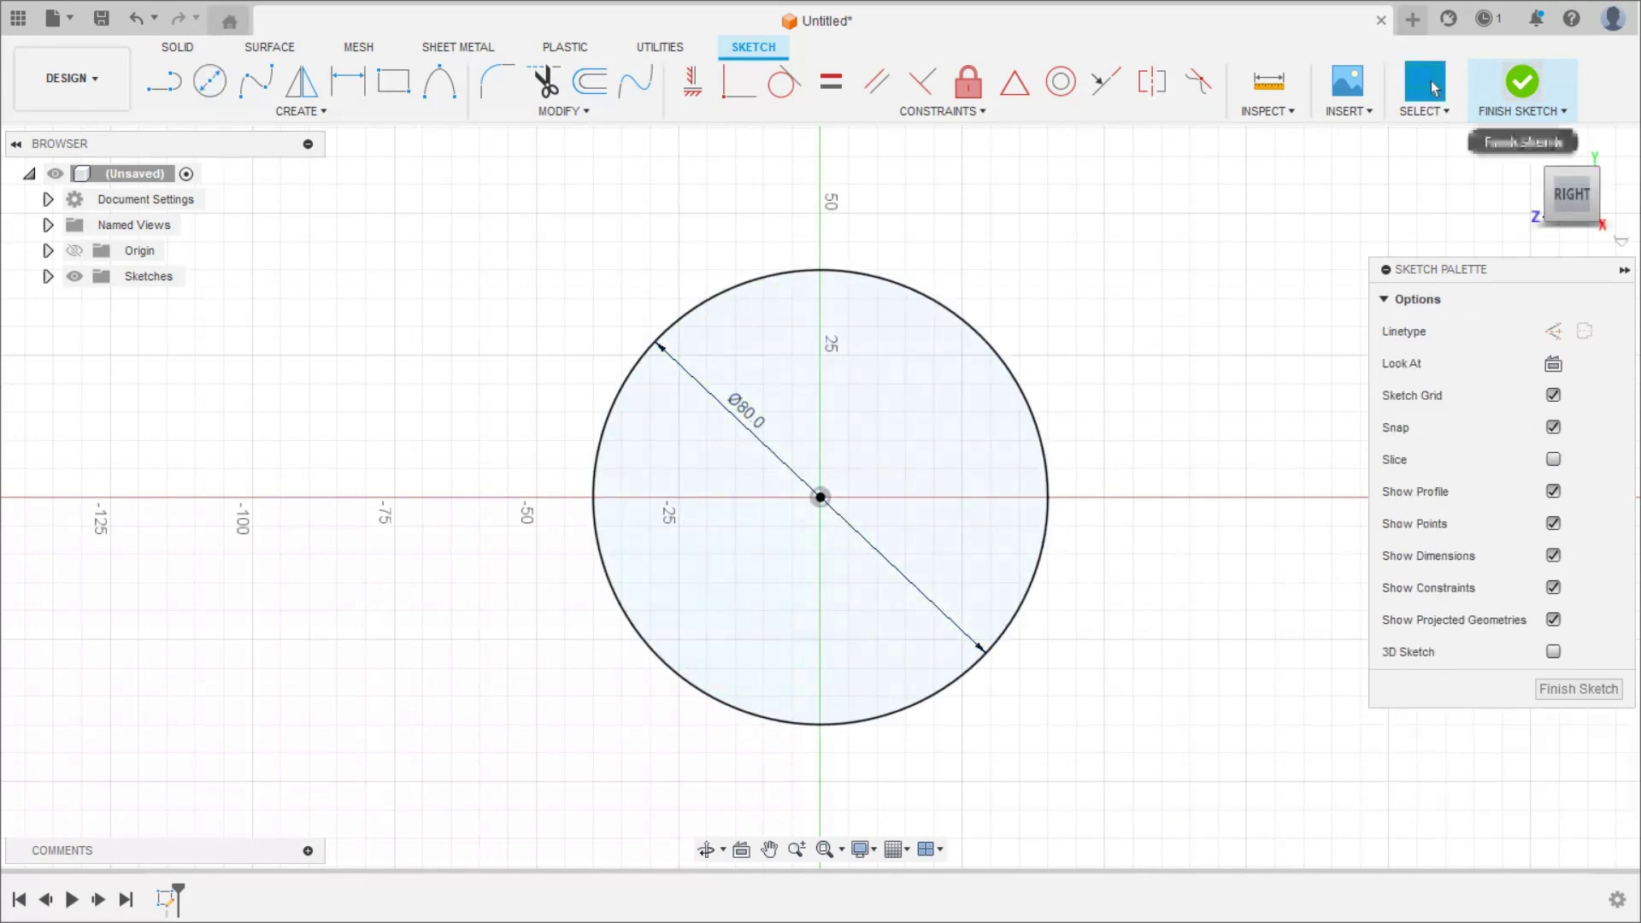
pyautogui.click(1523, 83)
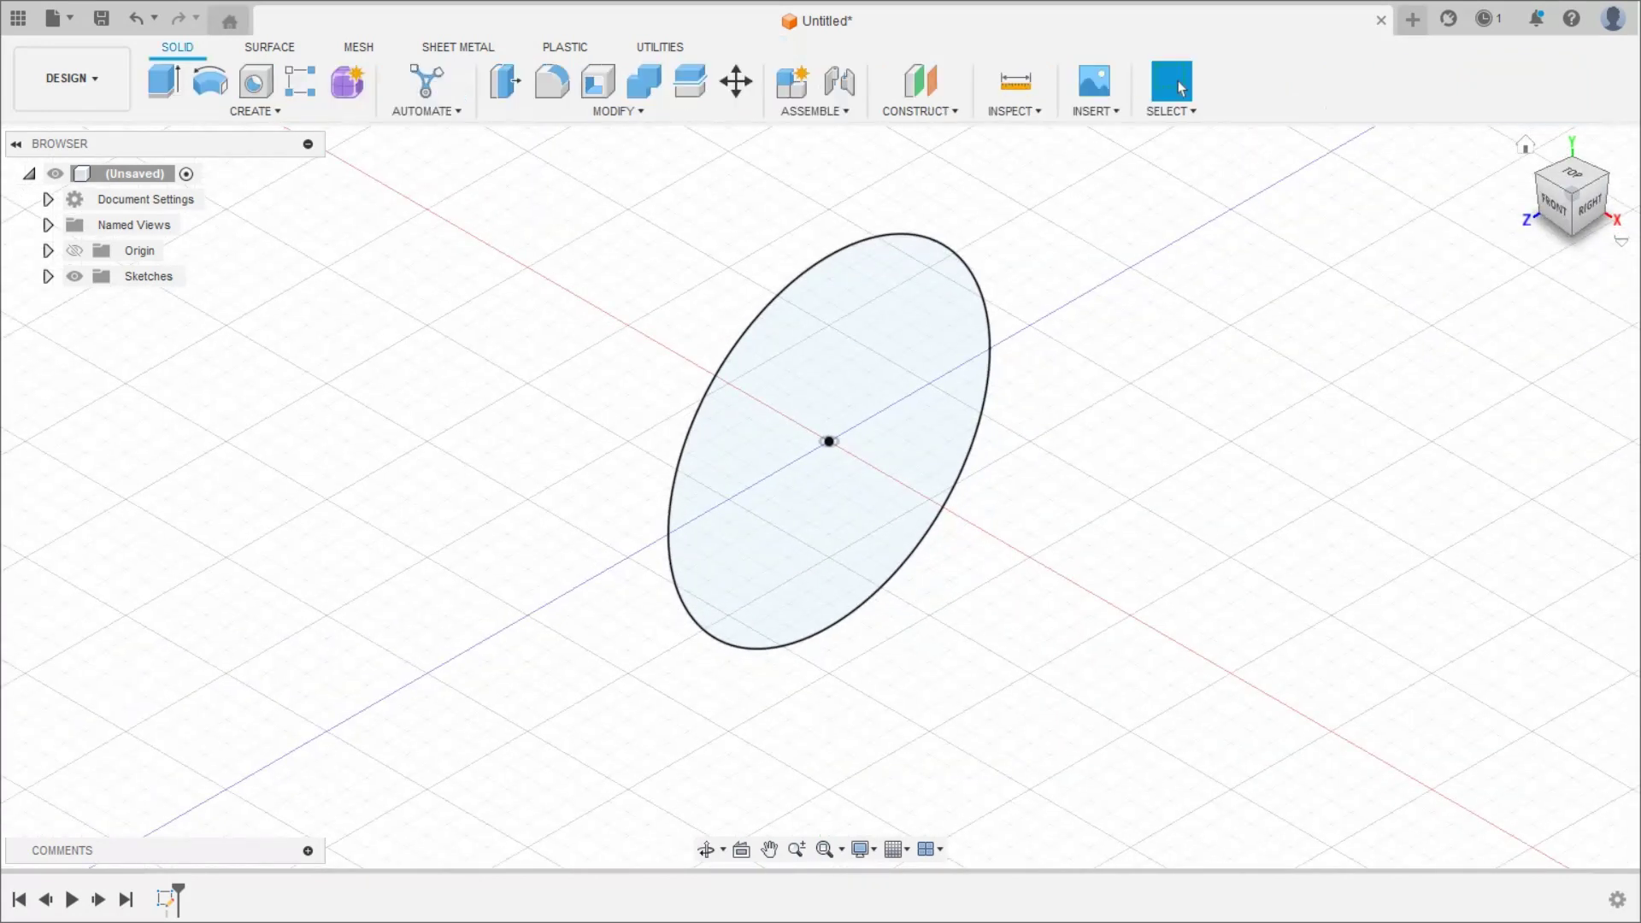
# Extrude the Ø80 circle 40 mm into a solid cylindrical disc.
pyautogui.press('e')
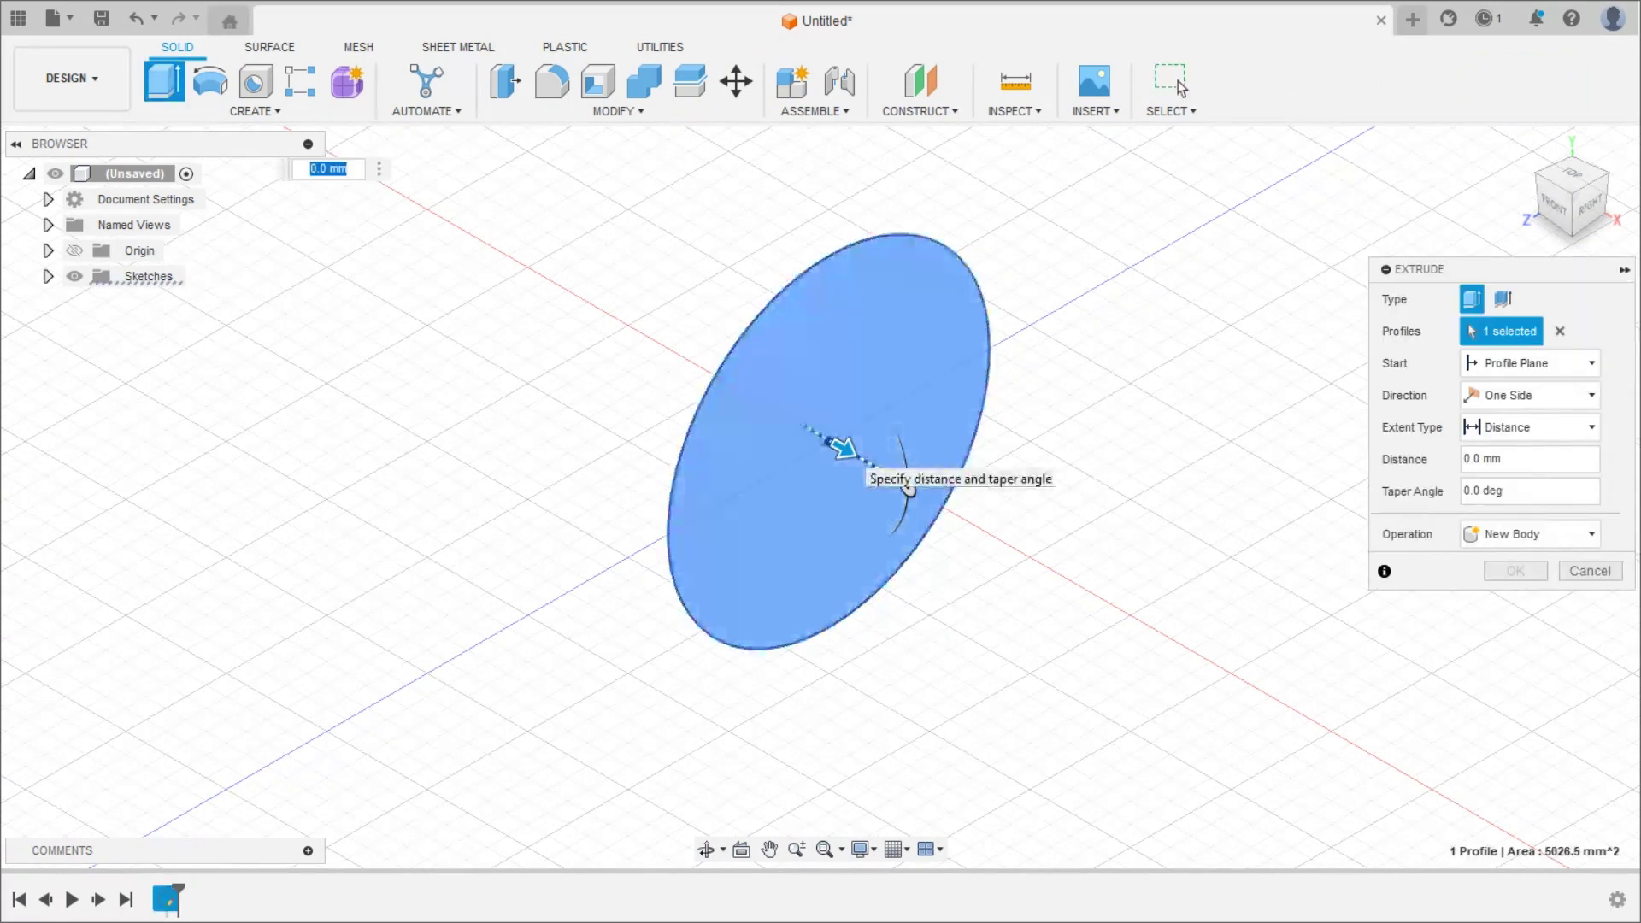
pyautogui.moveTo(906, 486); pyautogui.dragTo(947, 510)
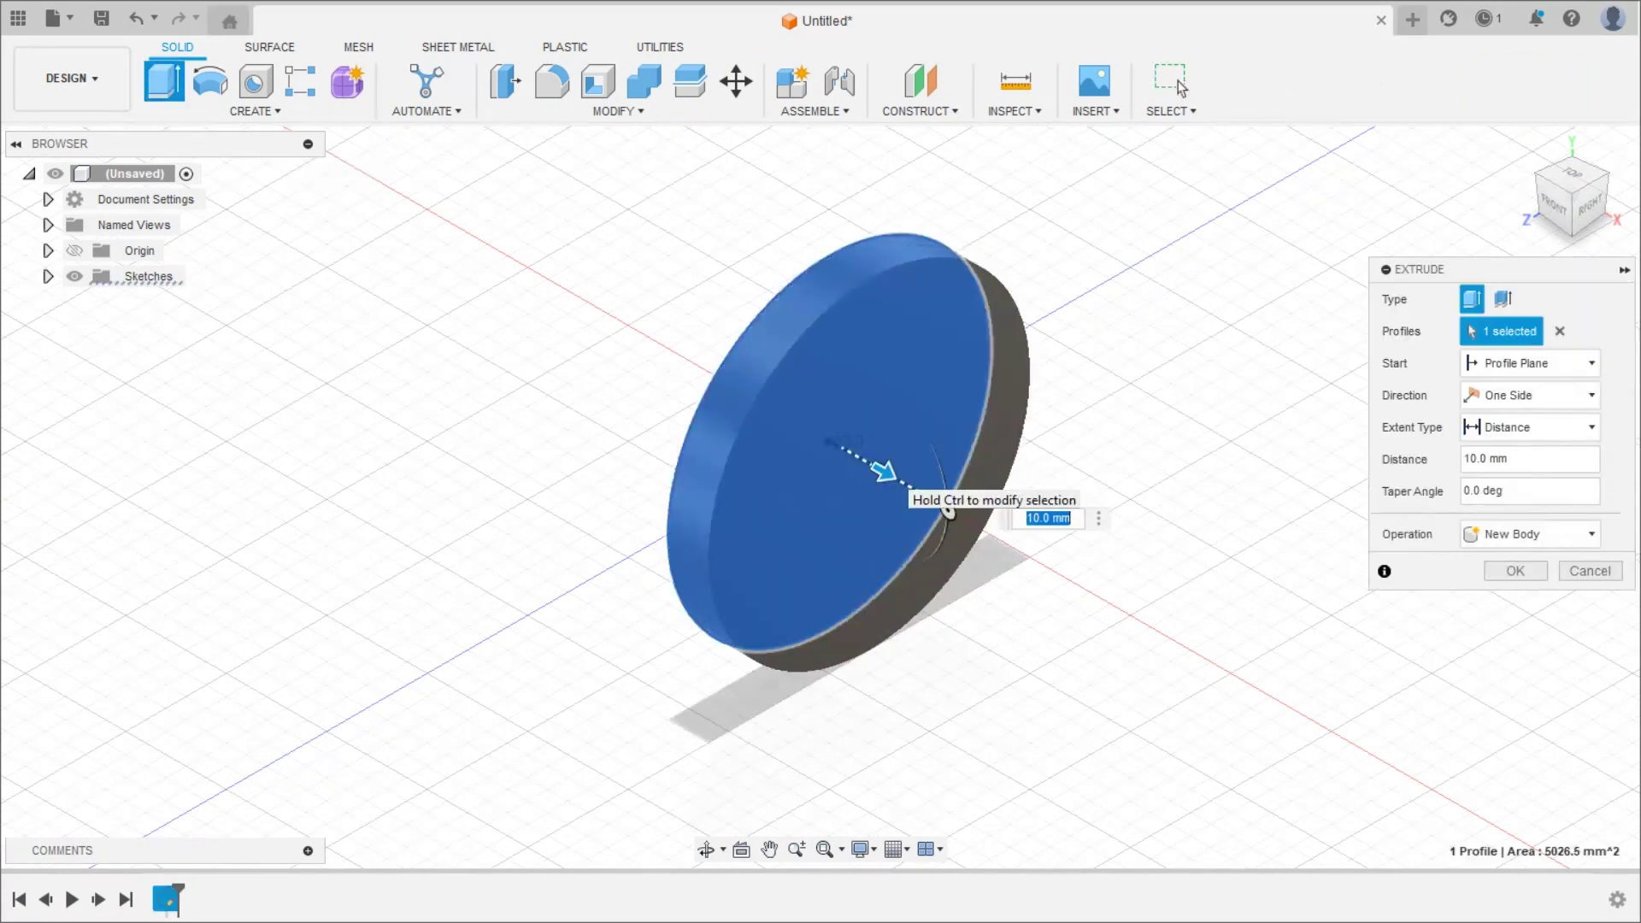
pyautogui.write('40')
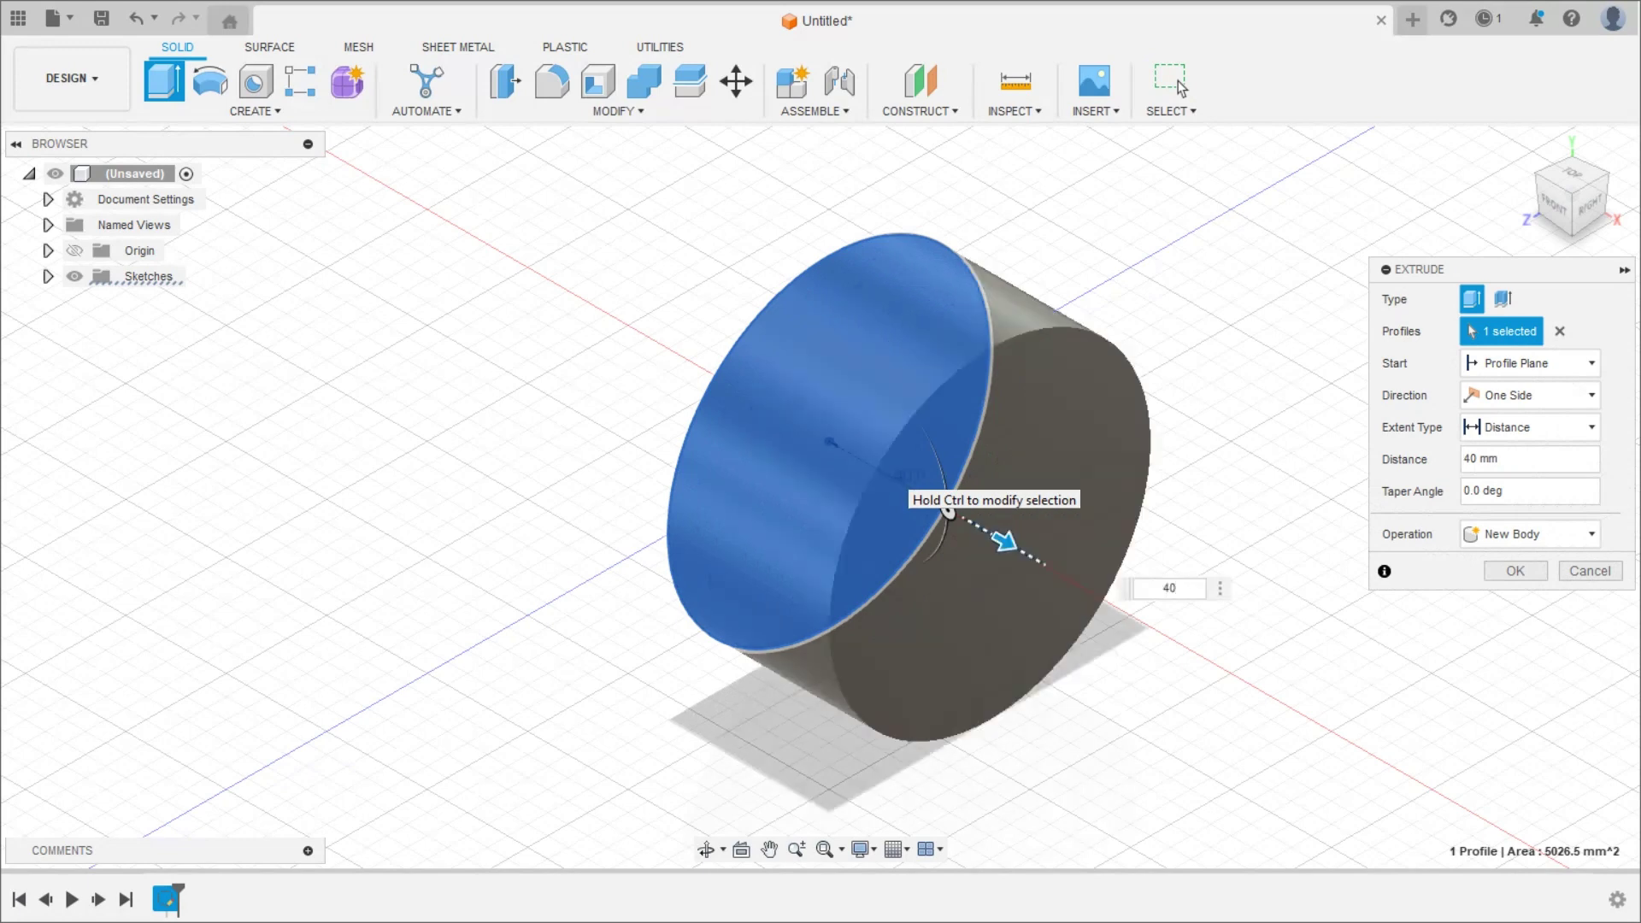
pyautogui.press('Return')
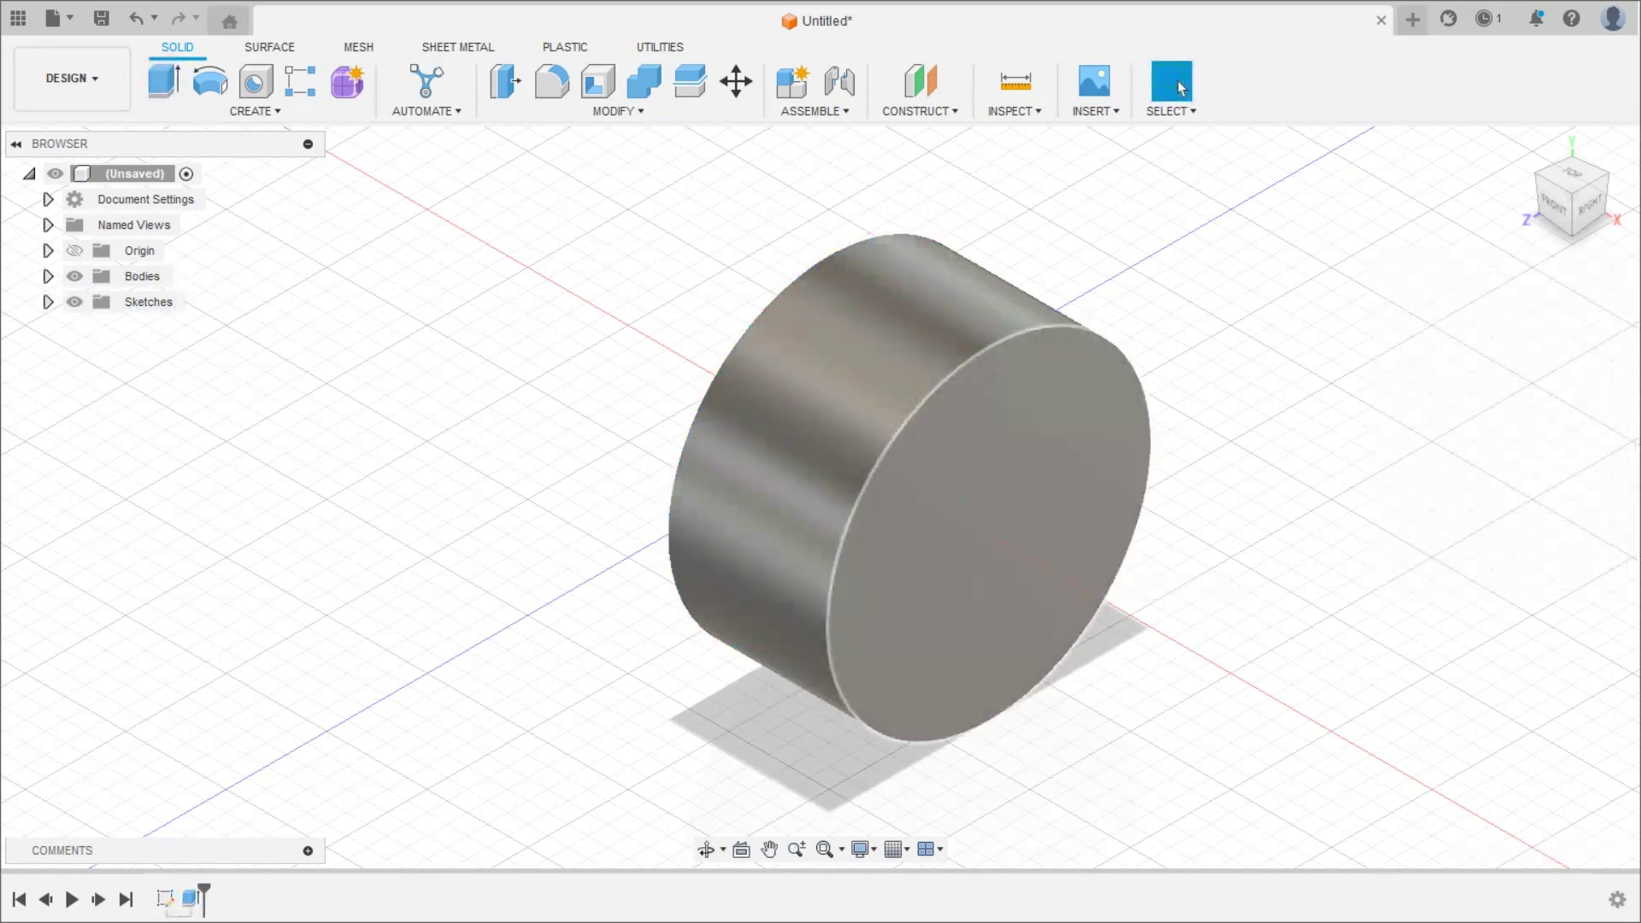
pyautogui.hotkey('alt', 'Tab')
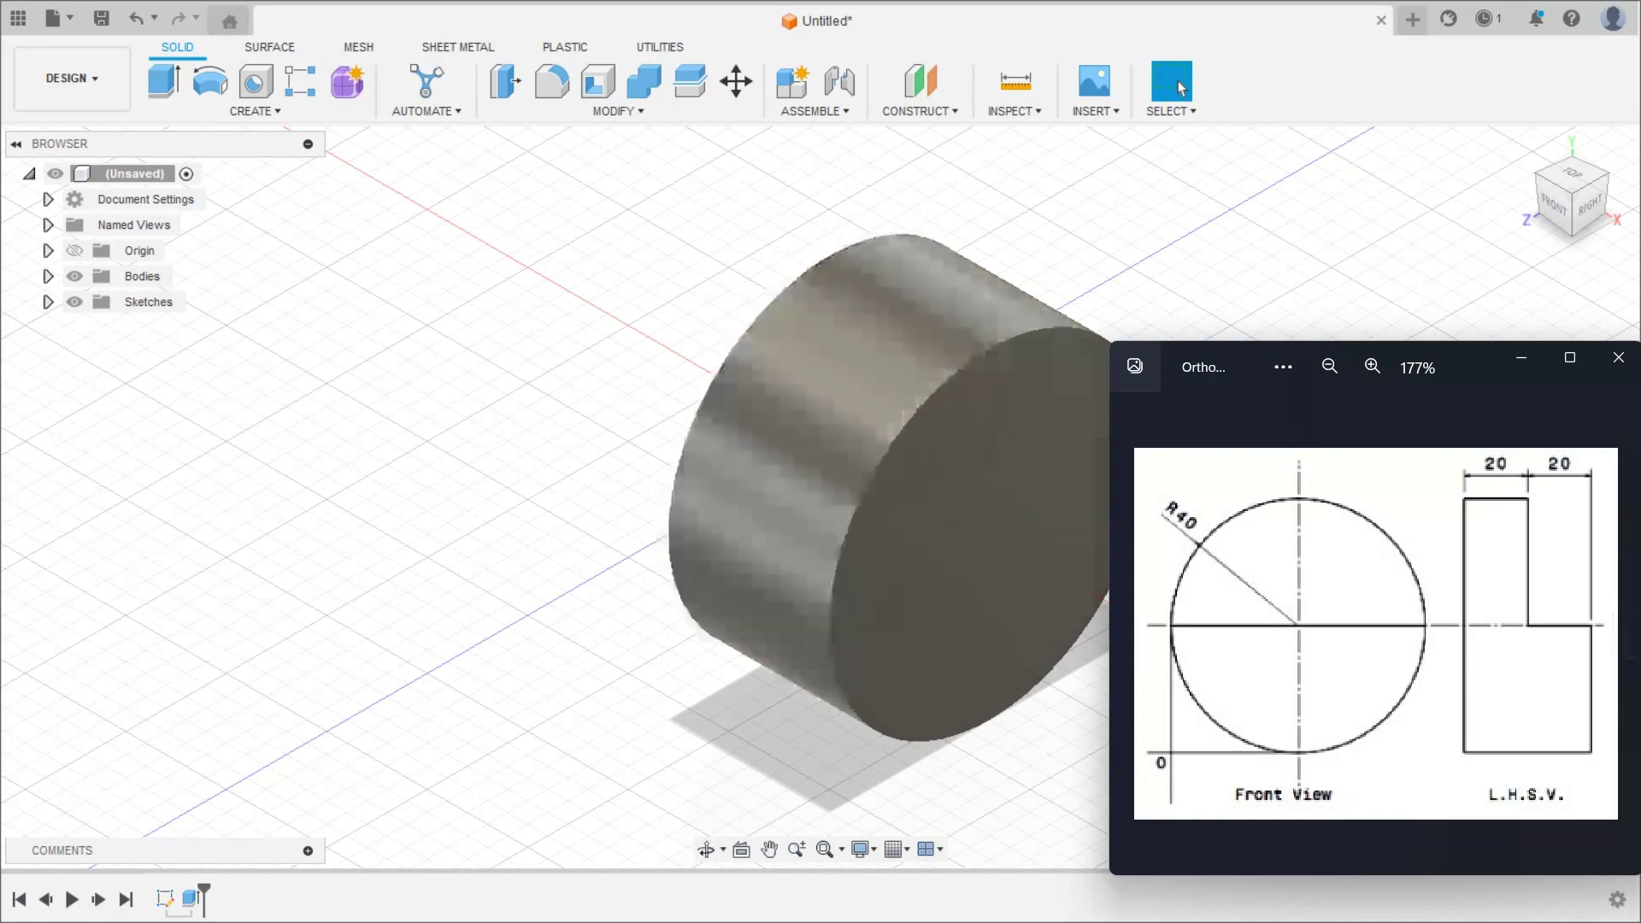
# Start a sketch on the disc's end face and draw a horizontal line across its diameter.
pyautogui.click(255, 112)
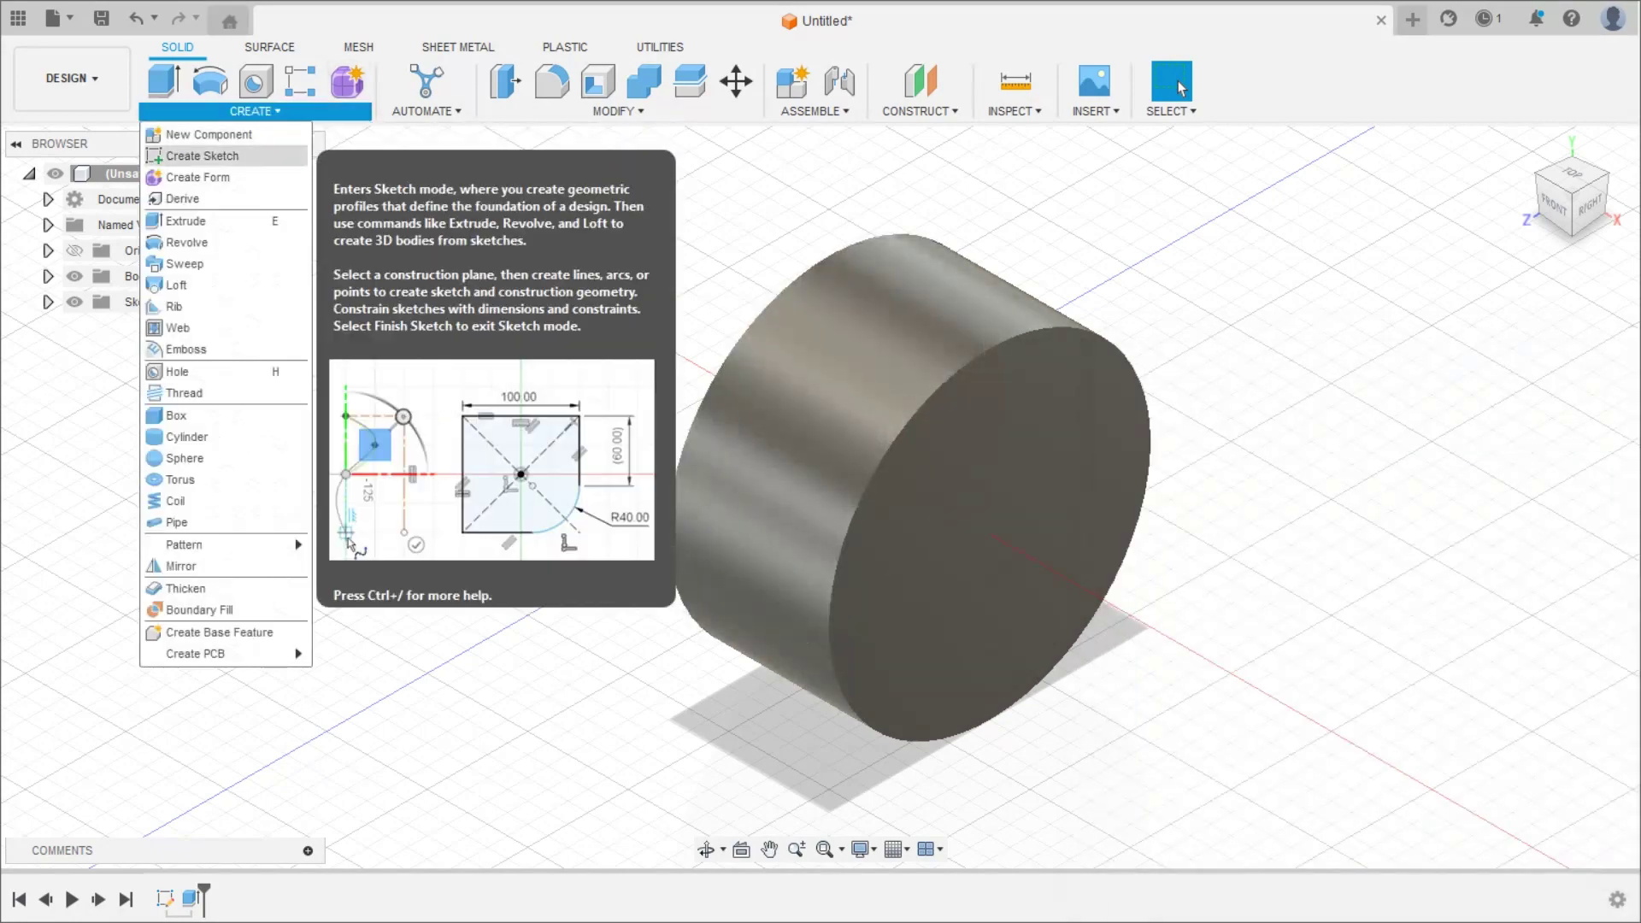
pyautogui.click(202, 155)
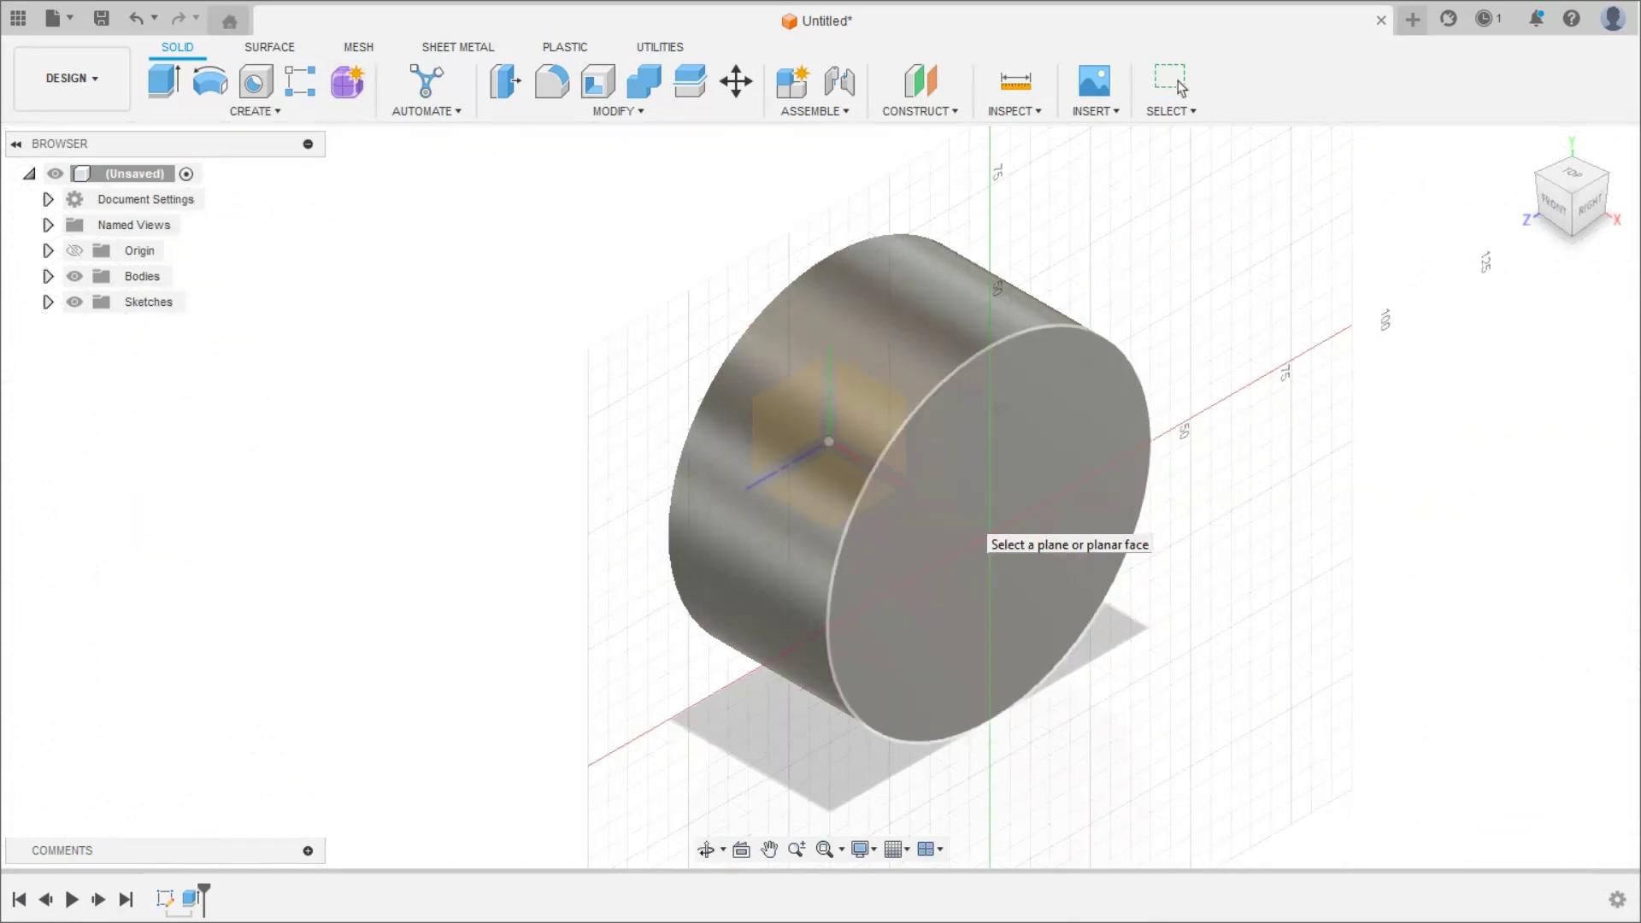
pyautogui.click(983, 539)
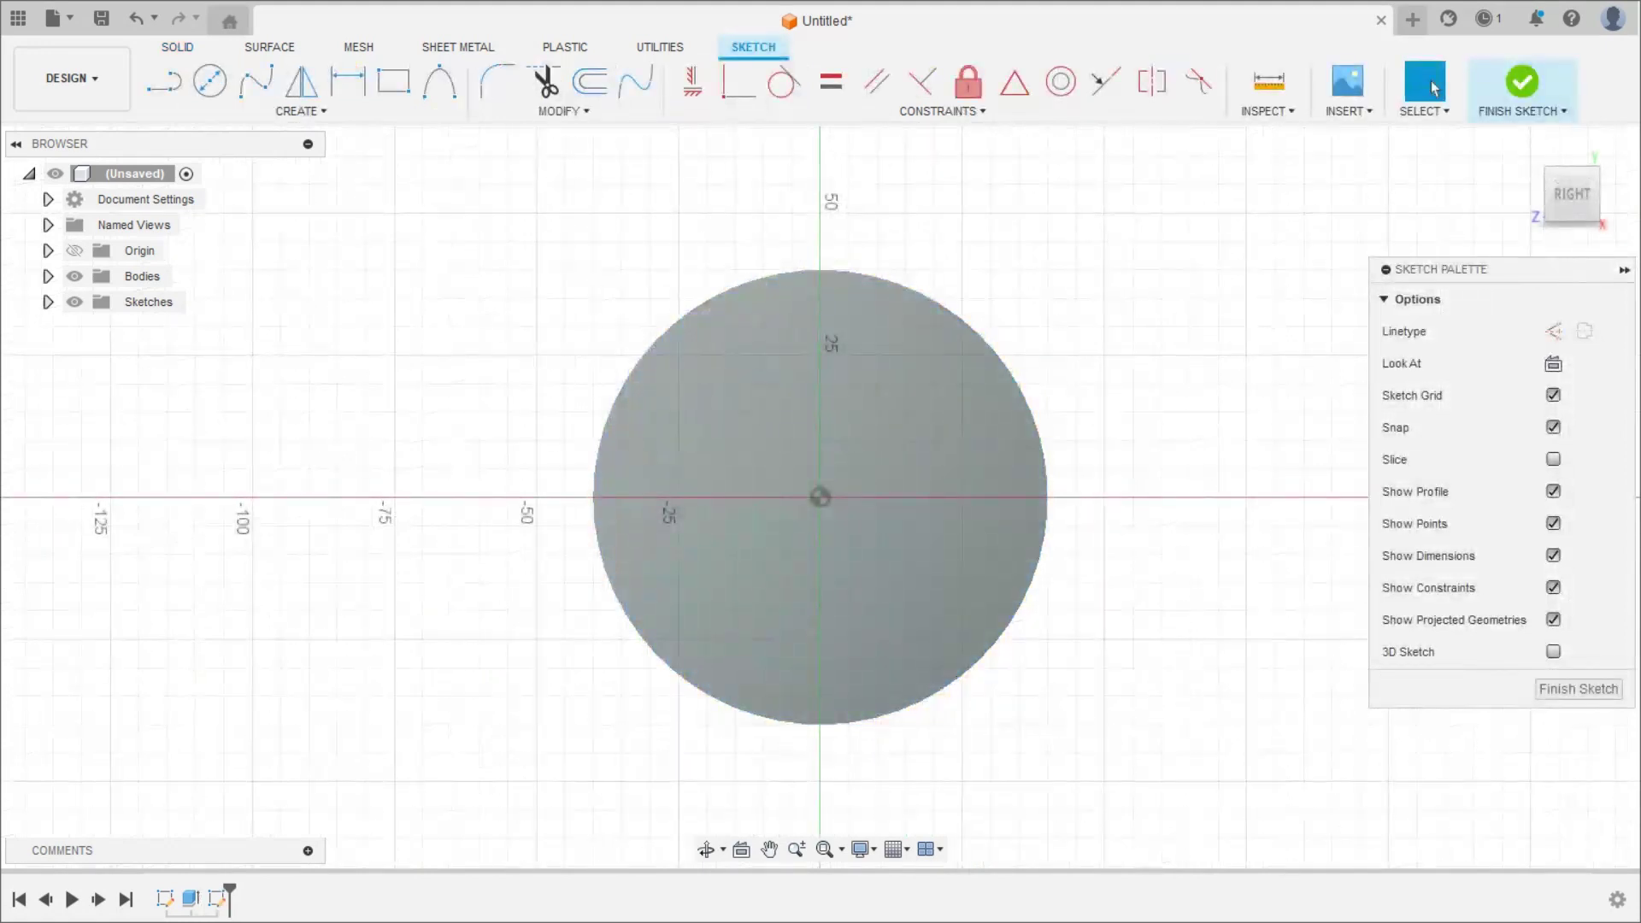
pyautogui.press('l')
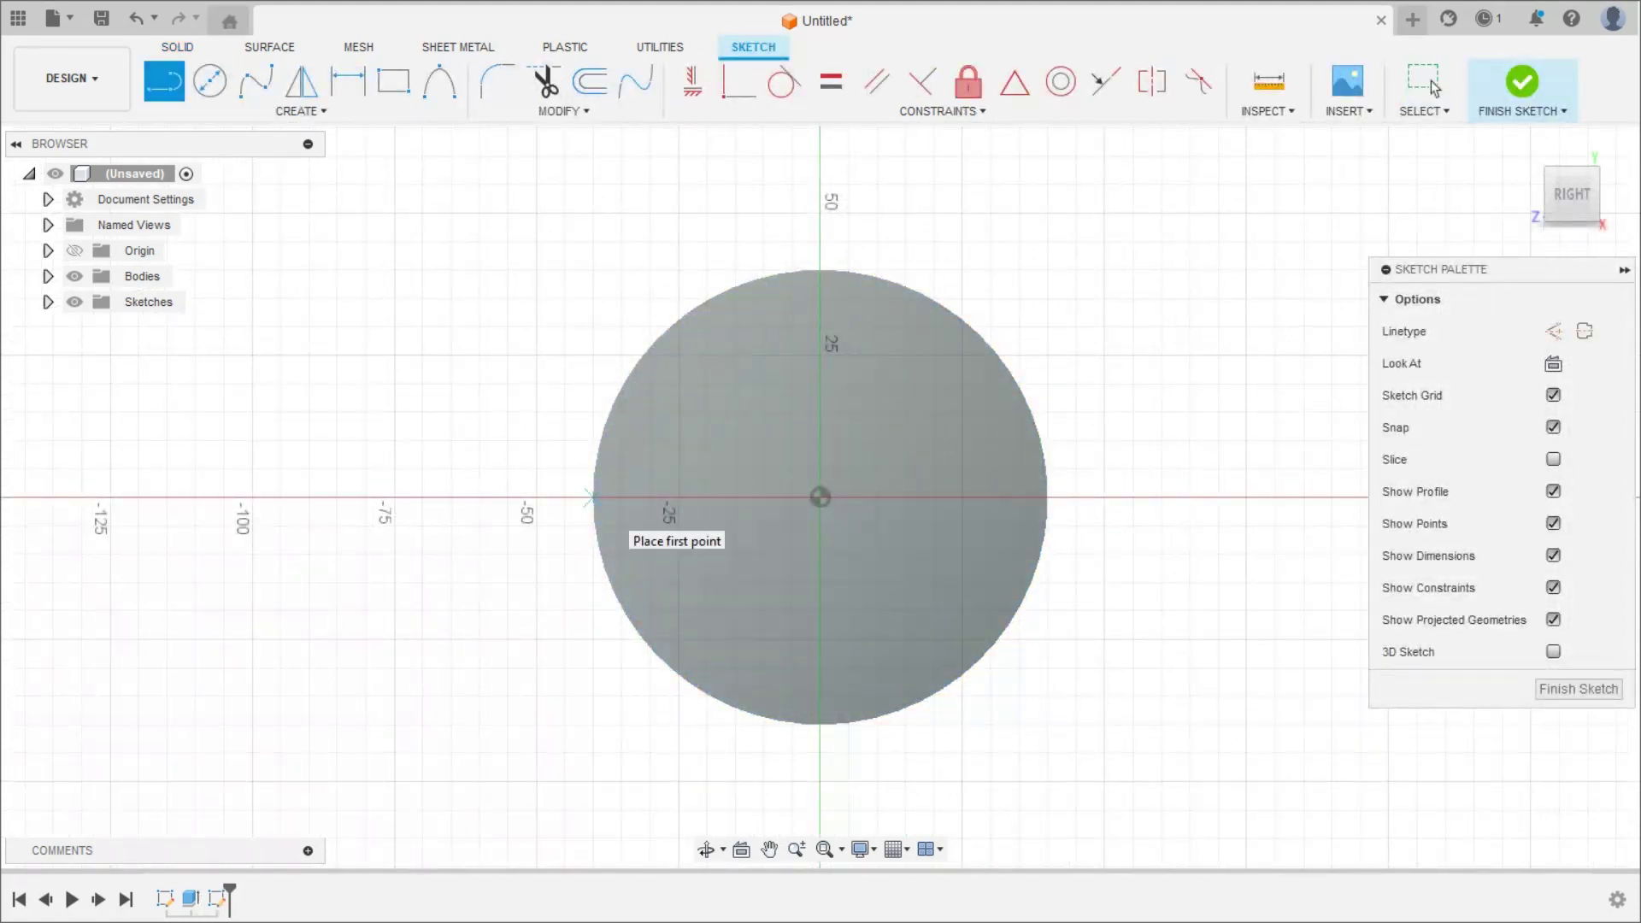
pyautogui.click(592, 497)
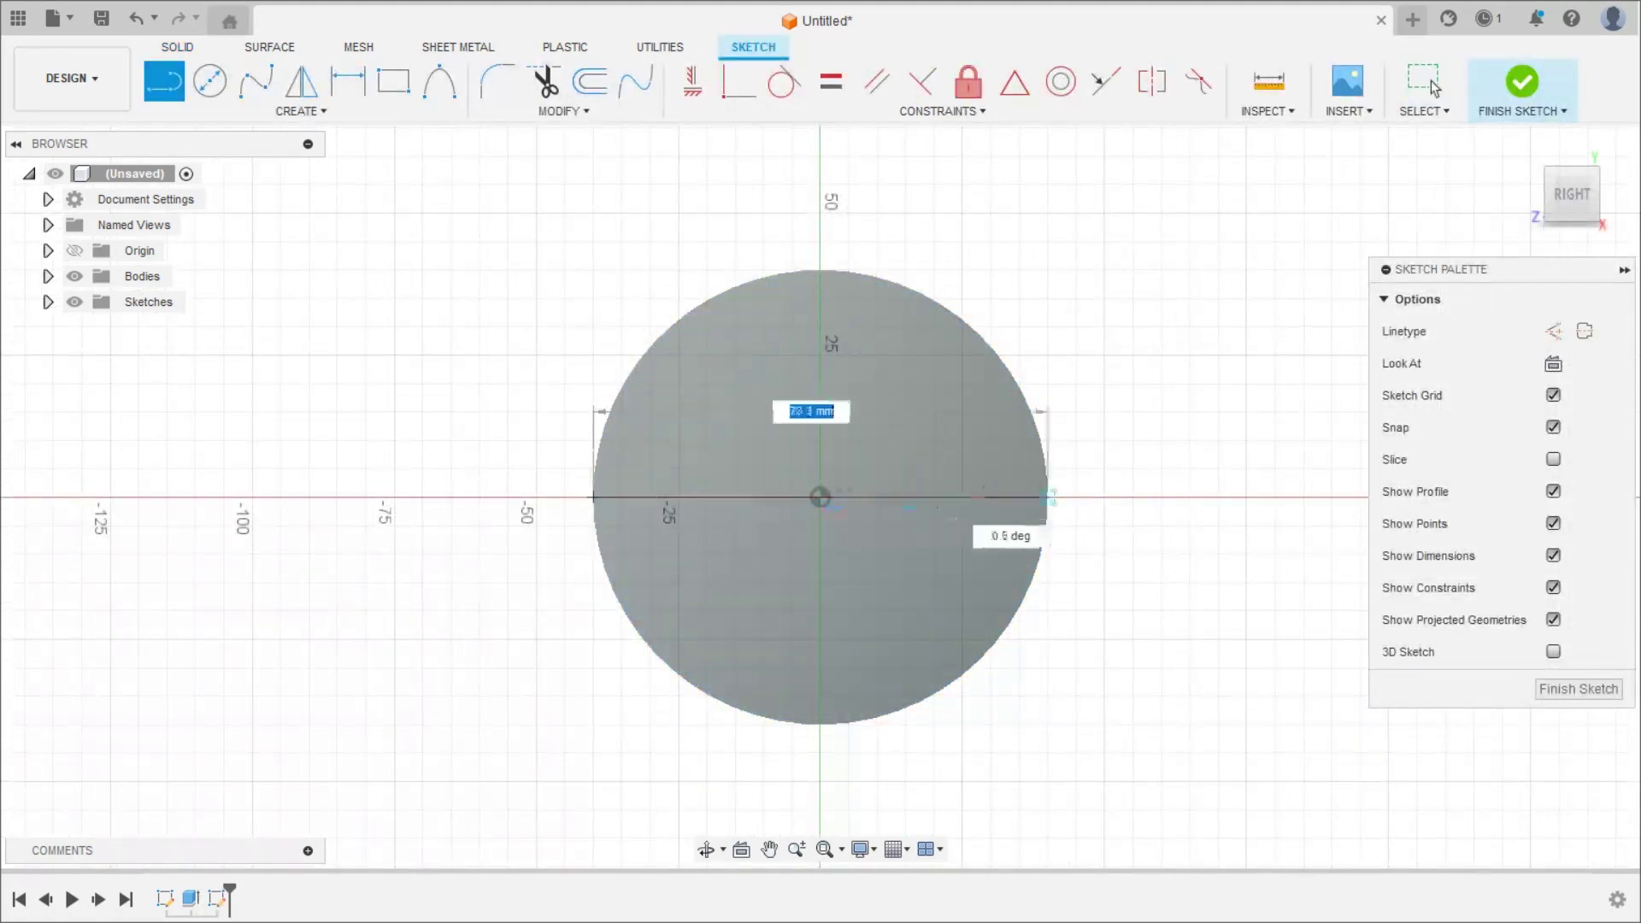
pyautogui.click(1048, 497)
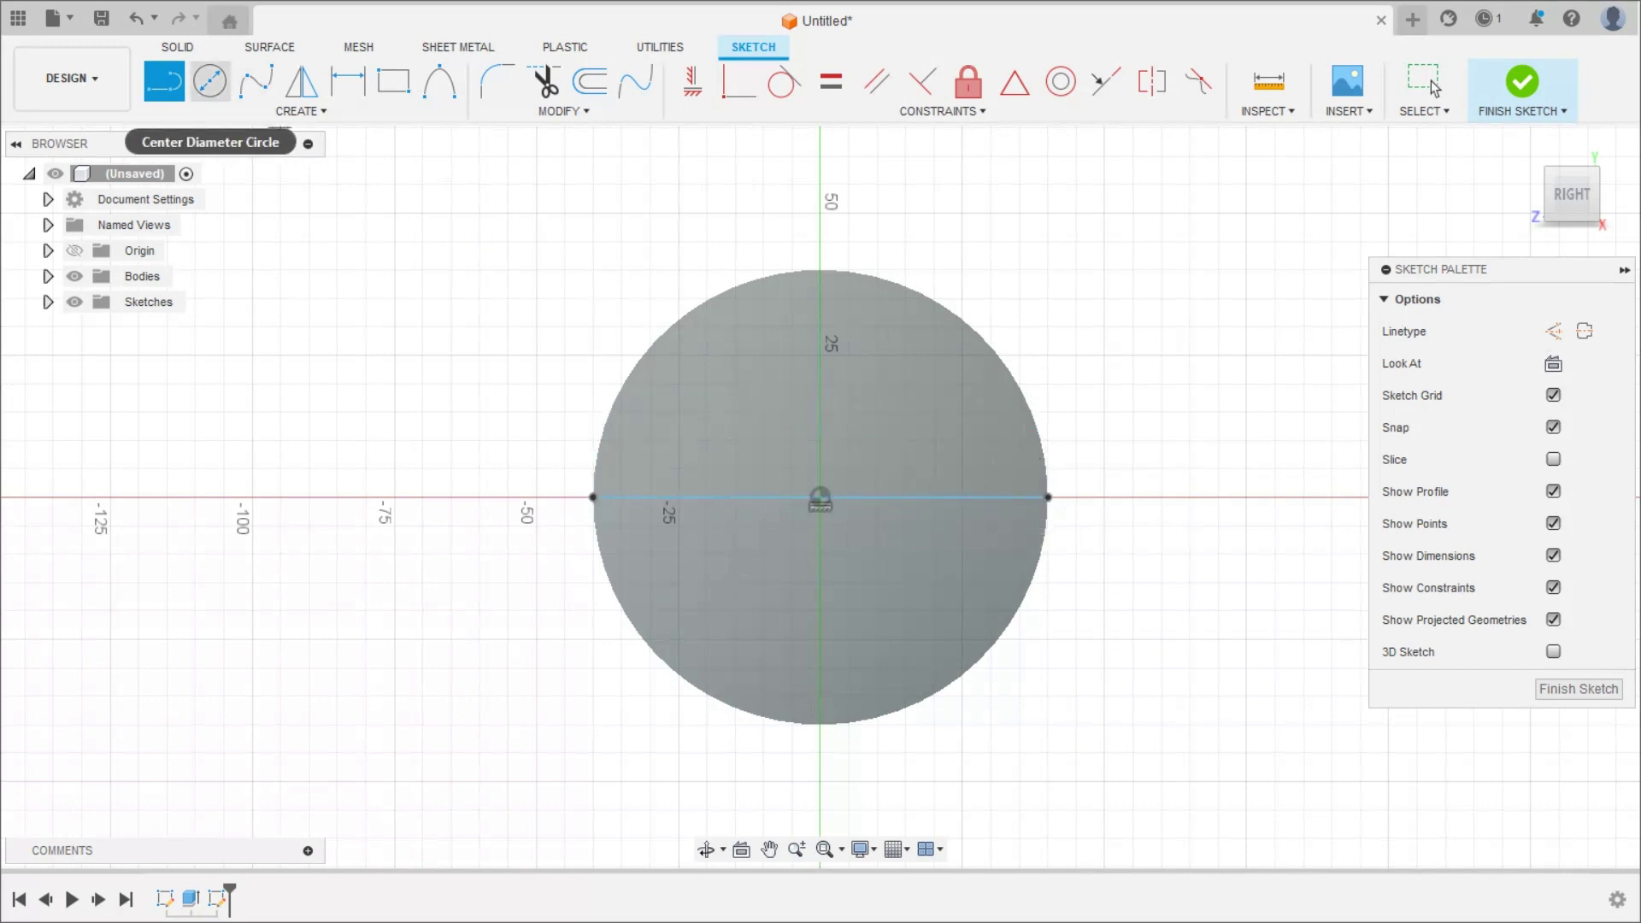
# Add a 90 mm circle at the origin, trim the curves near the centre, and finish the sketch.
pyautogui.click(209, 82)
pyautogui.click(820, 498)
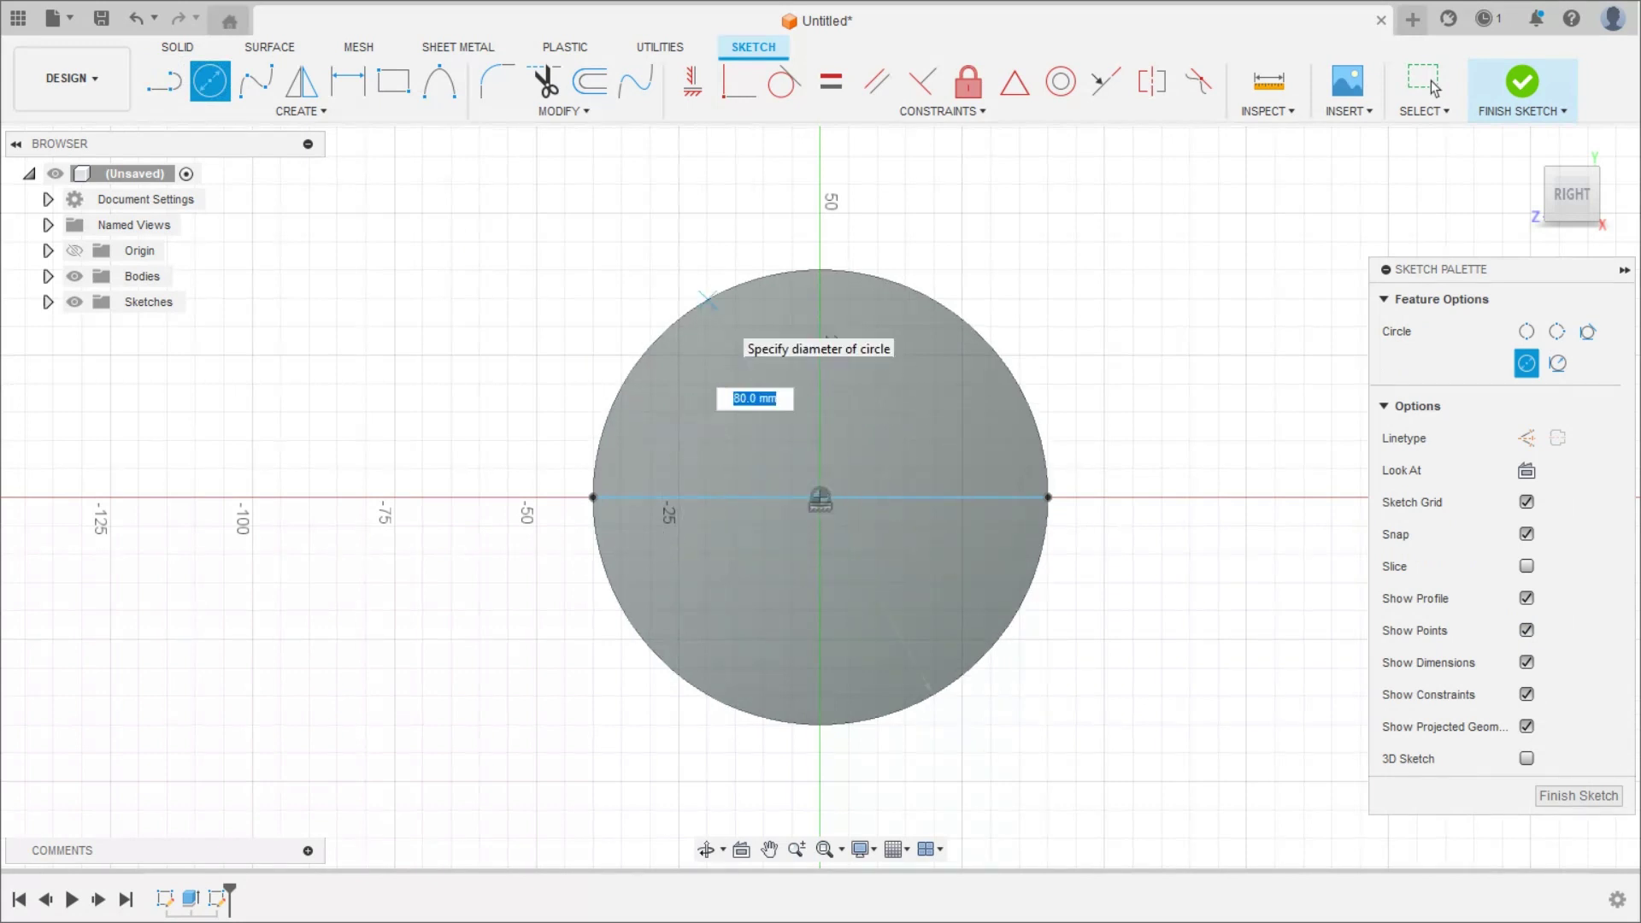
pyautogui.write('90')
pyautogui.press('Return')
pyautogui.press('Escape')
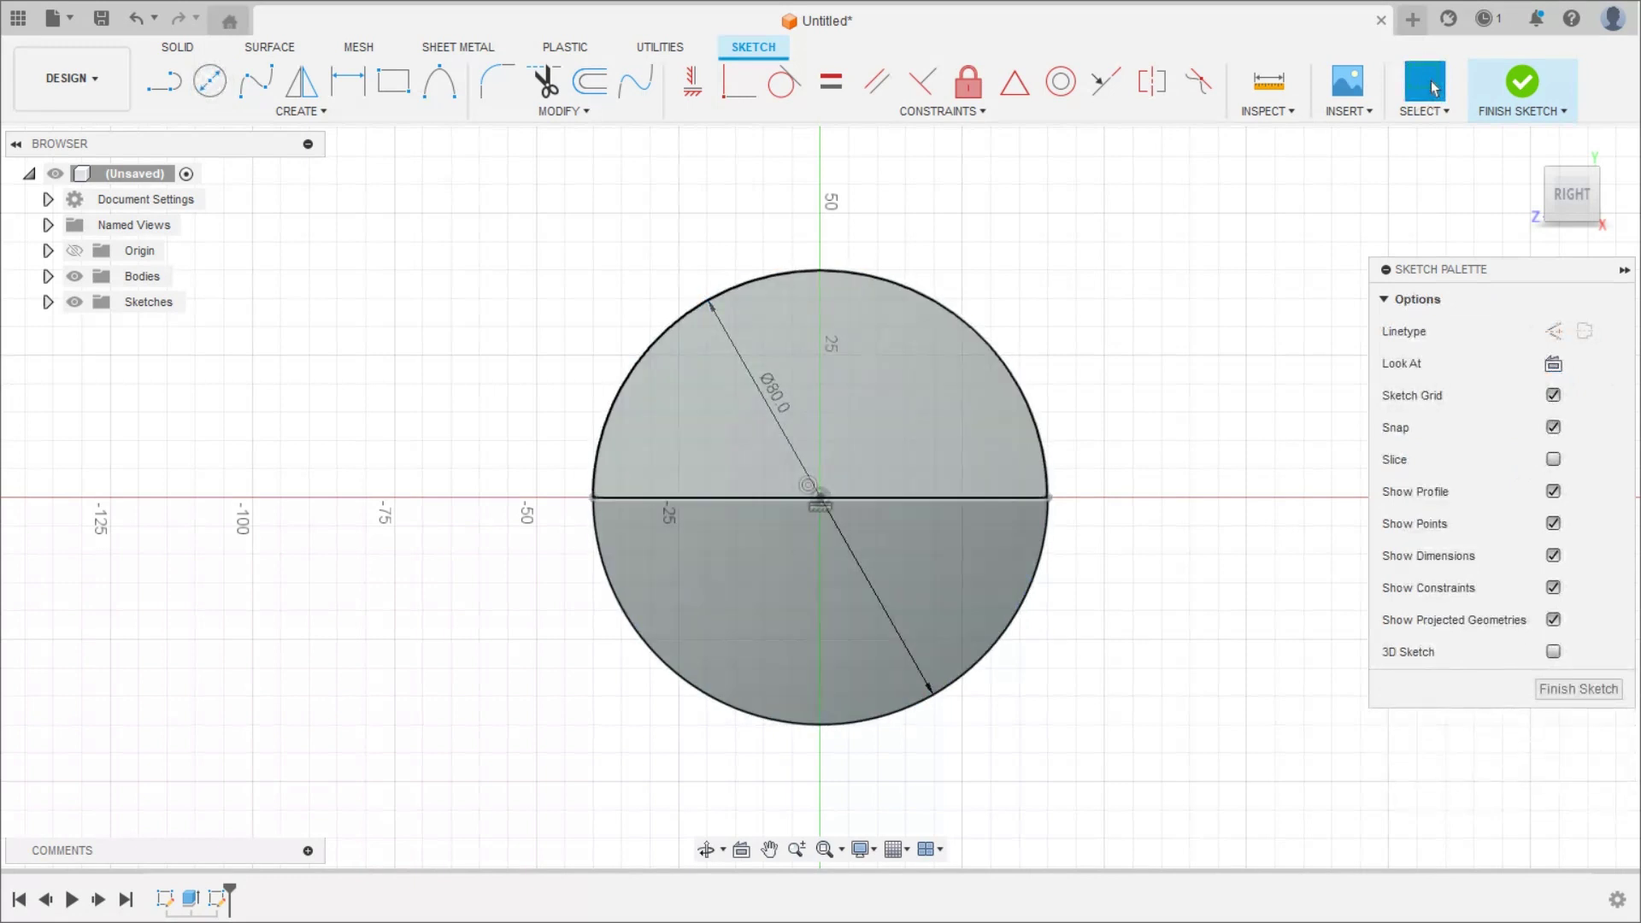
pyautogui.click(545, 81)
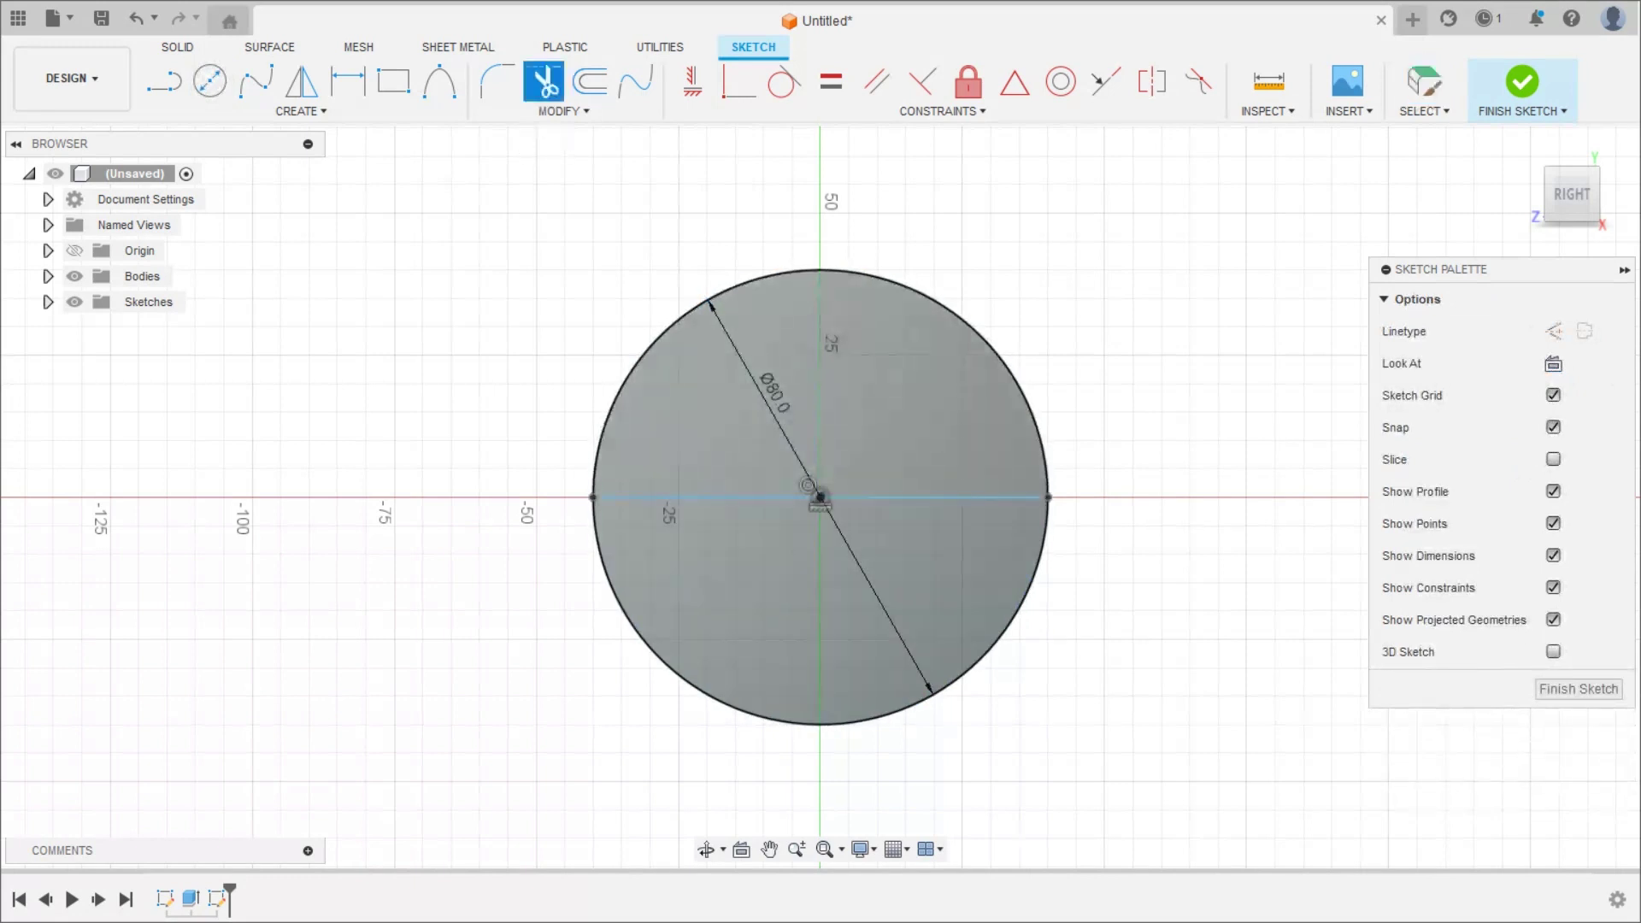
pyautogui.click(807, 486)
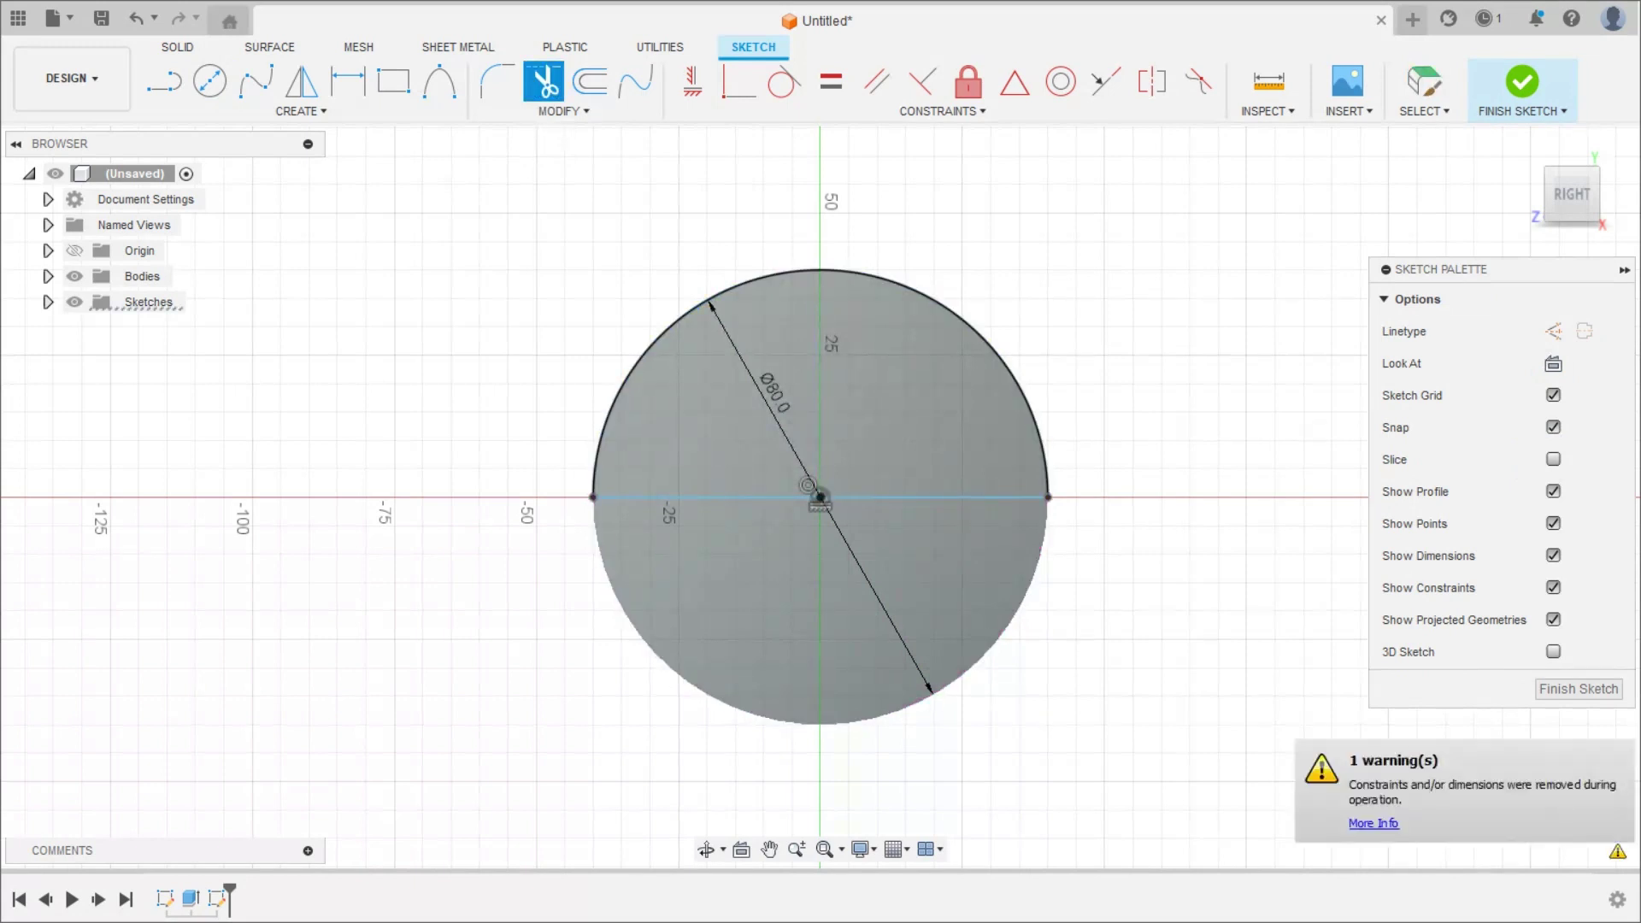
pyautogui.click(1522, 81)
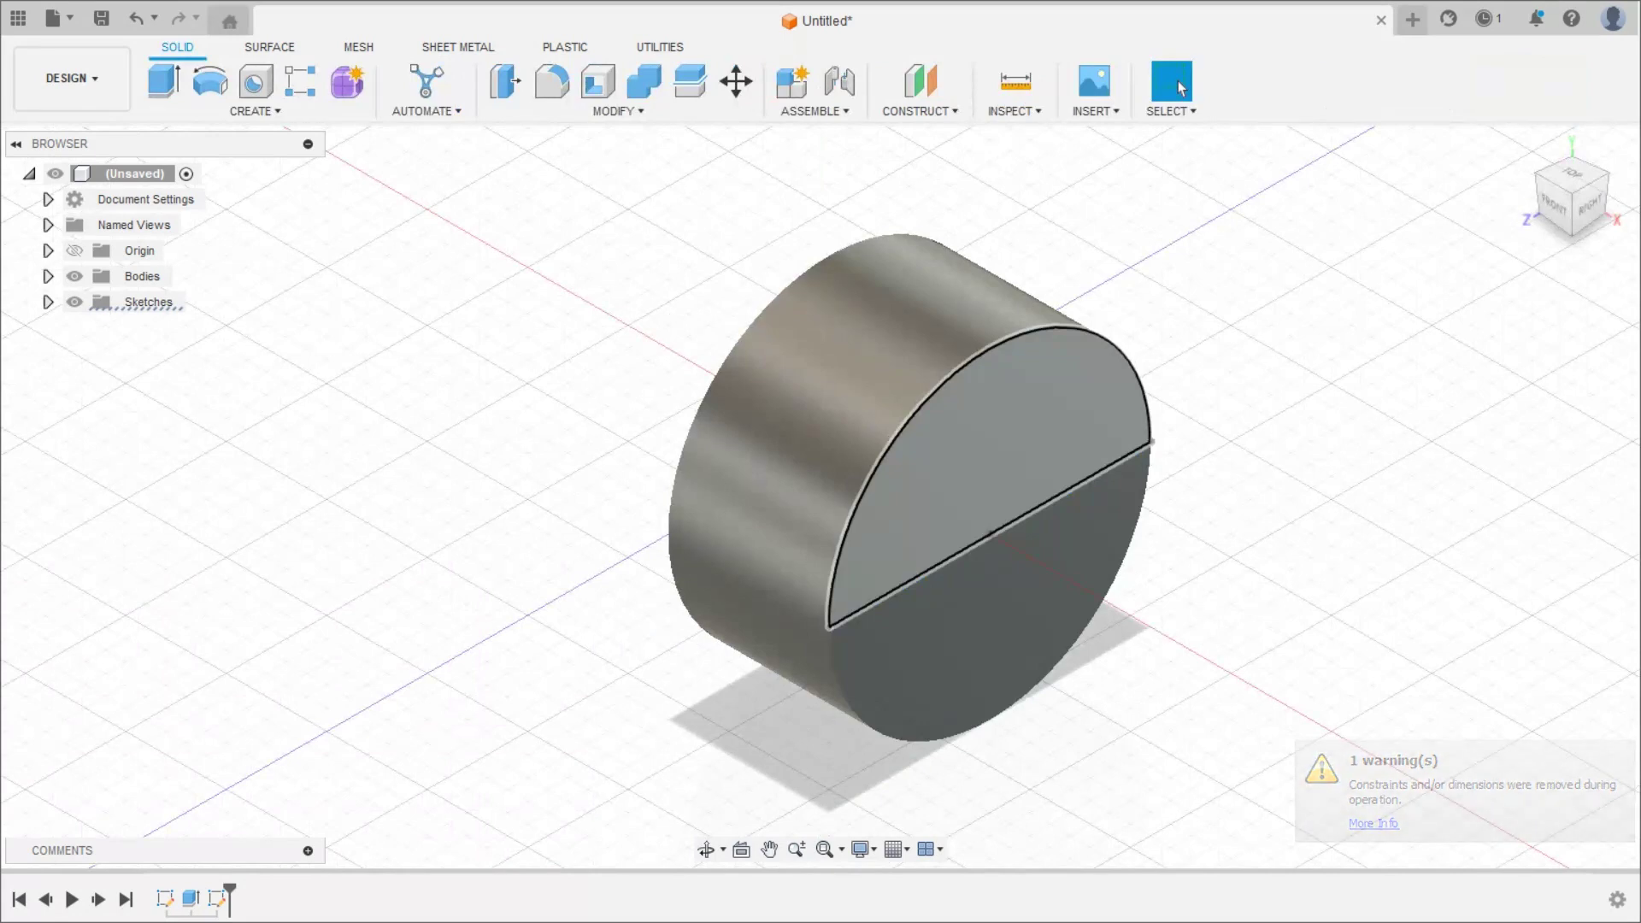
# Extrude-cut the upper half-disc profile 20 mm into the body to form the step.
pyautogui.press('e')
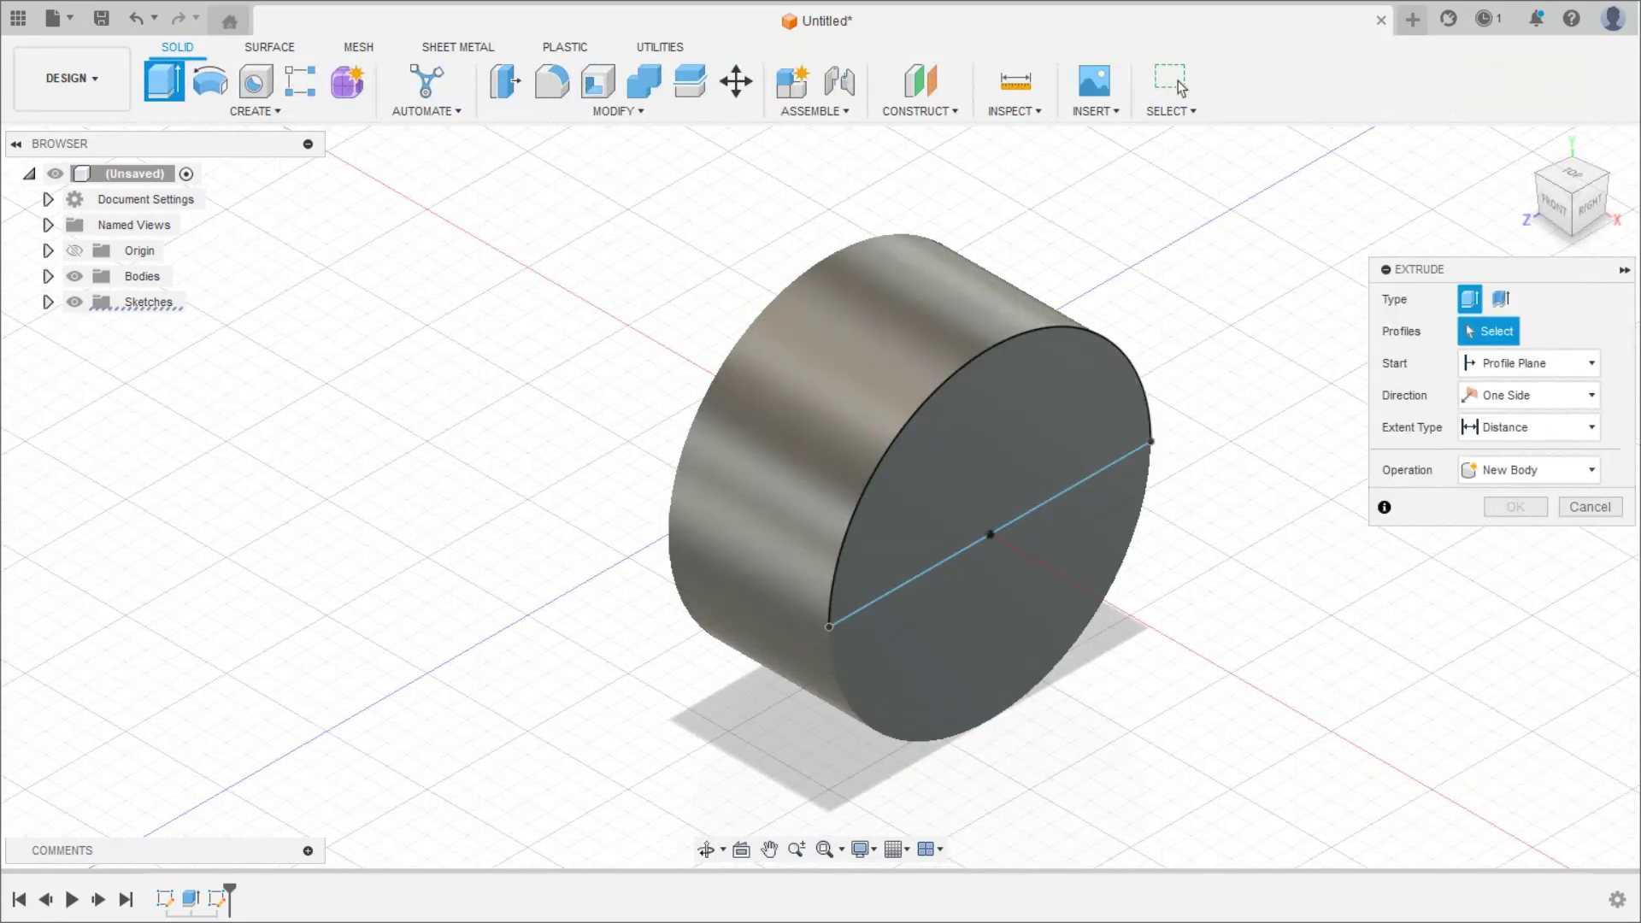
pyautogui.click(1068, 487)
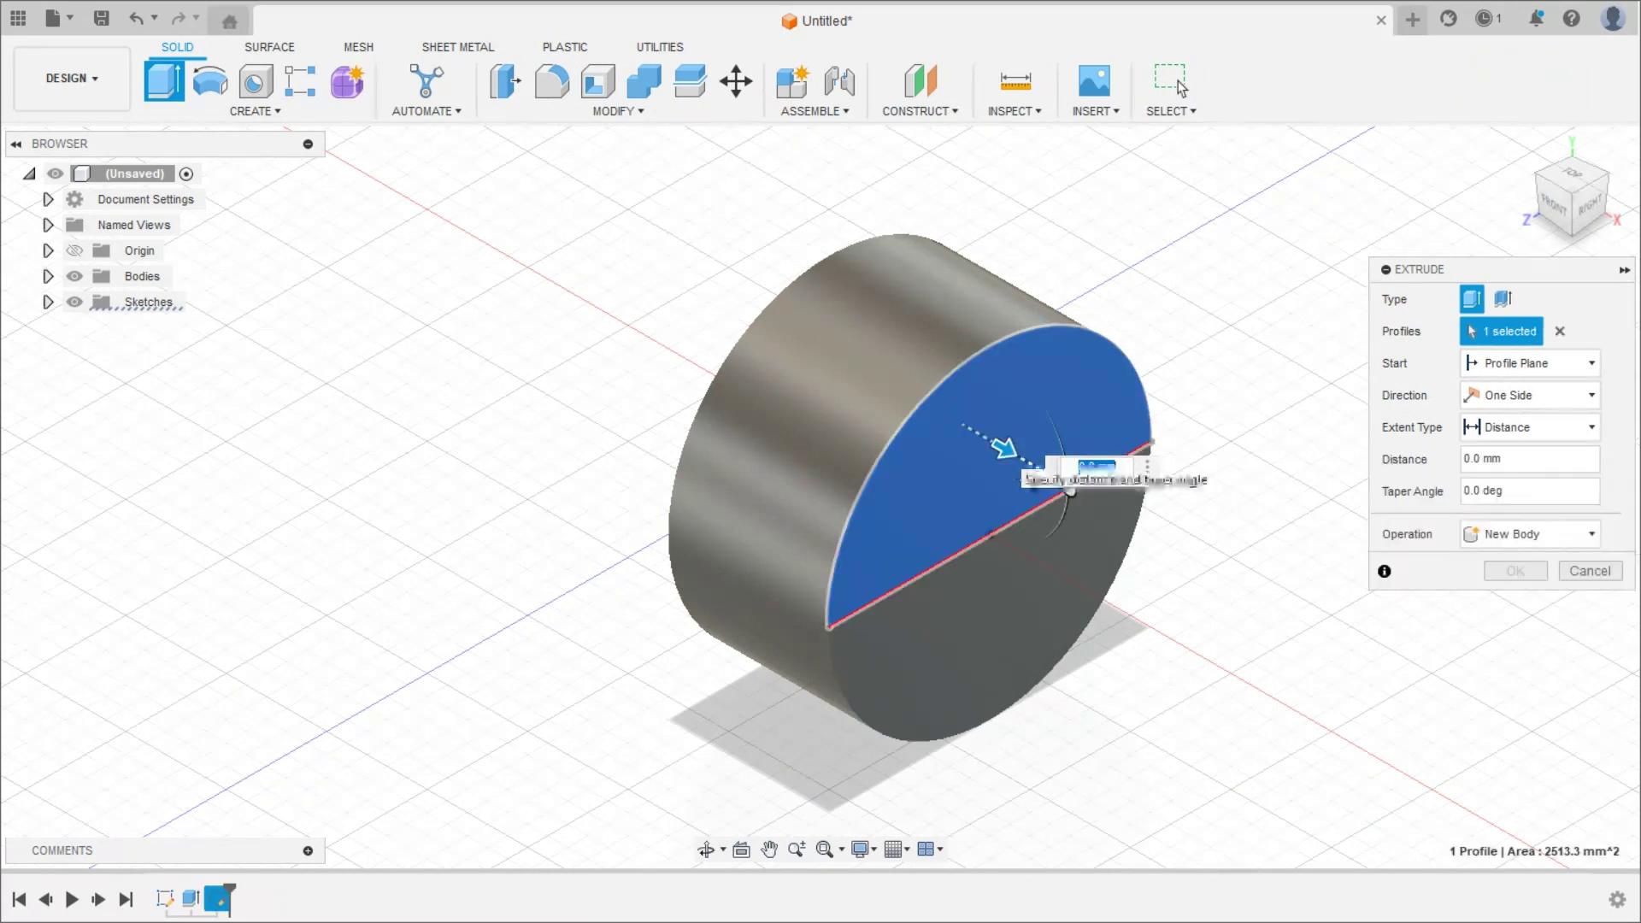
pyautogui.moveTo(1004, 447); pyautogui.dragTo(940, 418)
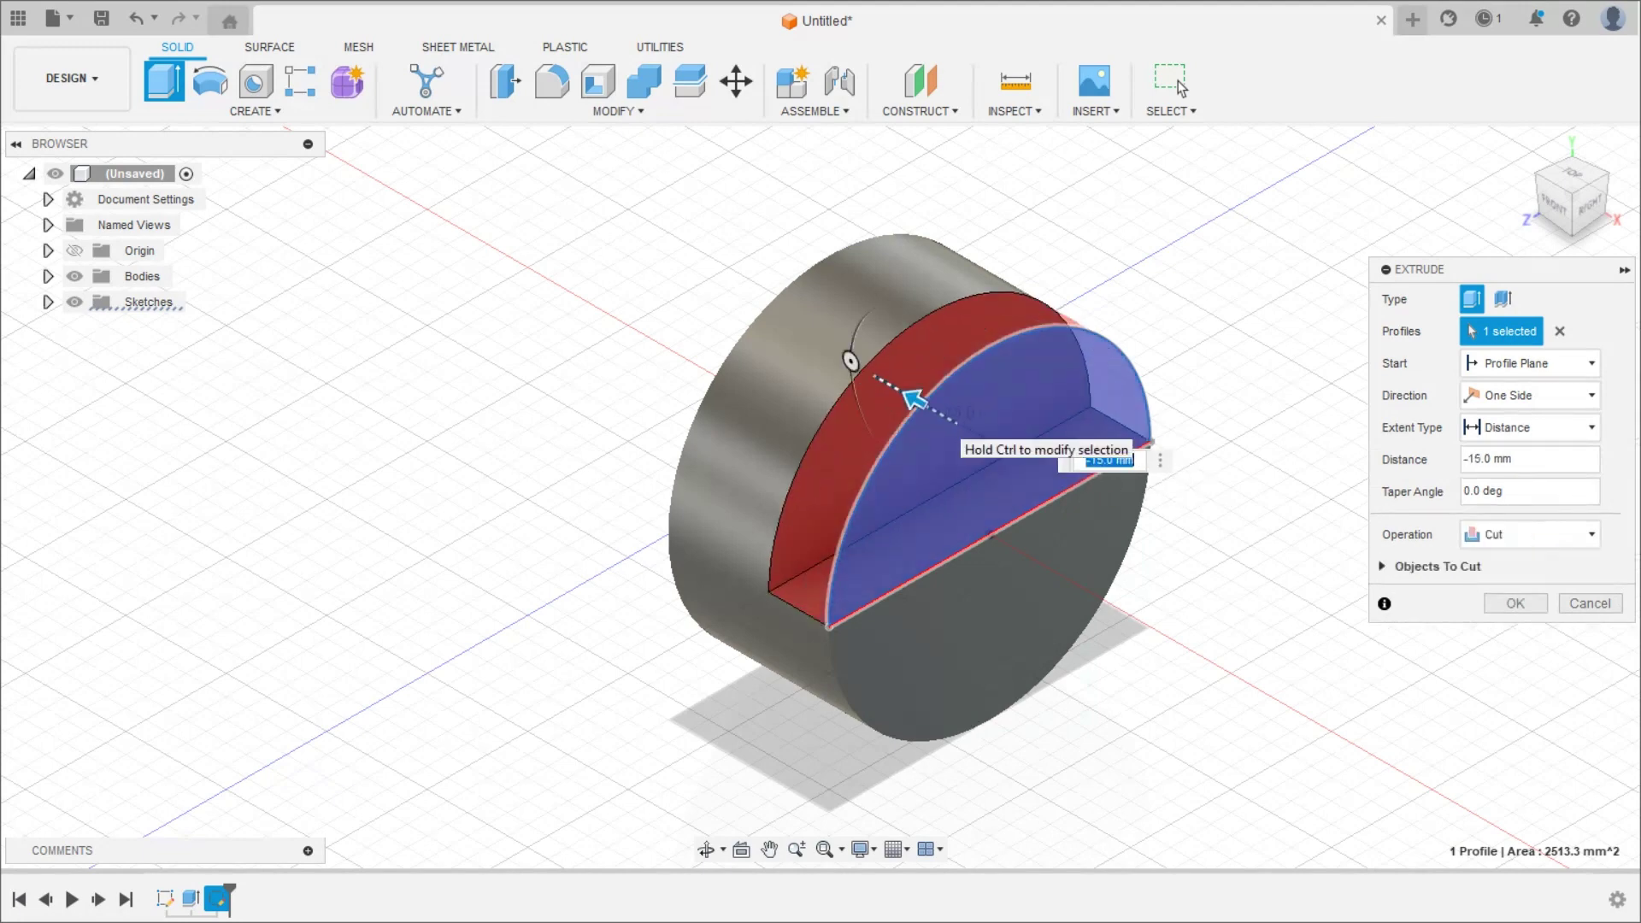
pyautogui.click(1530, 534)
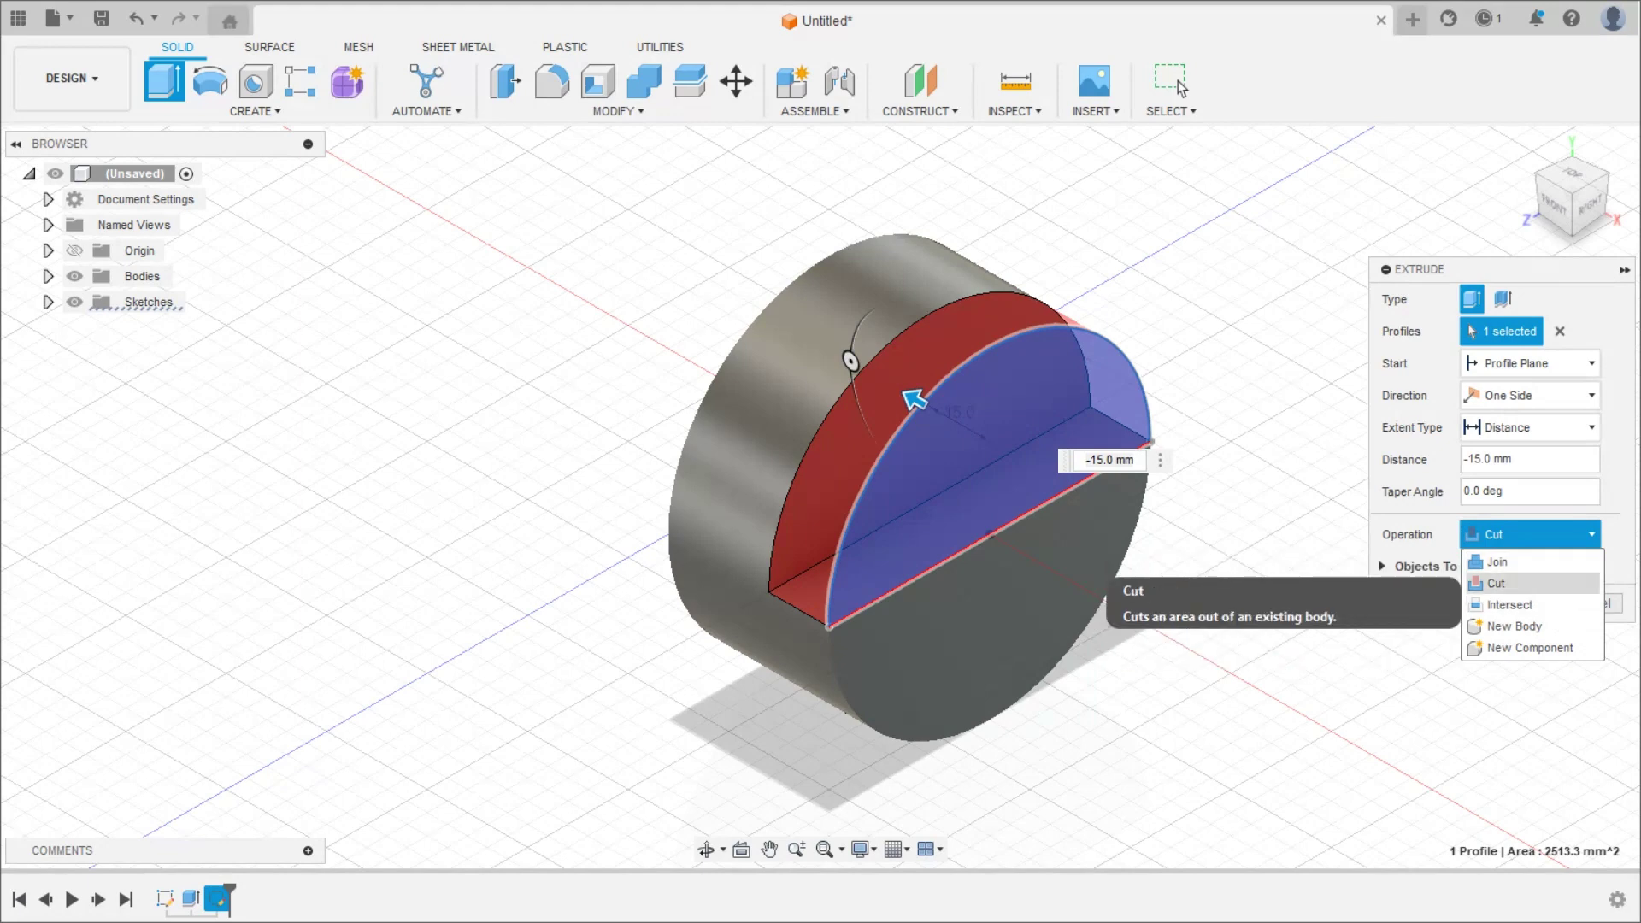
pyautogui.click(1496, 583)
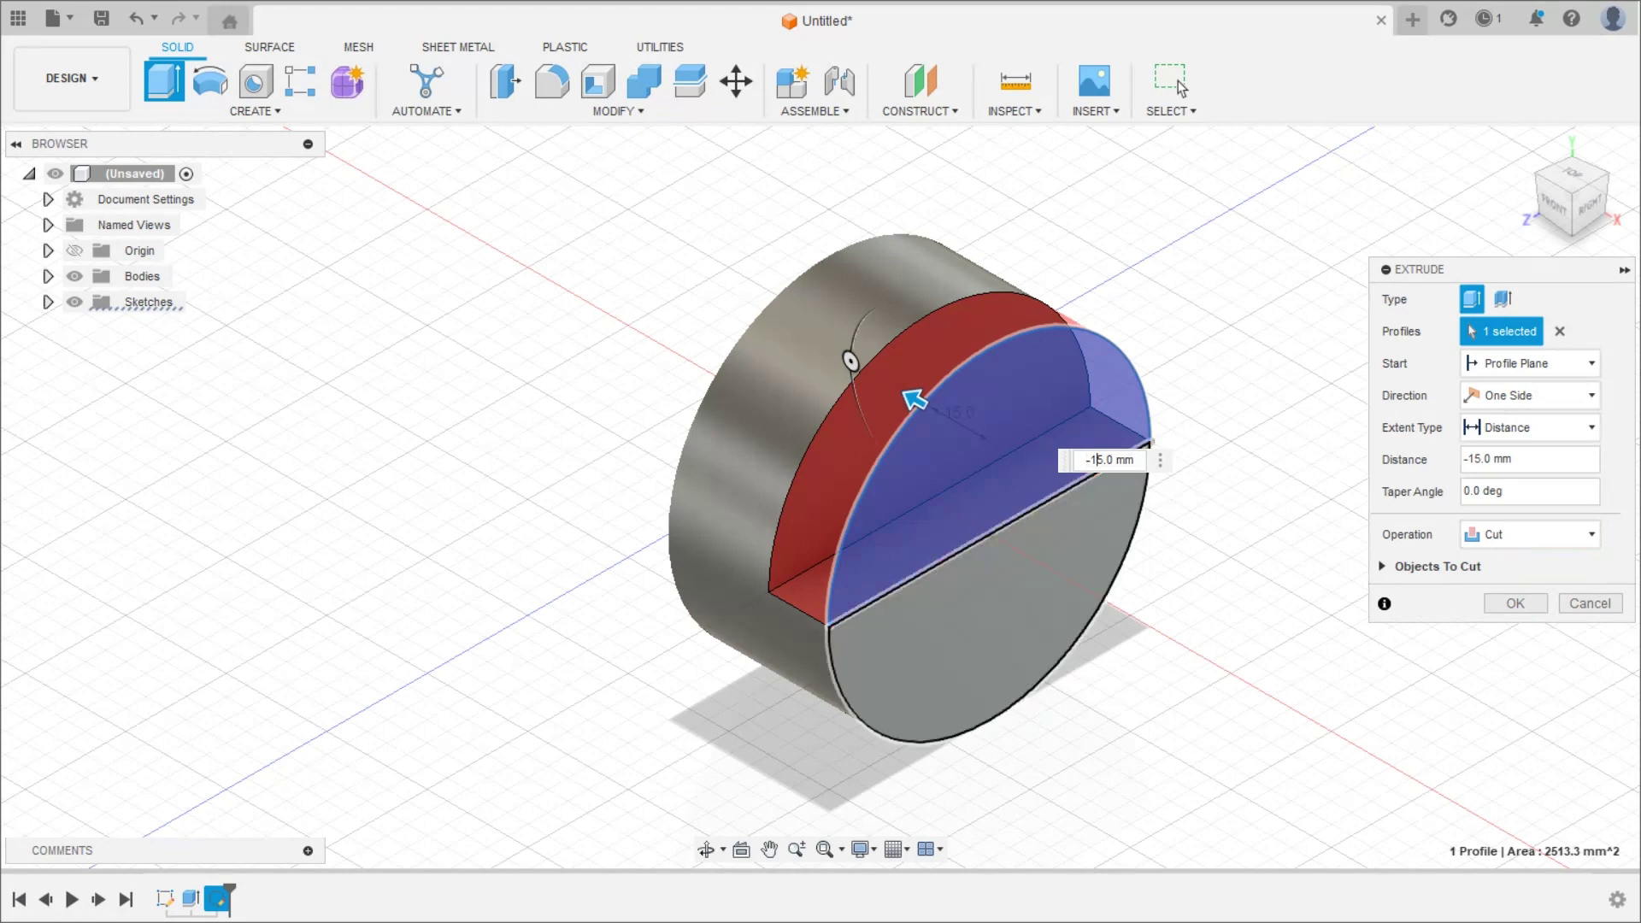
pyautogui.press('BackSpace')
pyautogui.press('Delete')
pyautogui.write('2')
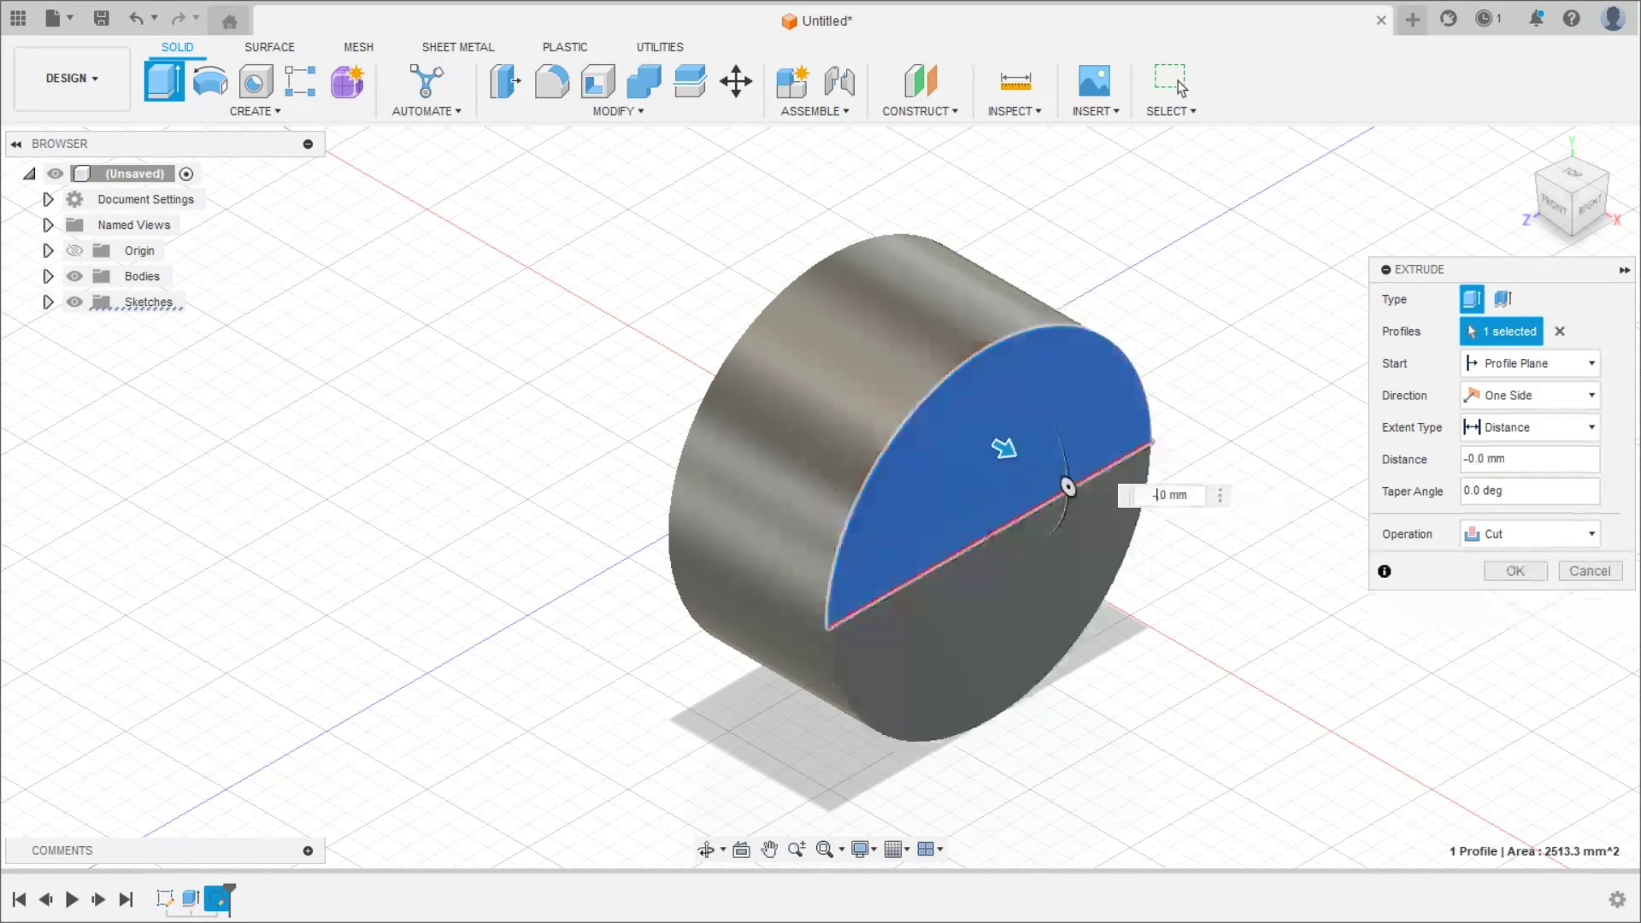
pyautogui.write('0.')
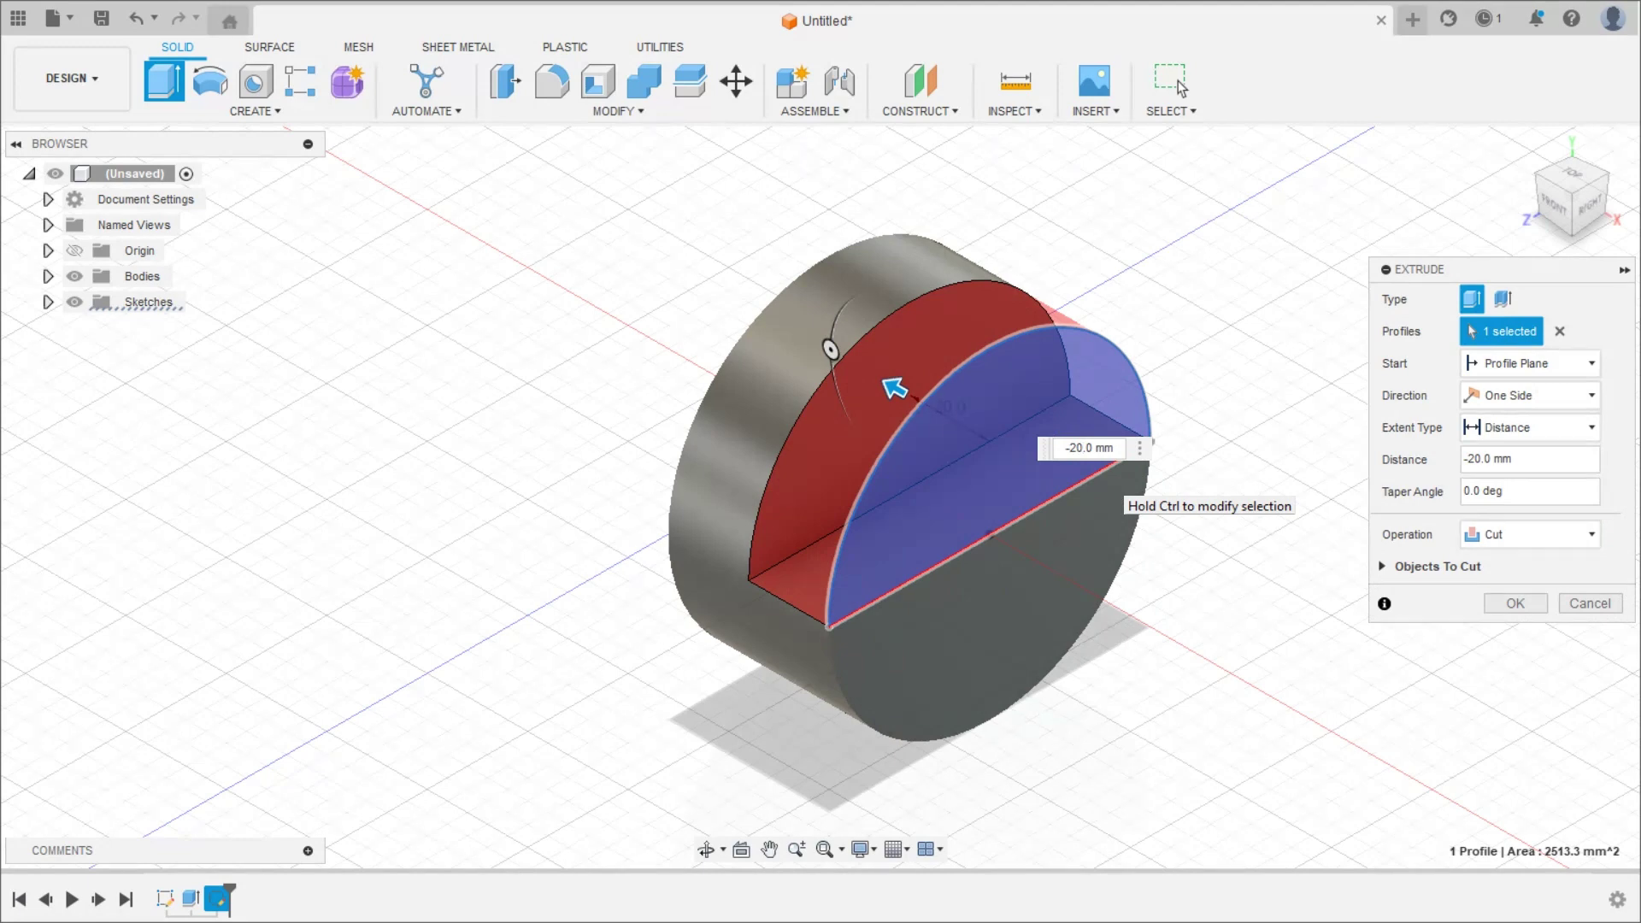
pyautogui.press('Return')
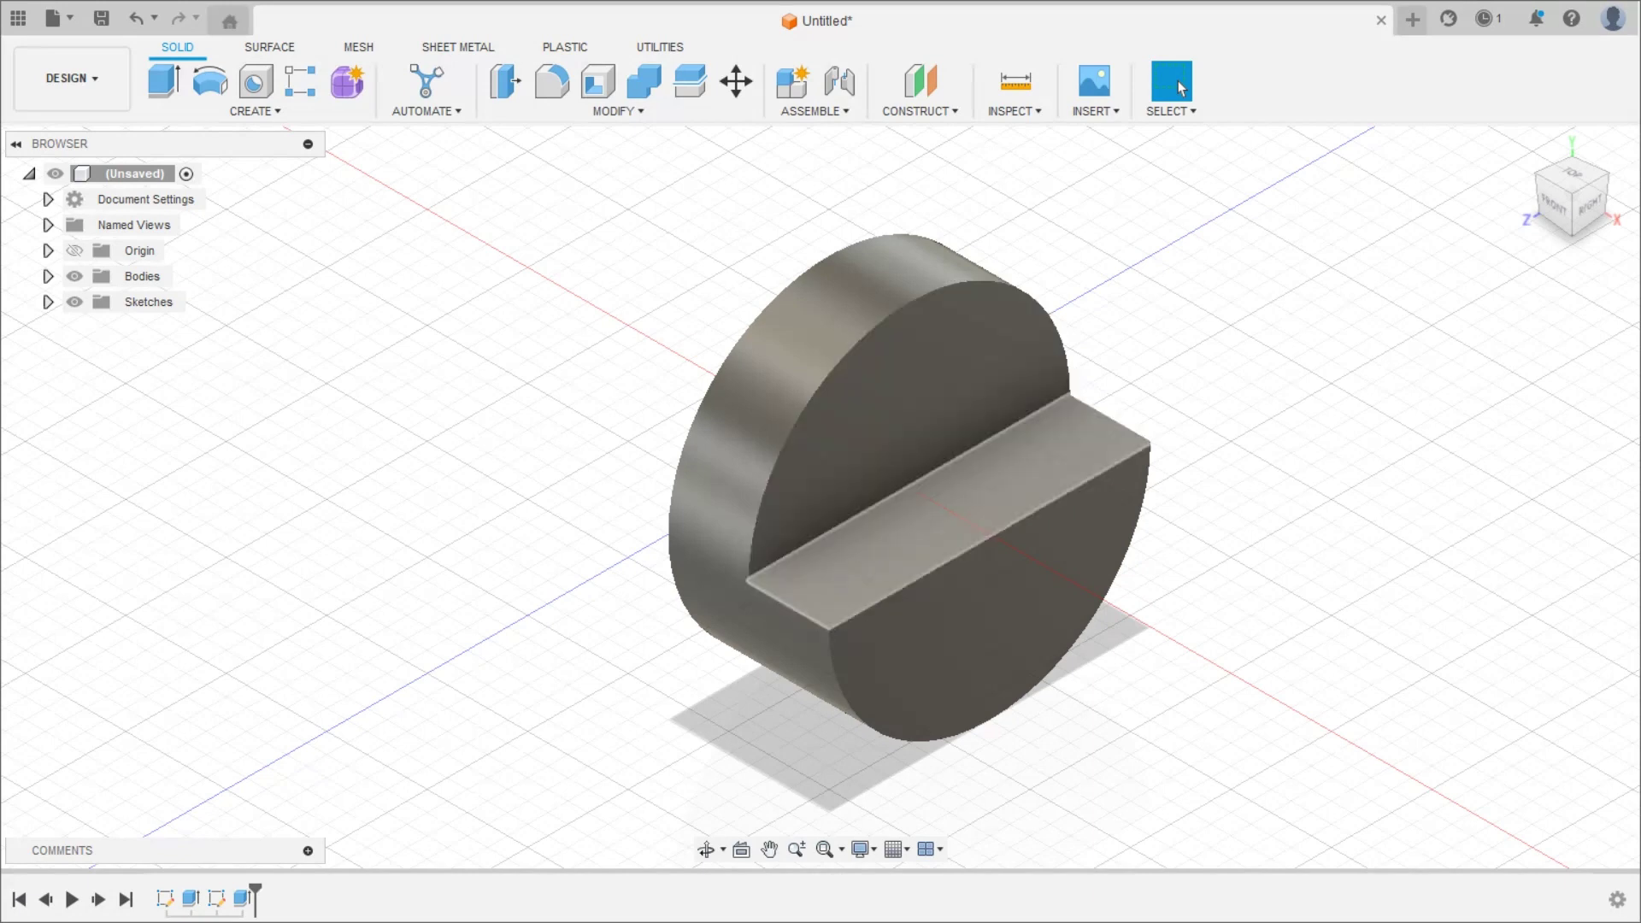
pyautogui.press('F6')
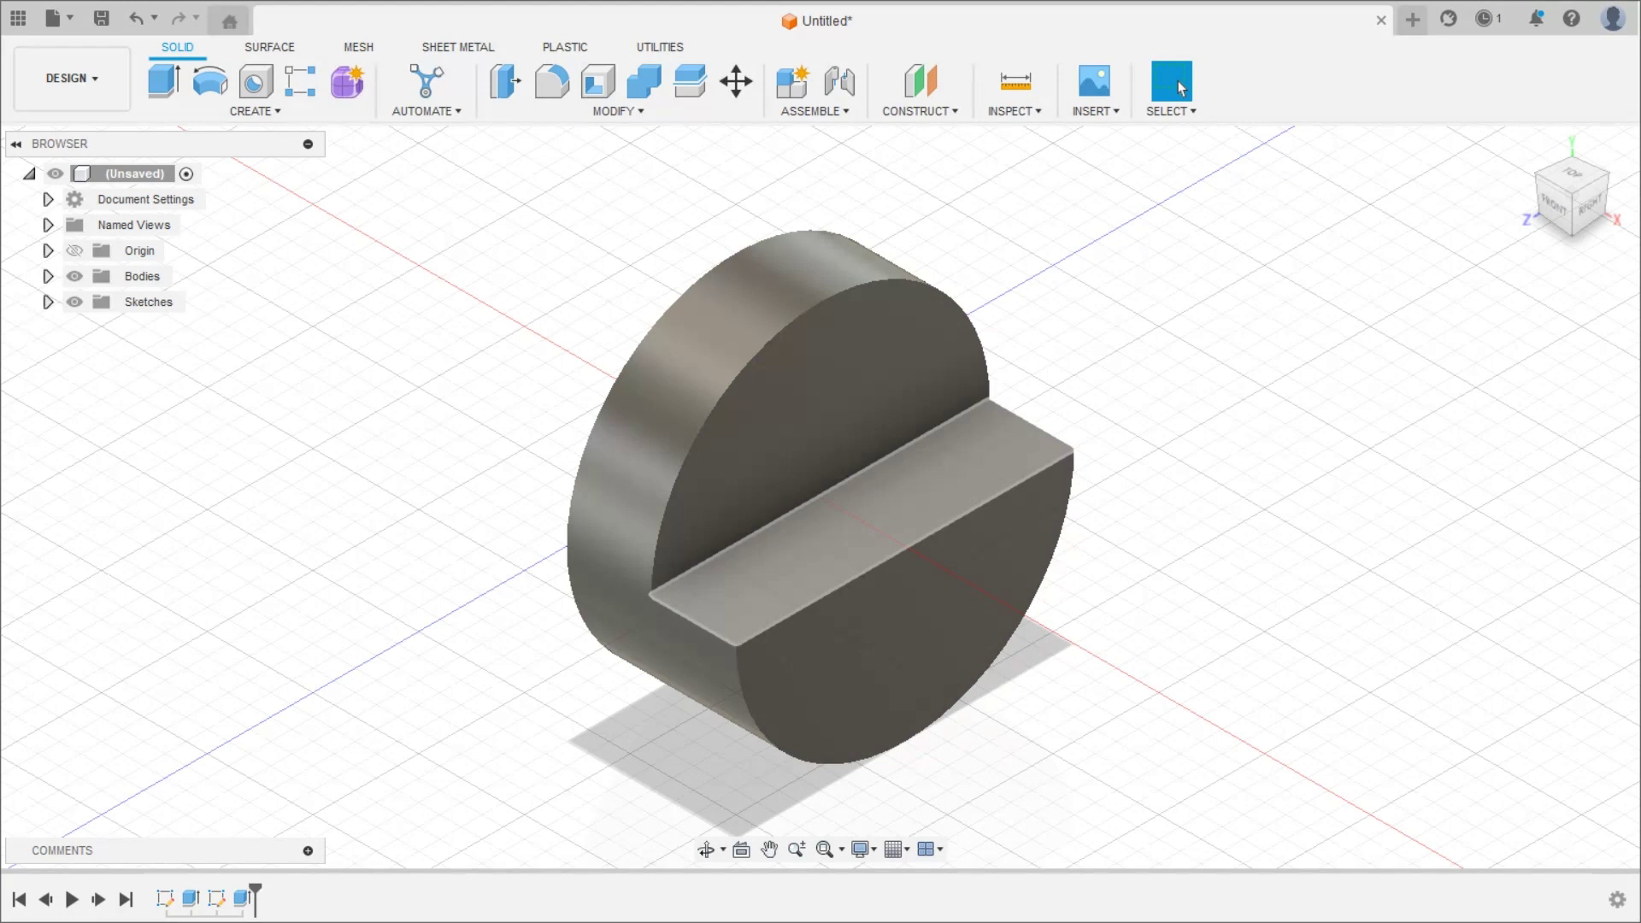
# Save the design as 'Isometric From Given Orthographic Views'.
pyautogui.click(94, 81)
pyautogui.moveTo(85, 355)
pyautogui.hotkey('ctrl', 's')
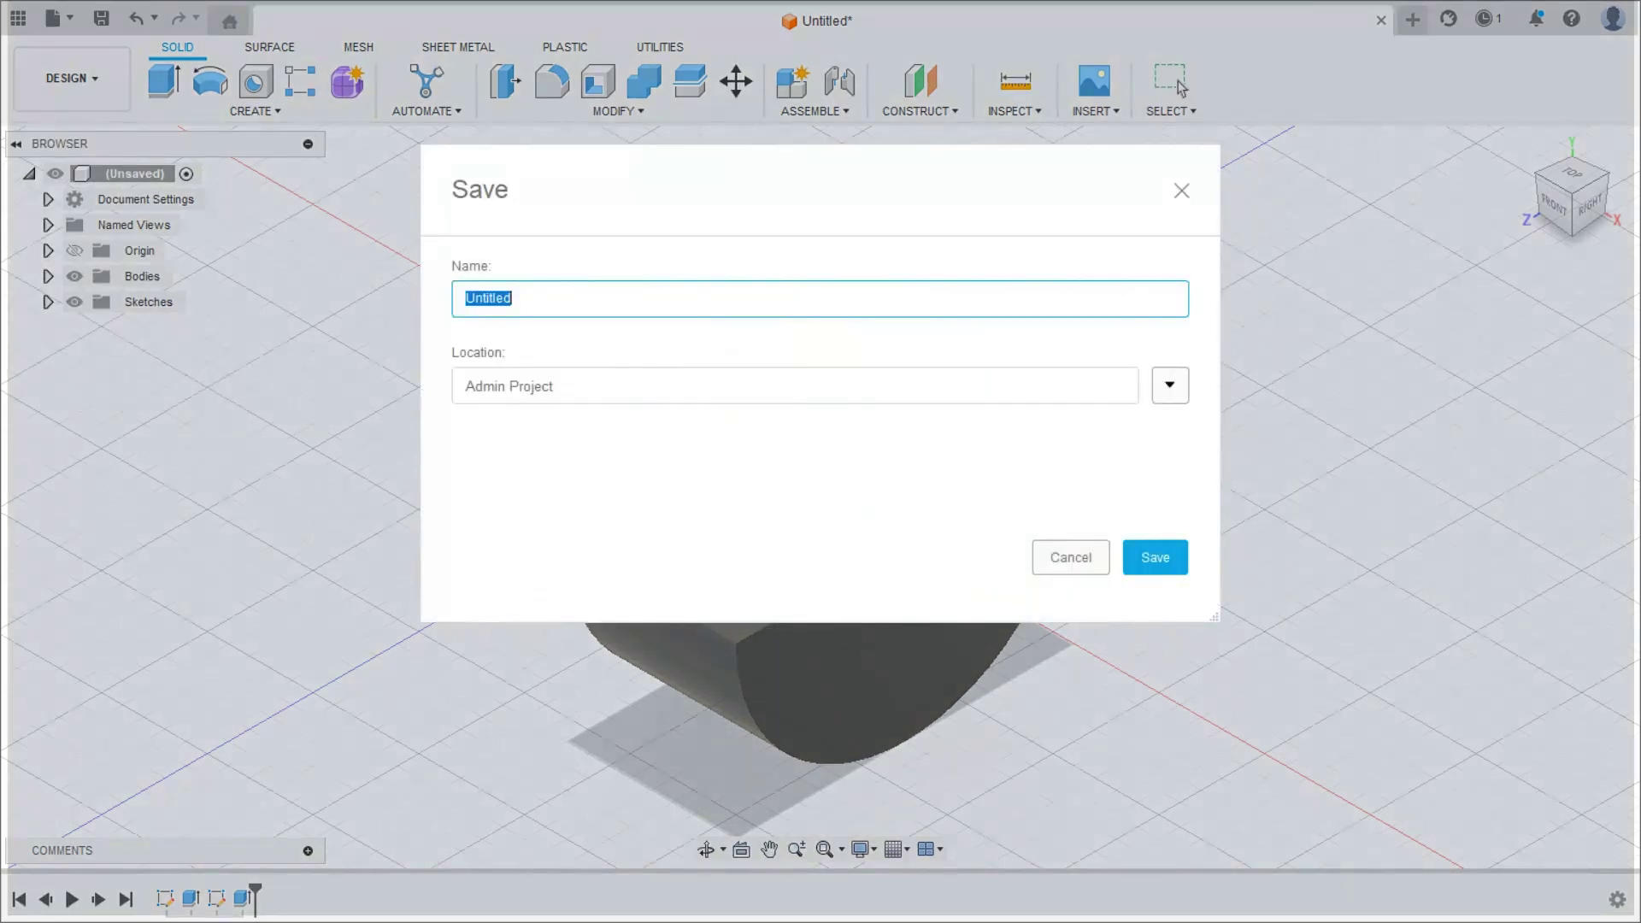
pyautogui.hotkey('ctrl', 'v')
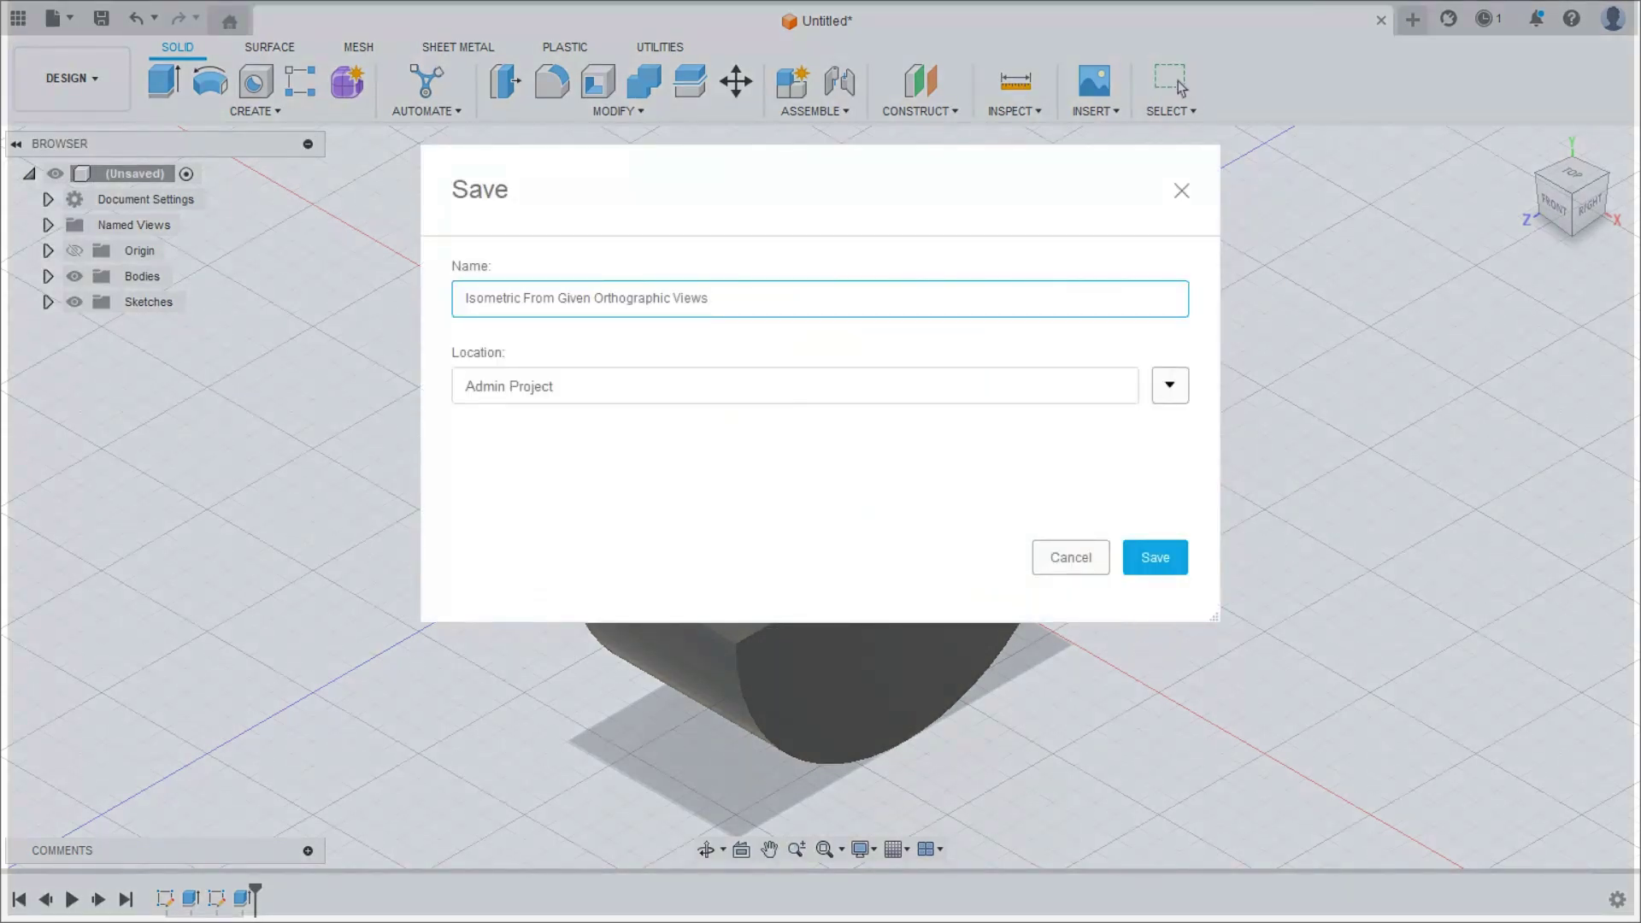
pyautogui.press('Return')
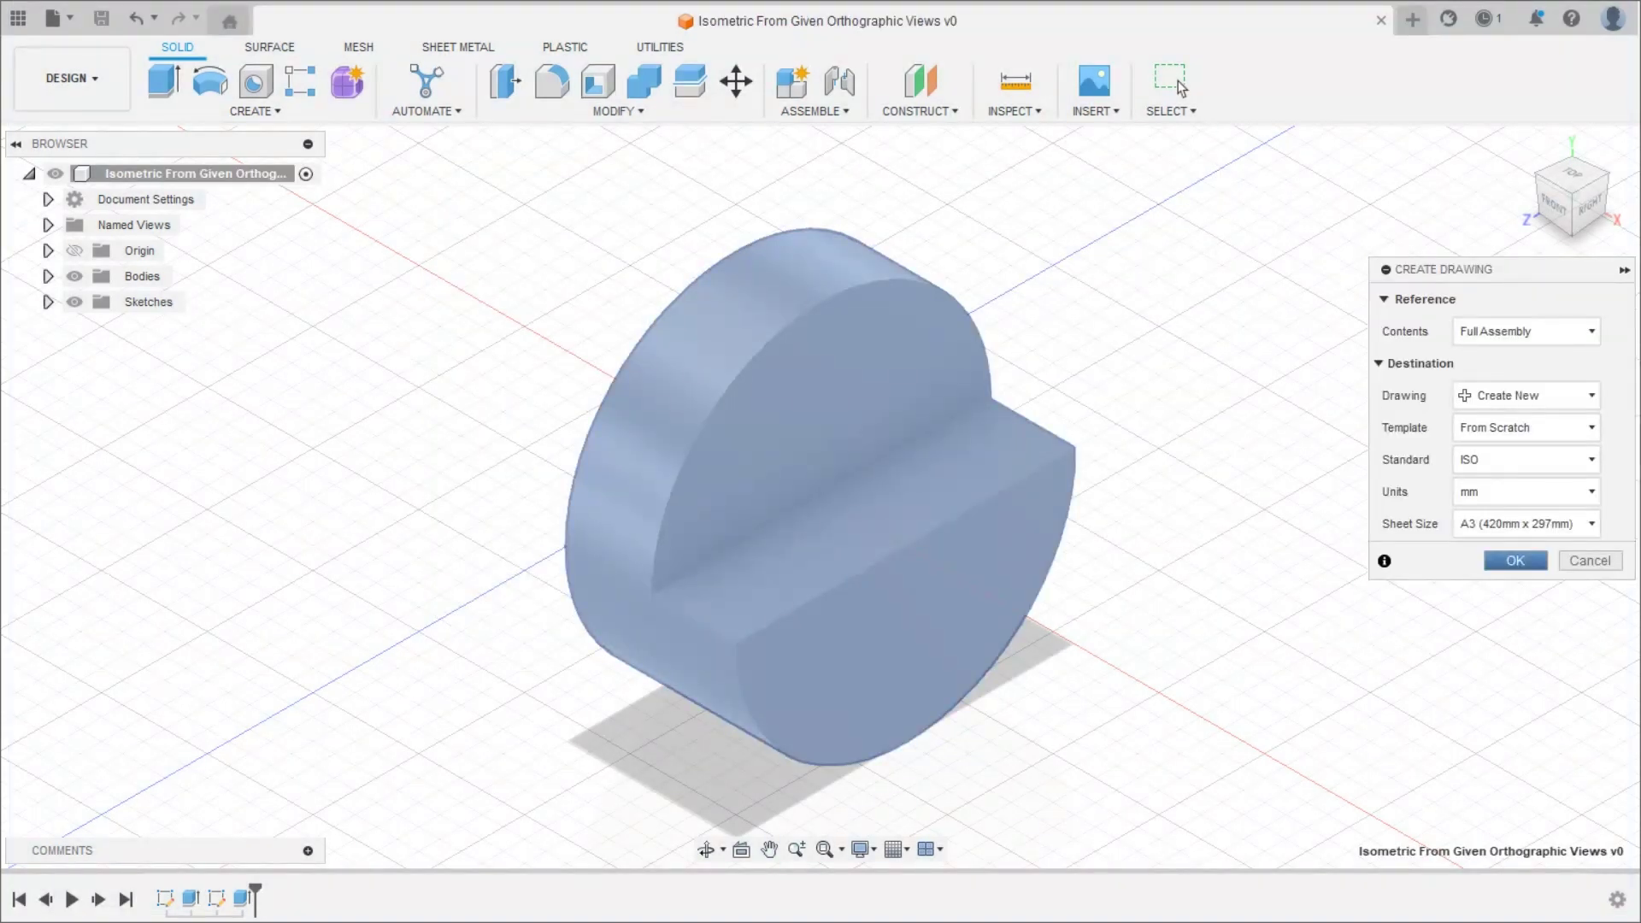
# Create the A3 drawing and place the front base view at 1:1 scale.
pyautogui.press('Return')
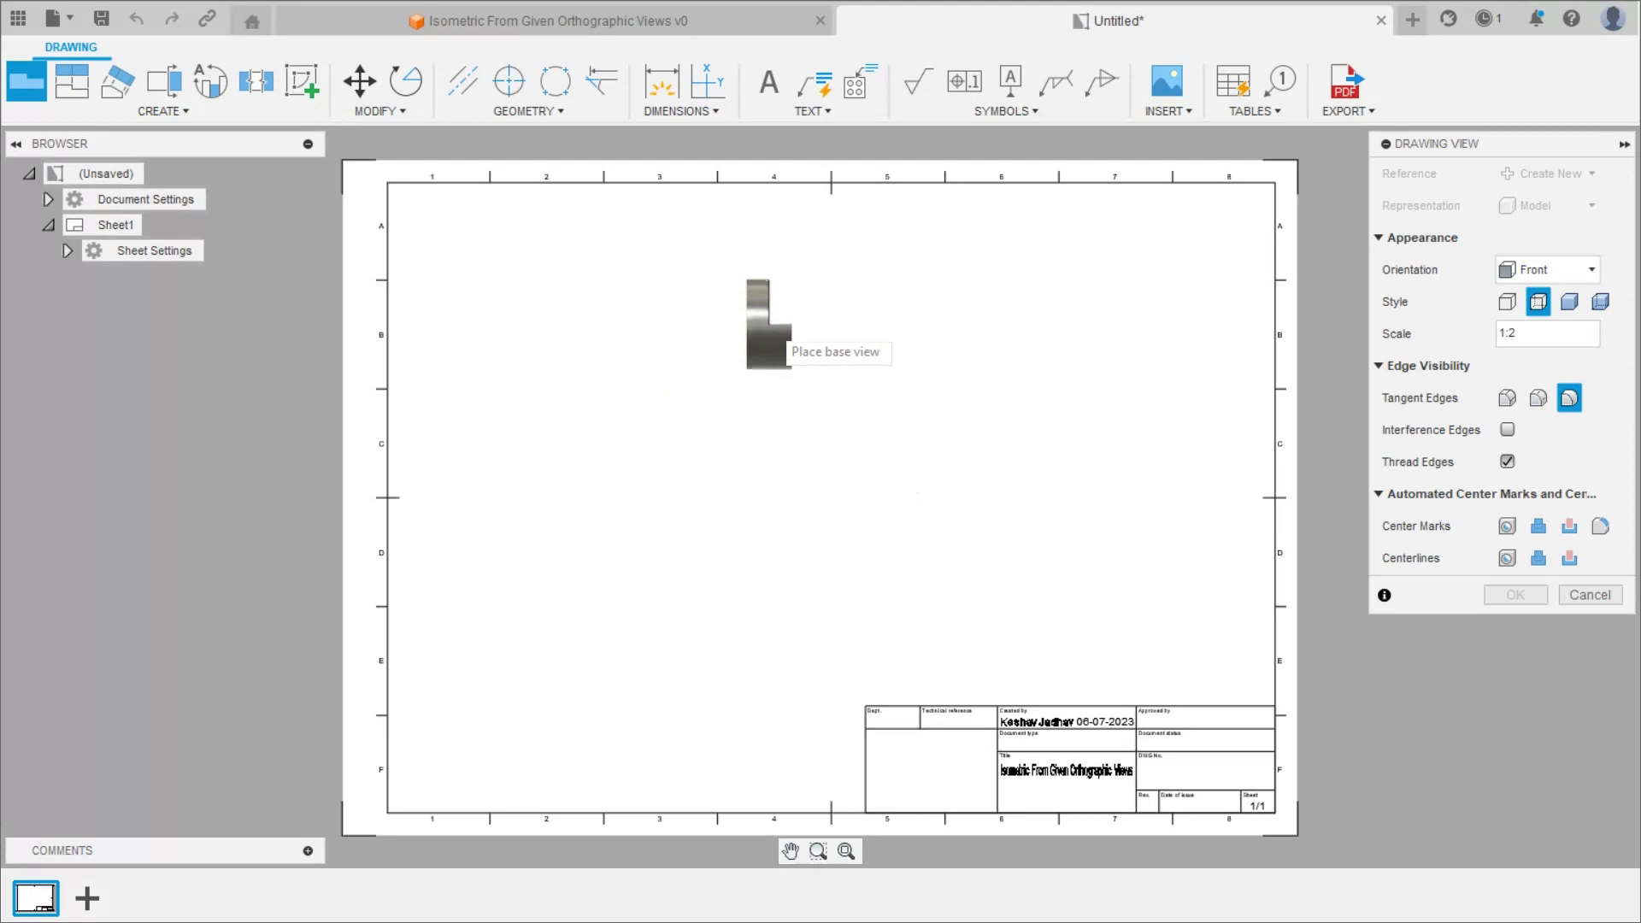
pyautogui.click(740, 312)
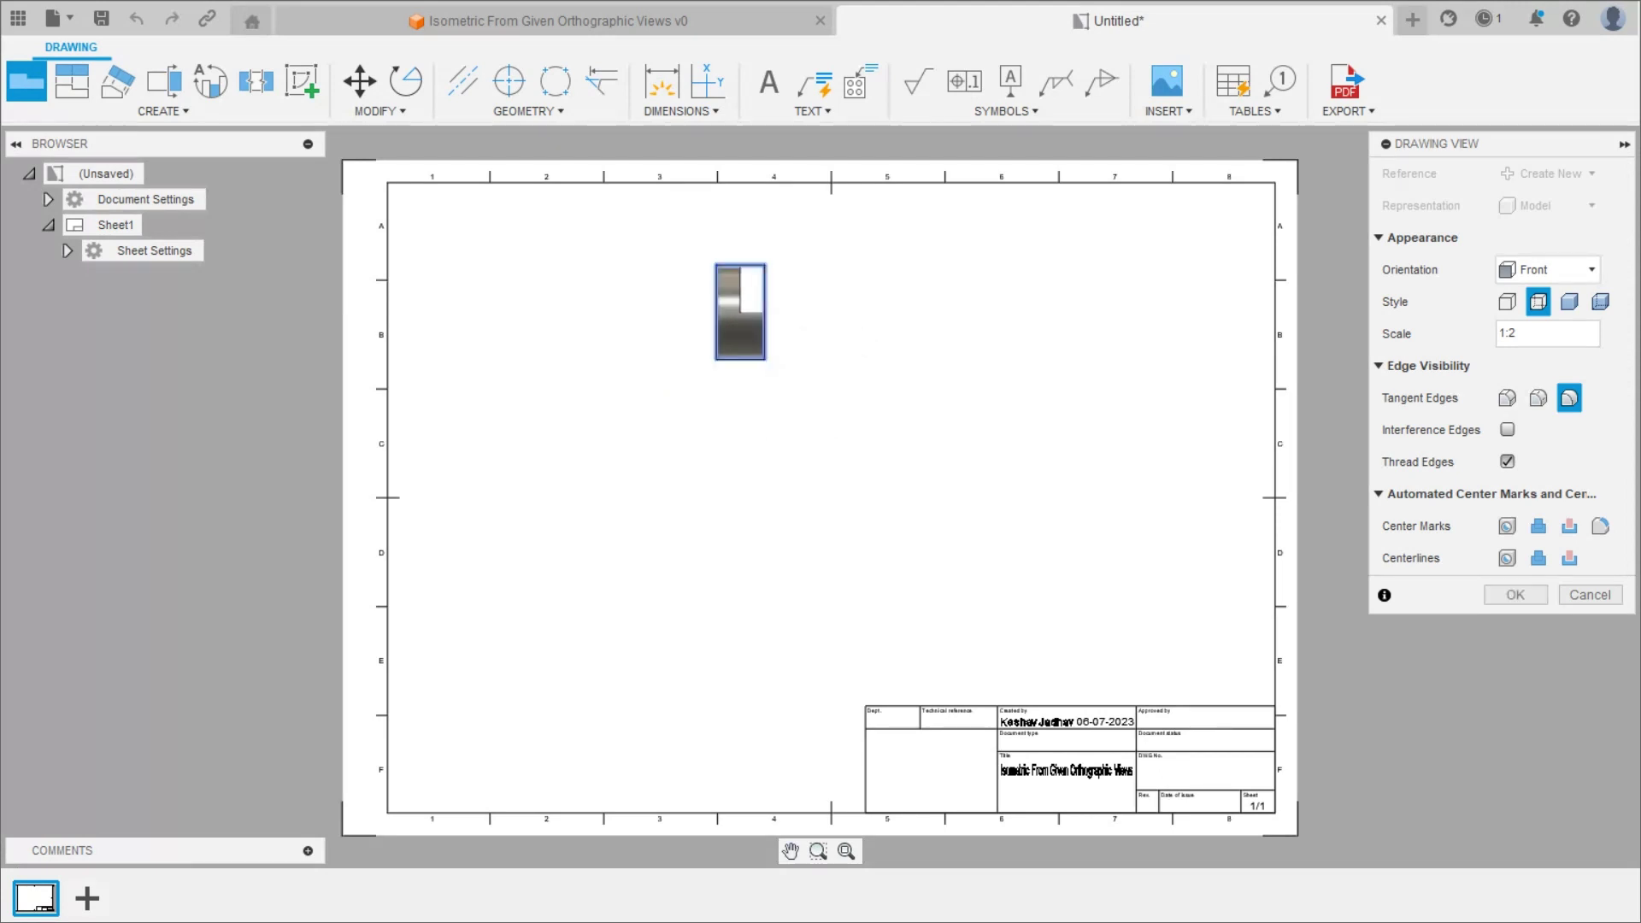
pyautogui.click(1515, 334)
pyautogui.press('BackSpace')
pyautogui.write('1')
pyautogui.press('Return')
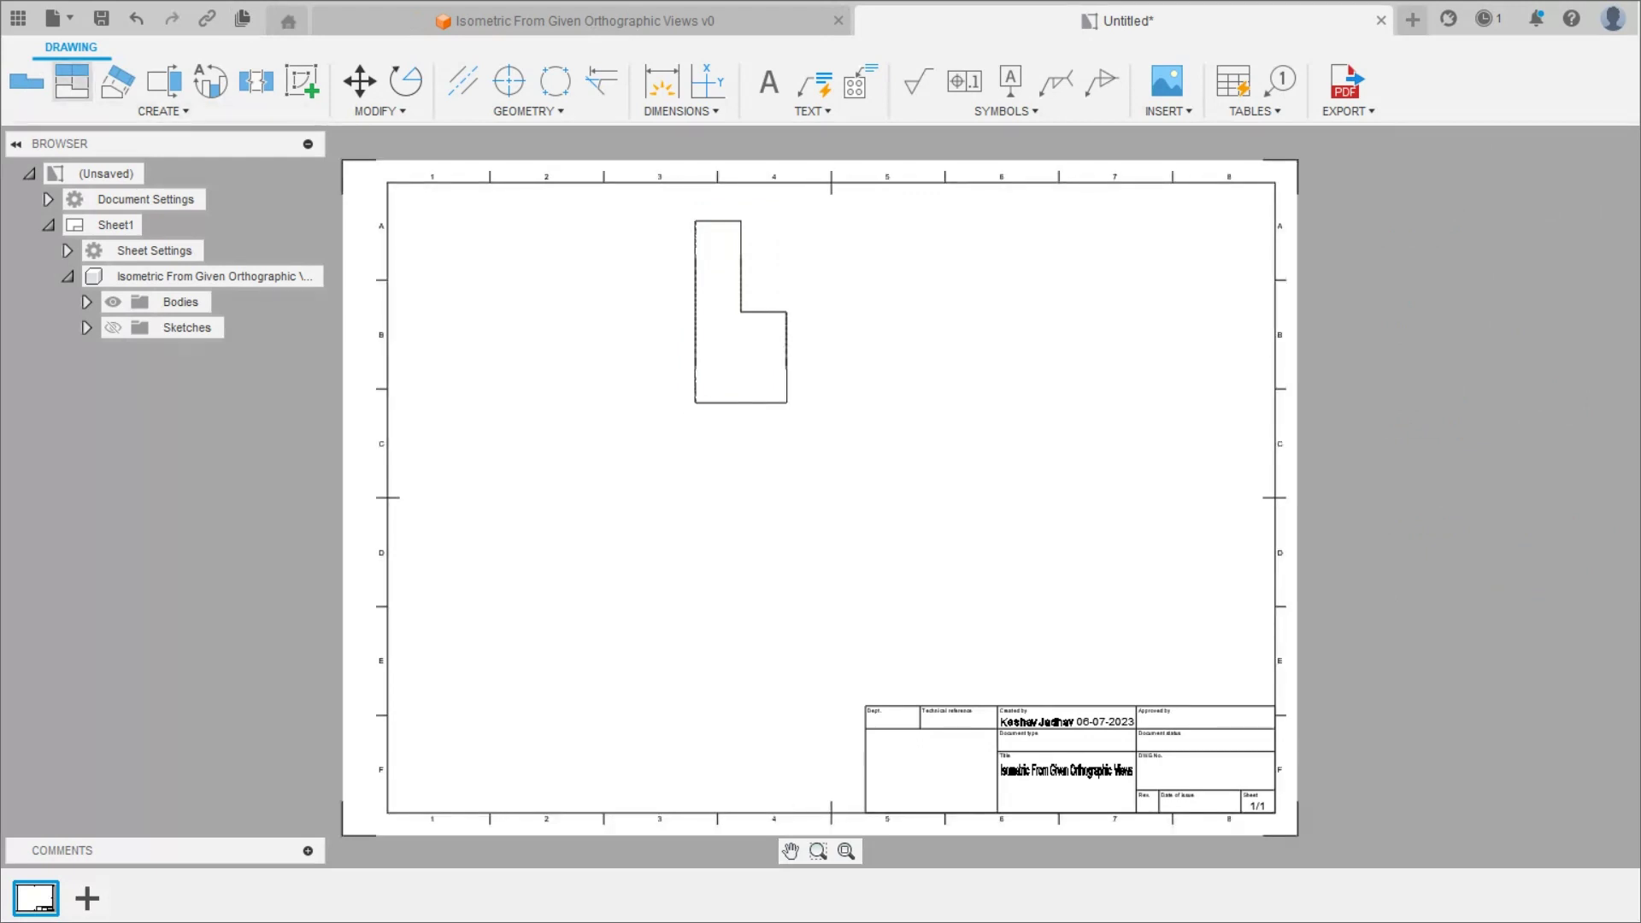
# Project the circular end view left of the front view, then a rectangular view below the circle.
pyautogui.click(71, 82)
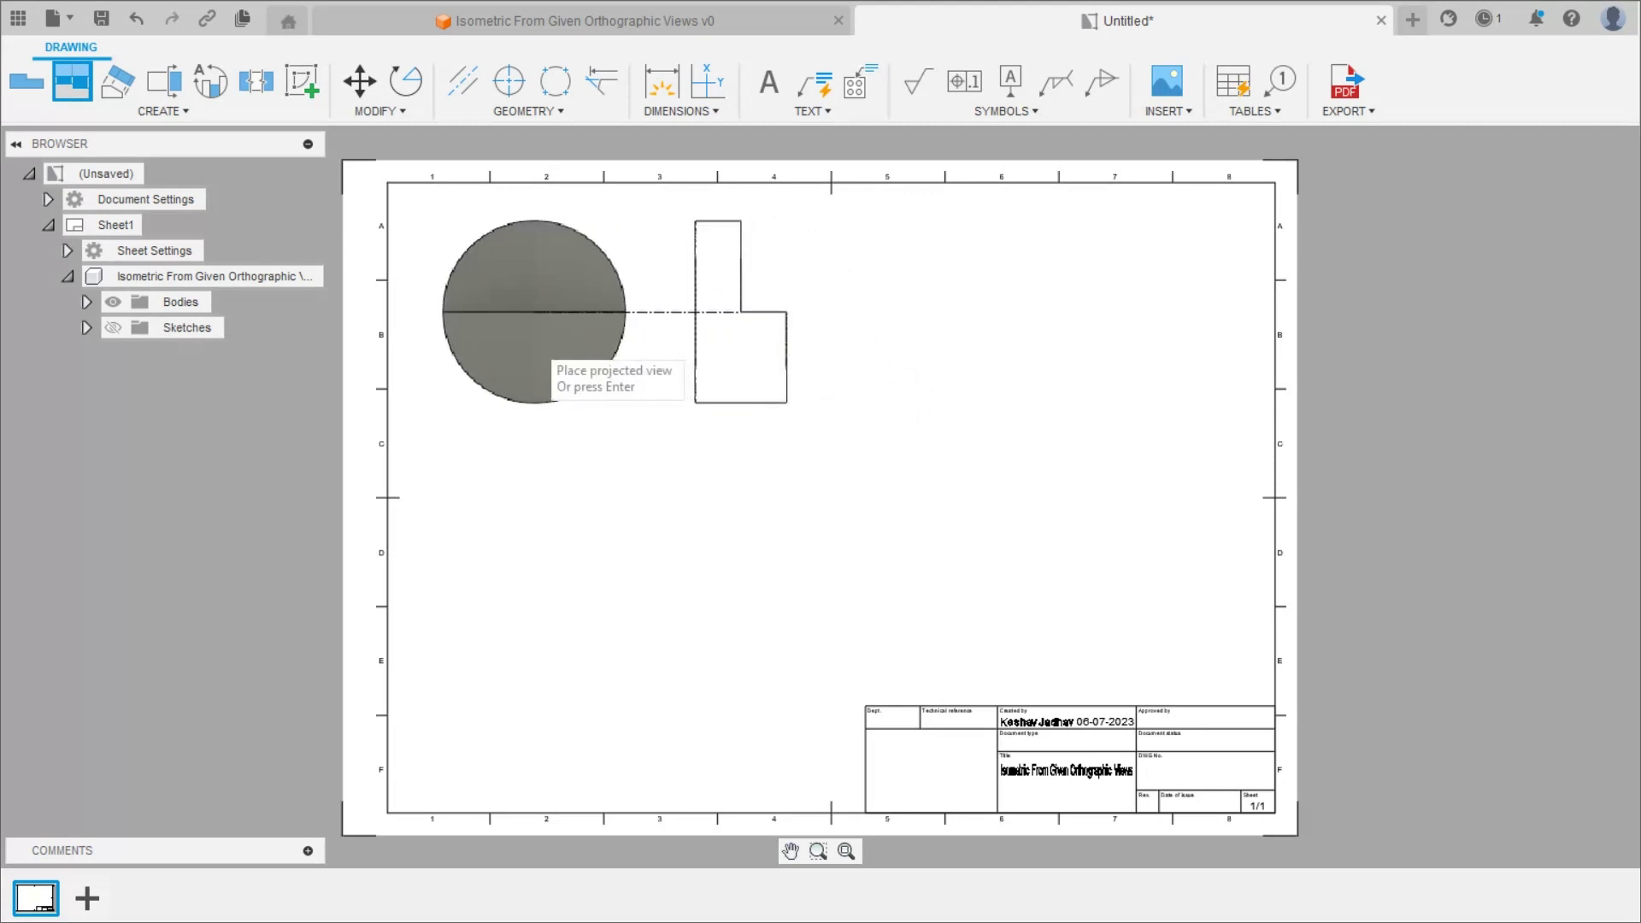
pyautogui.click(539, 355)
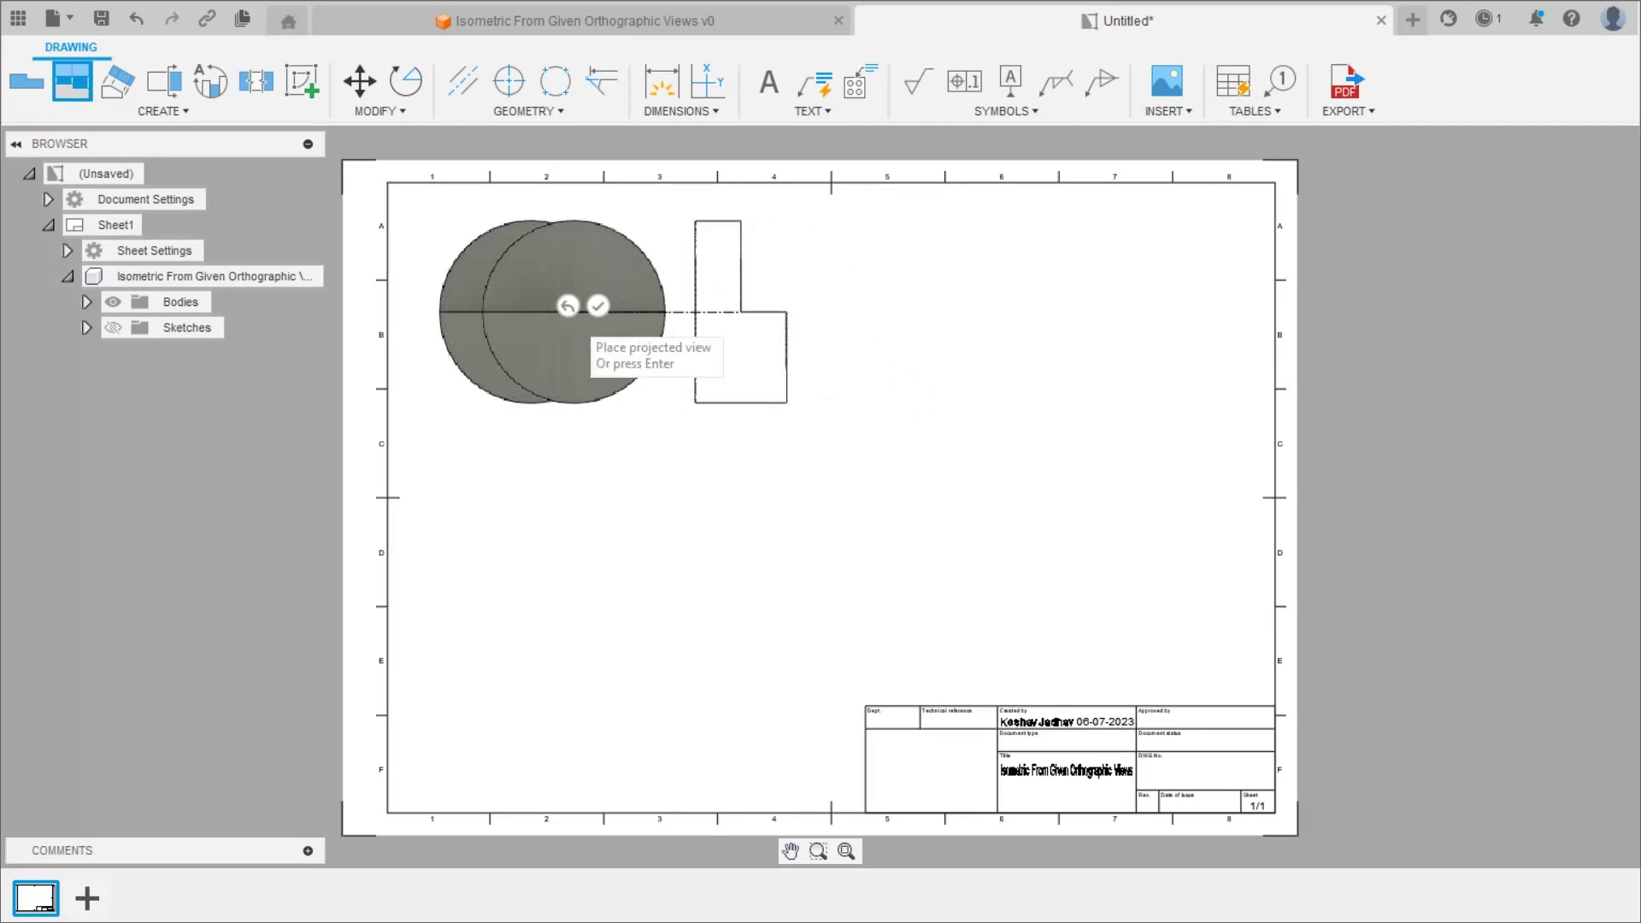
pyautogui.click(598, 306)
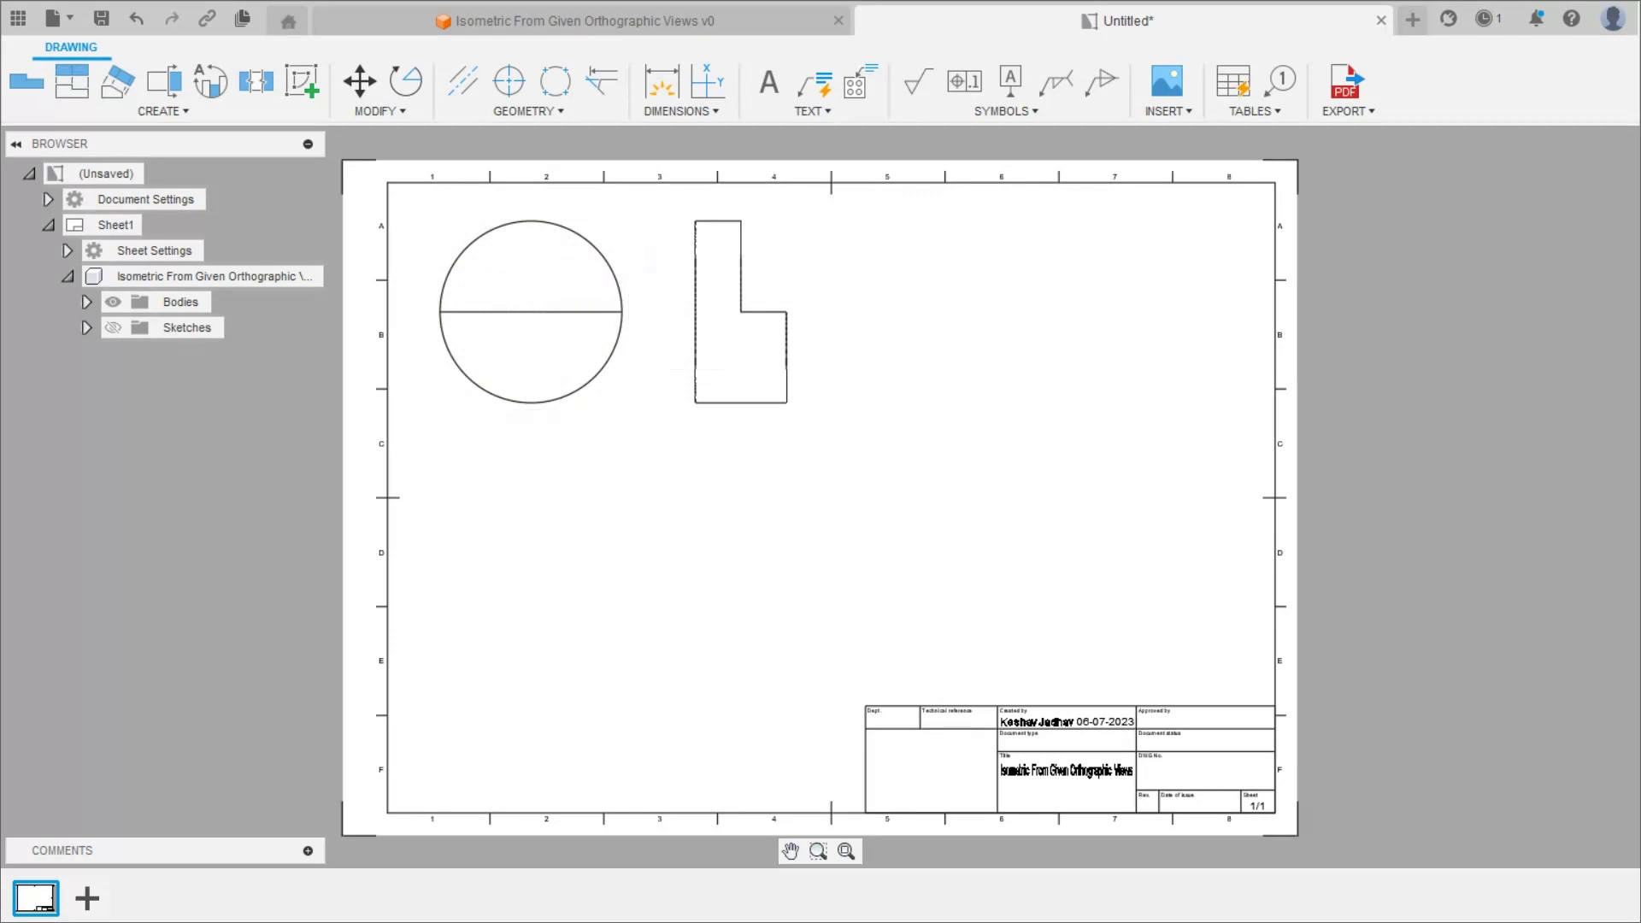
pyautogui.press('p')
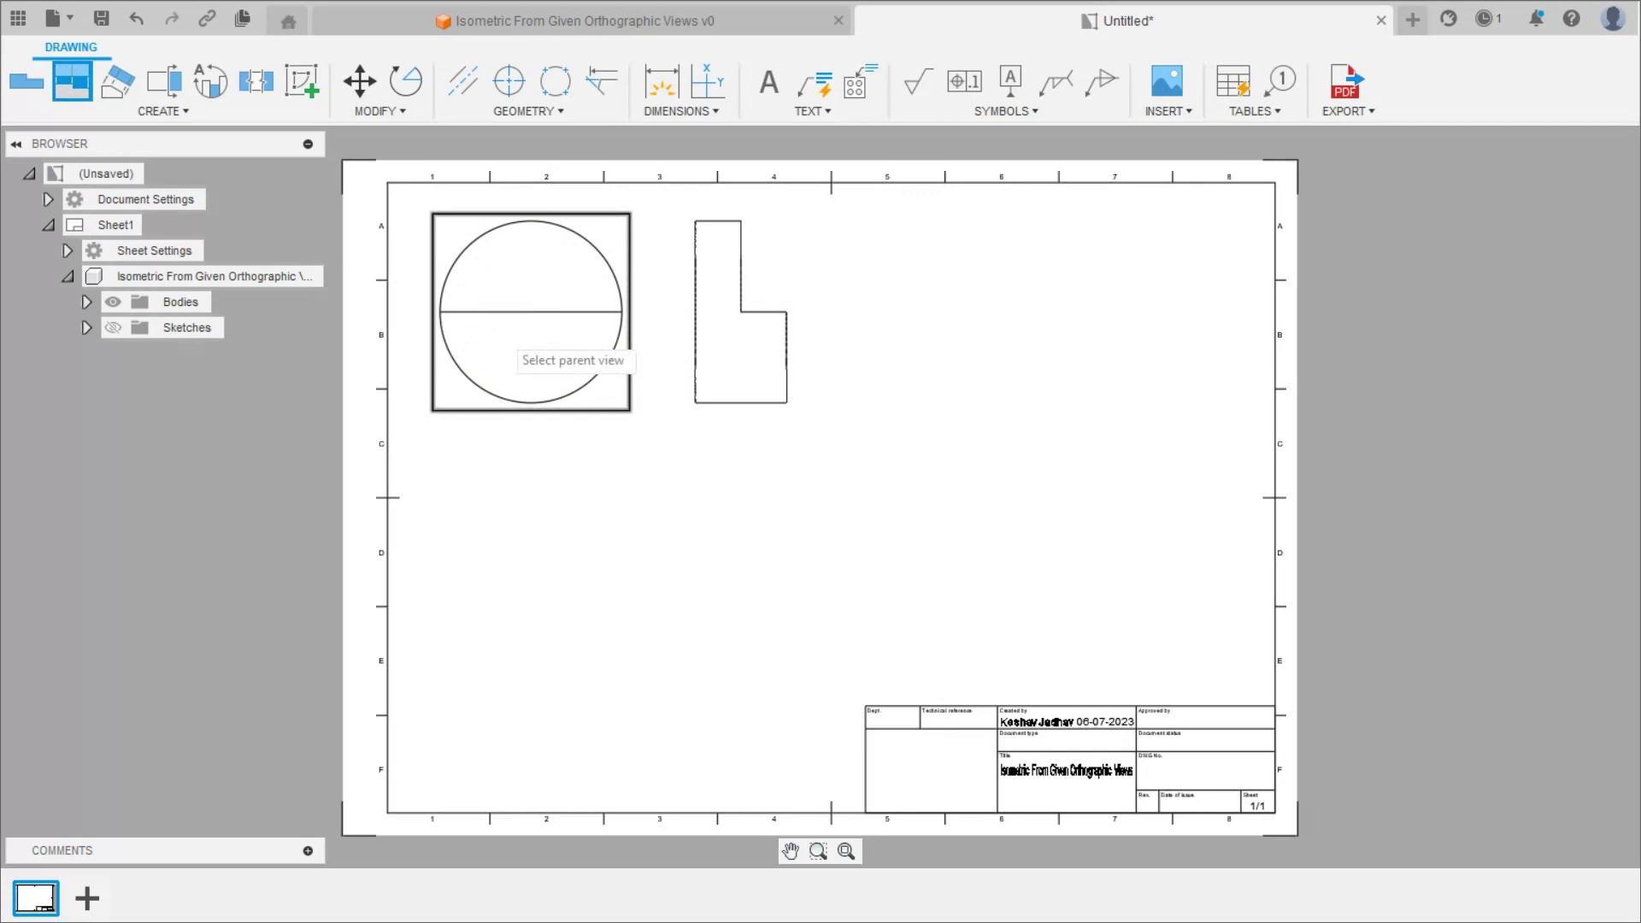
pyautogui.click(513, 343)
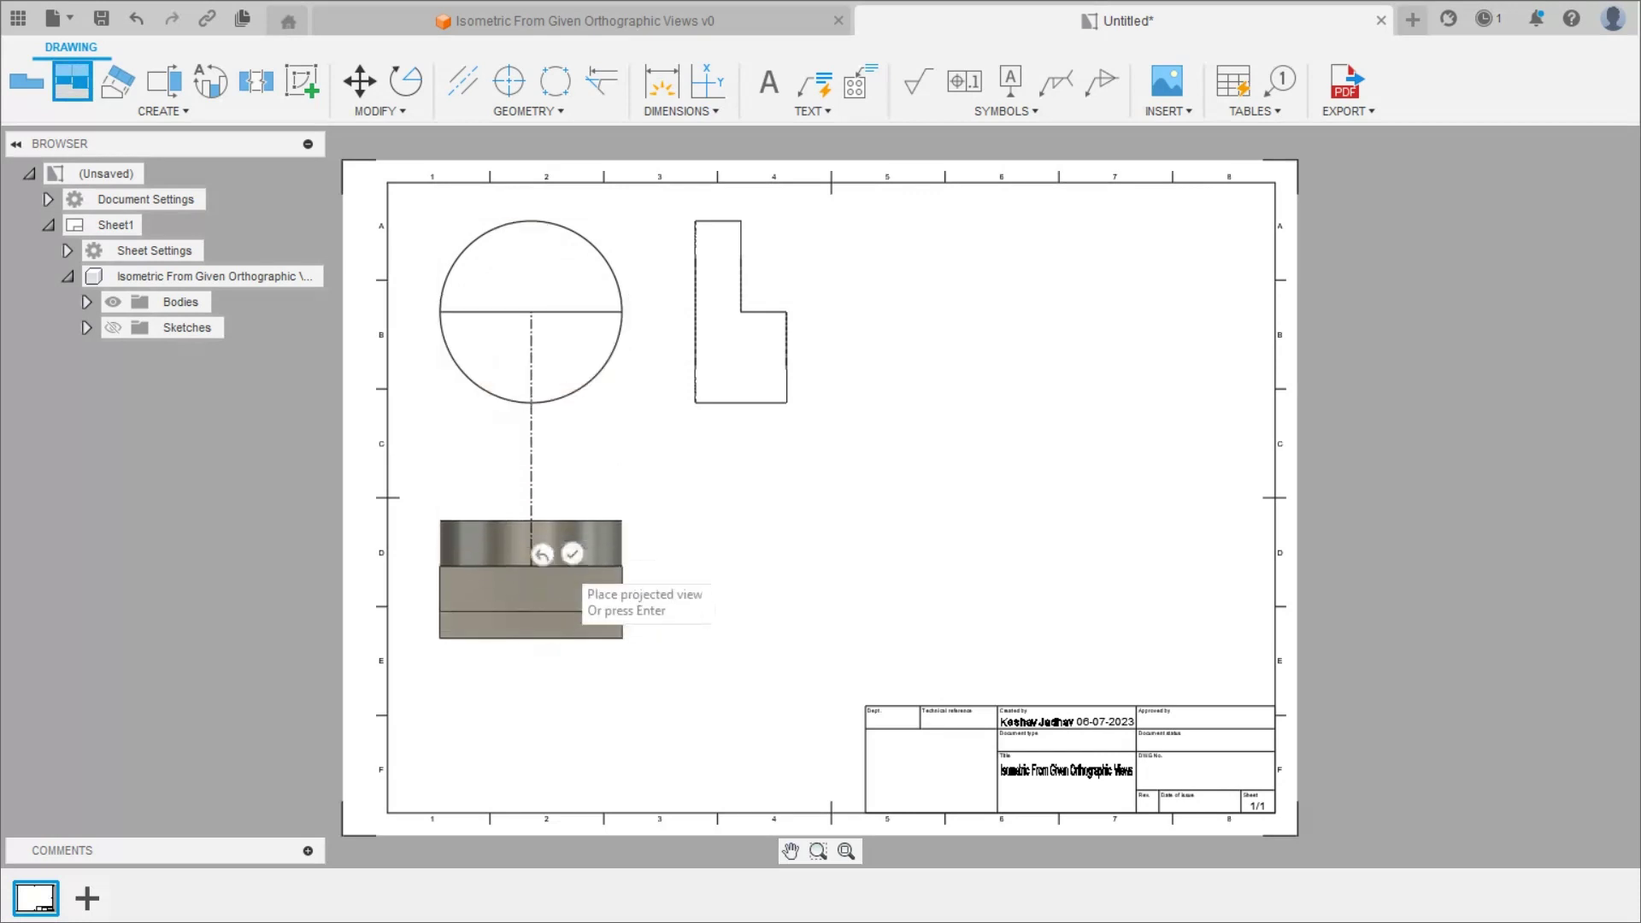
pyautogui.press('Return')
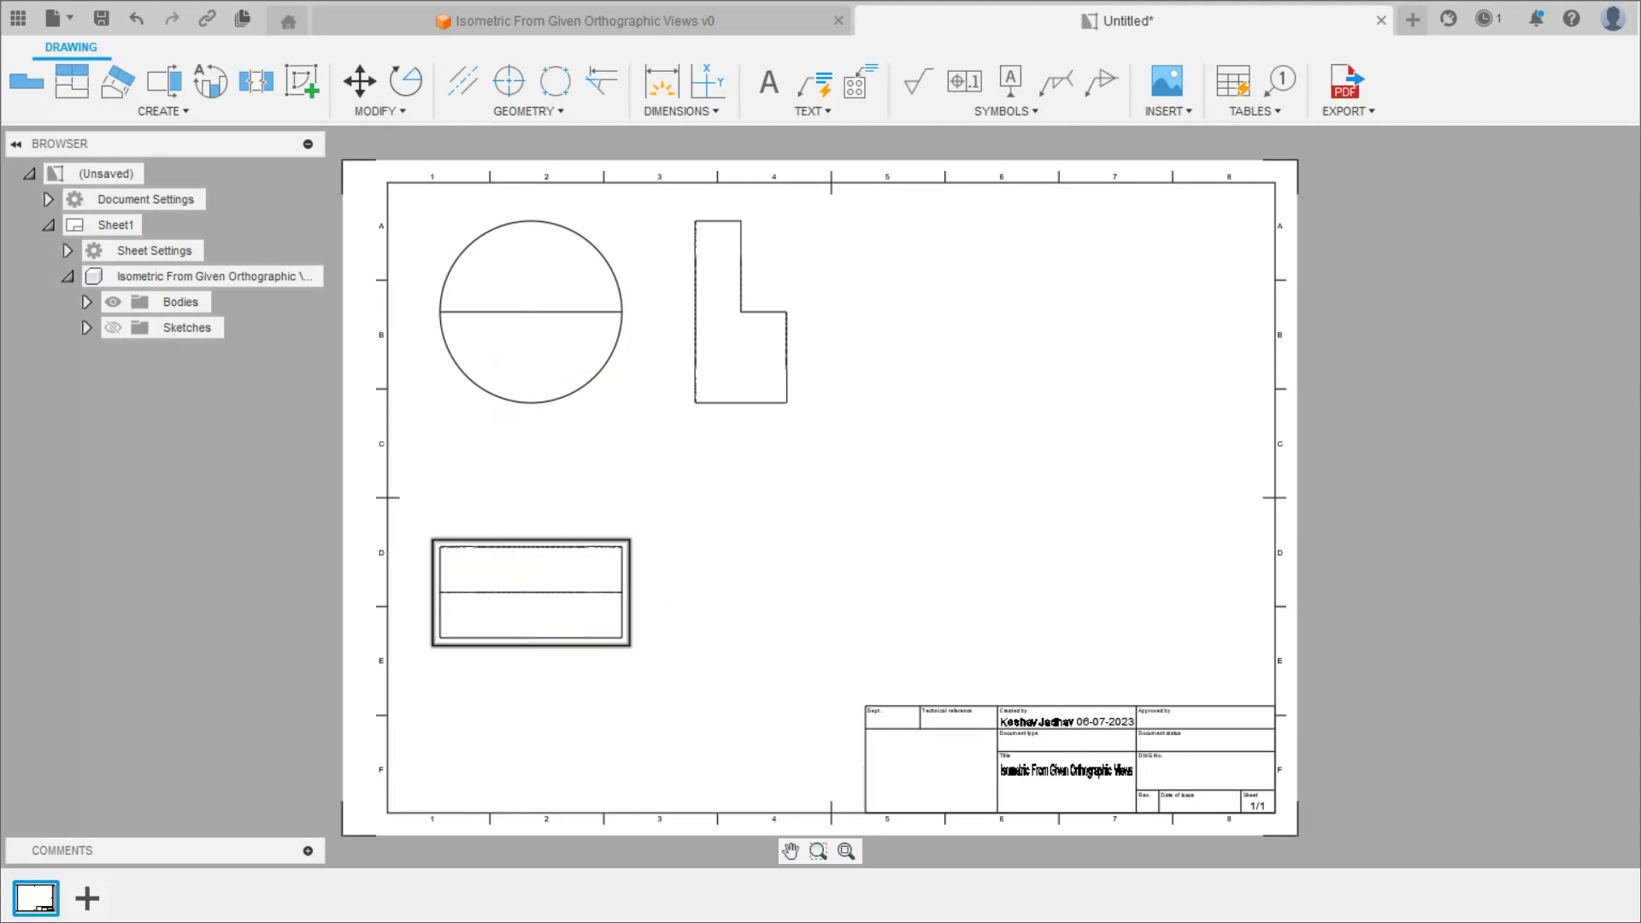
pyautogui.click(71, 82)
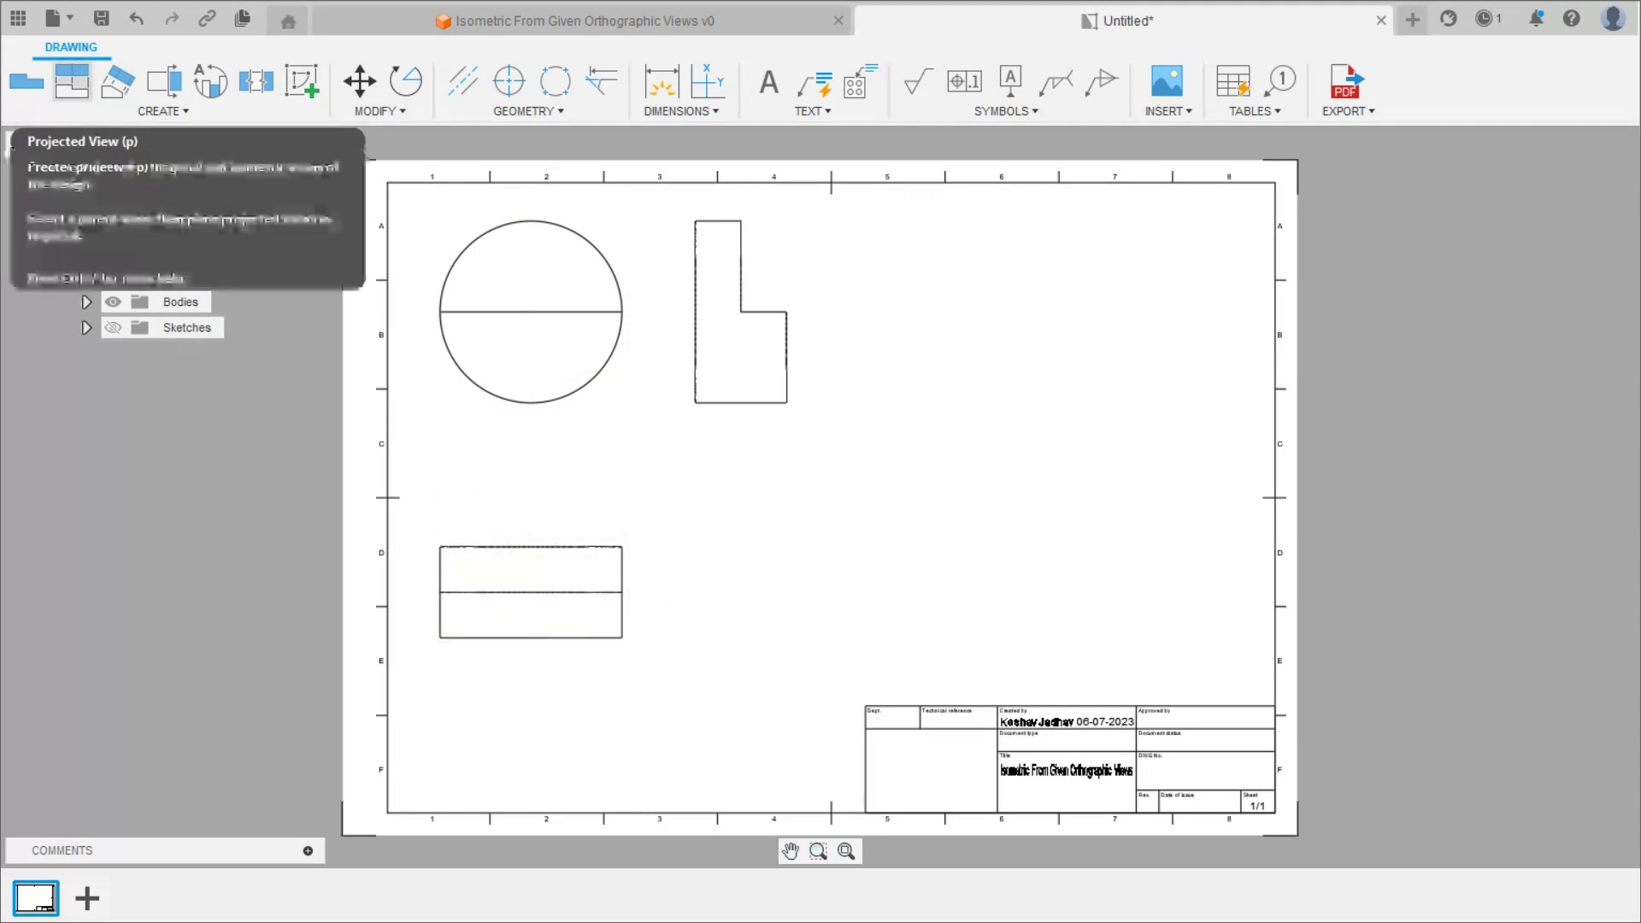
# Project an isometric view from the circular view to the sheet's lower right.
pyautogui.press('Escape')
pyautogui.click(72, 81)
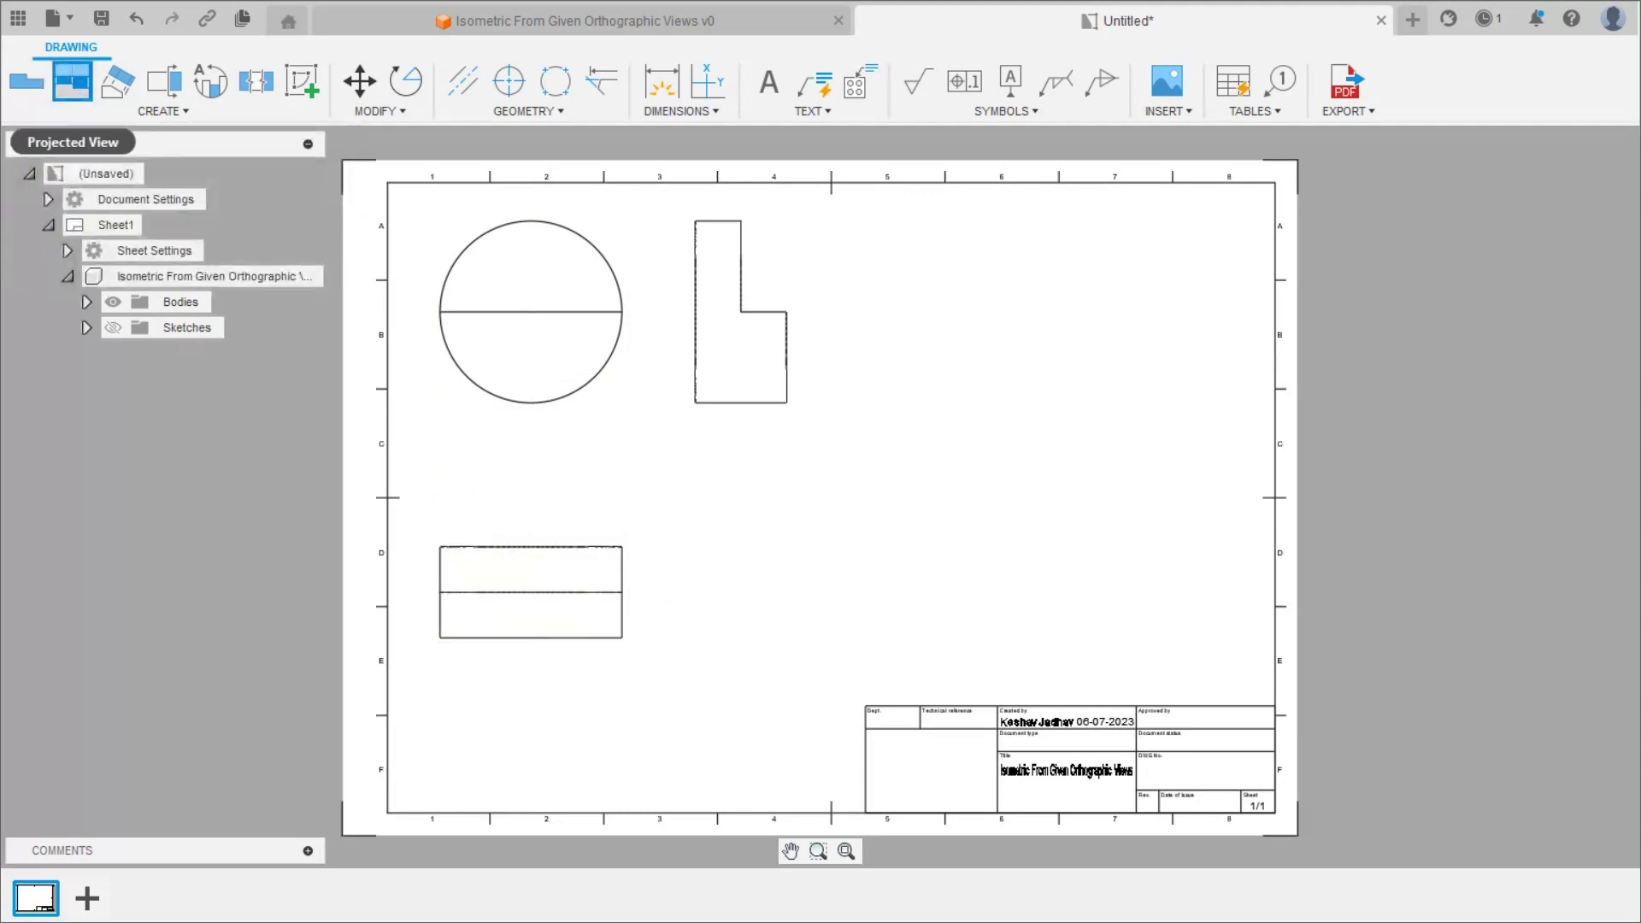
pyautogui.click(552, 338)
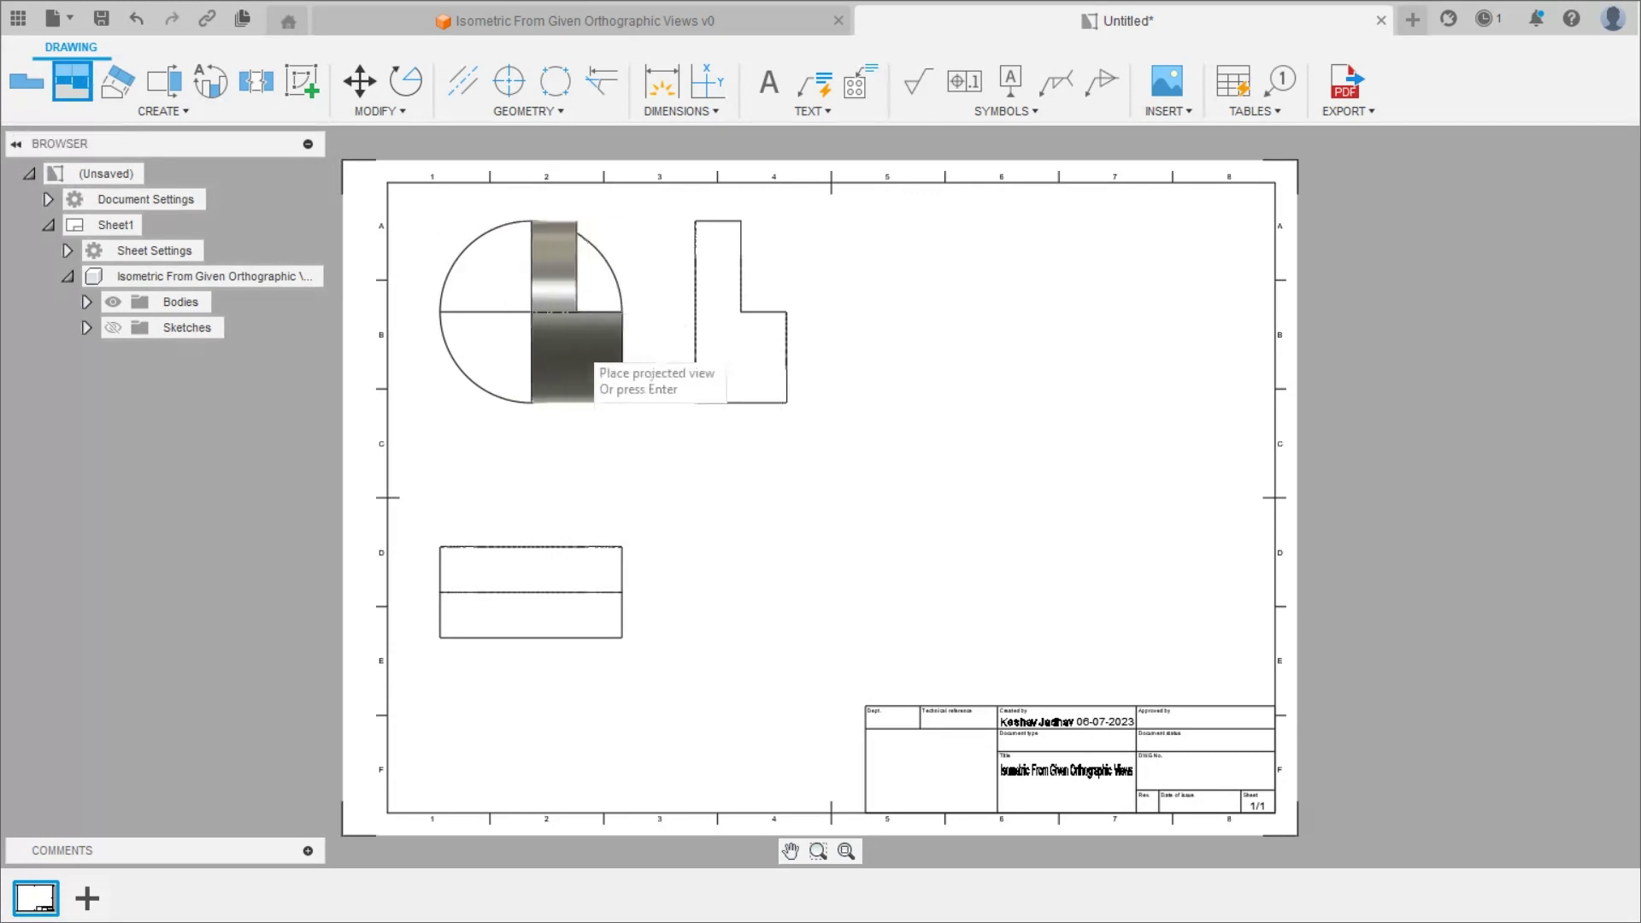
pyautogui.click(1048, 515)
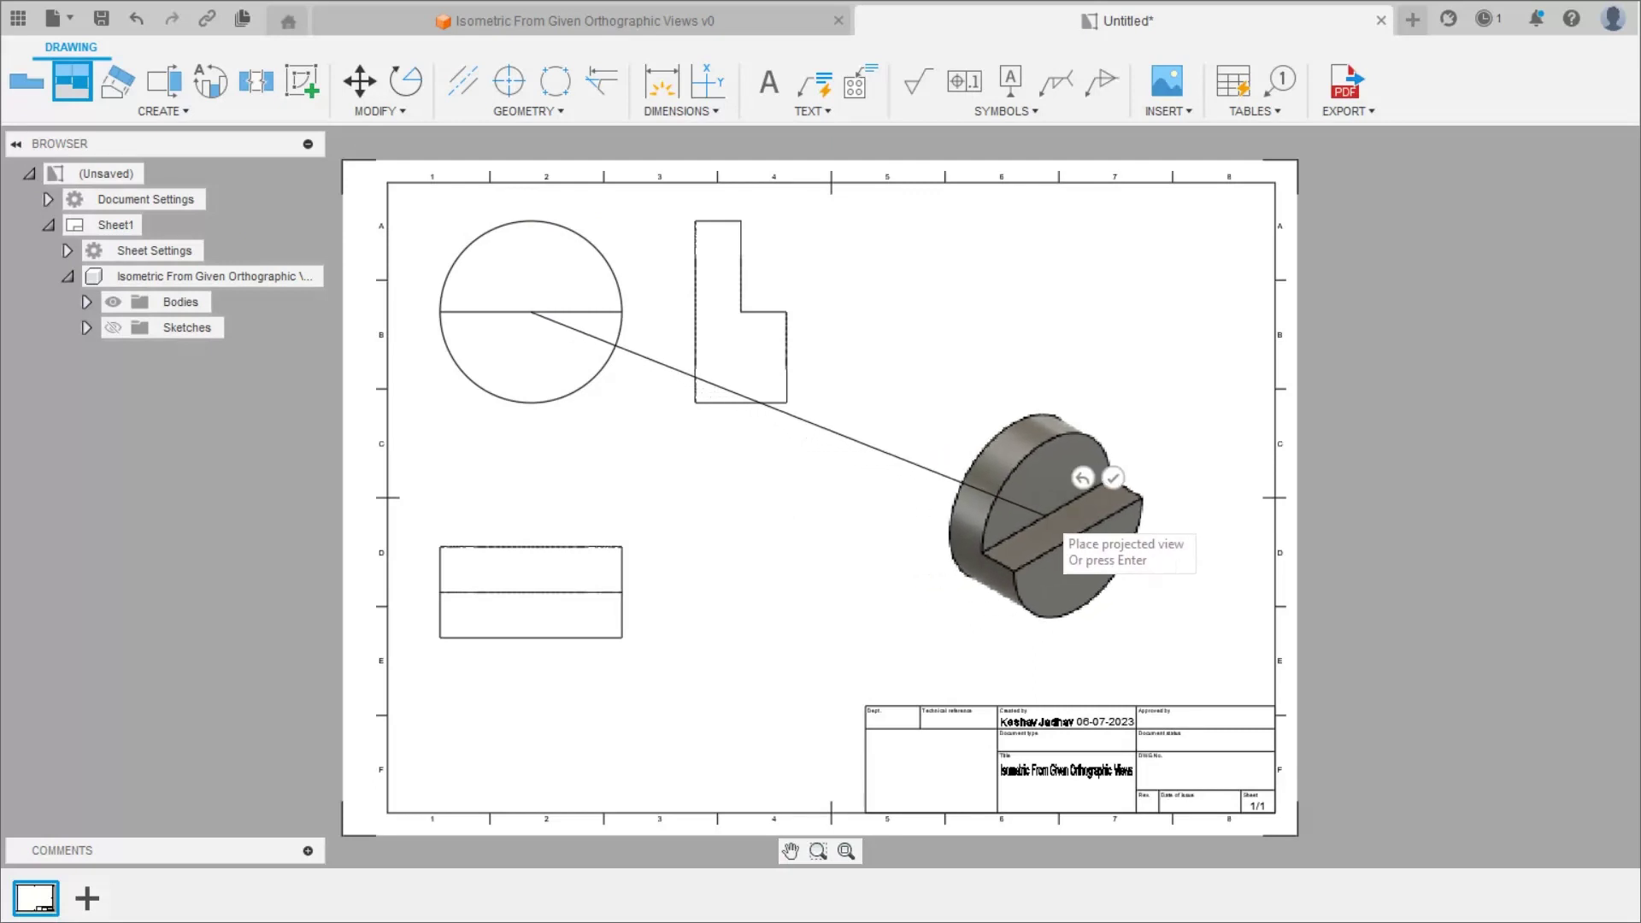
pyautogui.press('Return')
# Set the isometric view's style to Visible Edges, without hidden lines.
pyautogui.doubleClick(1048, 514)
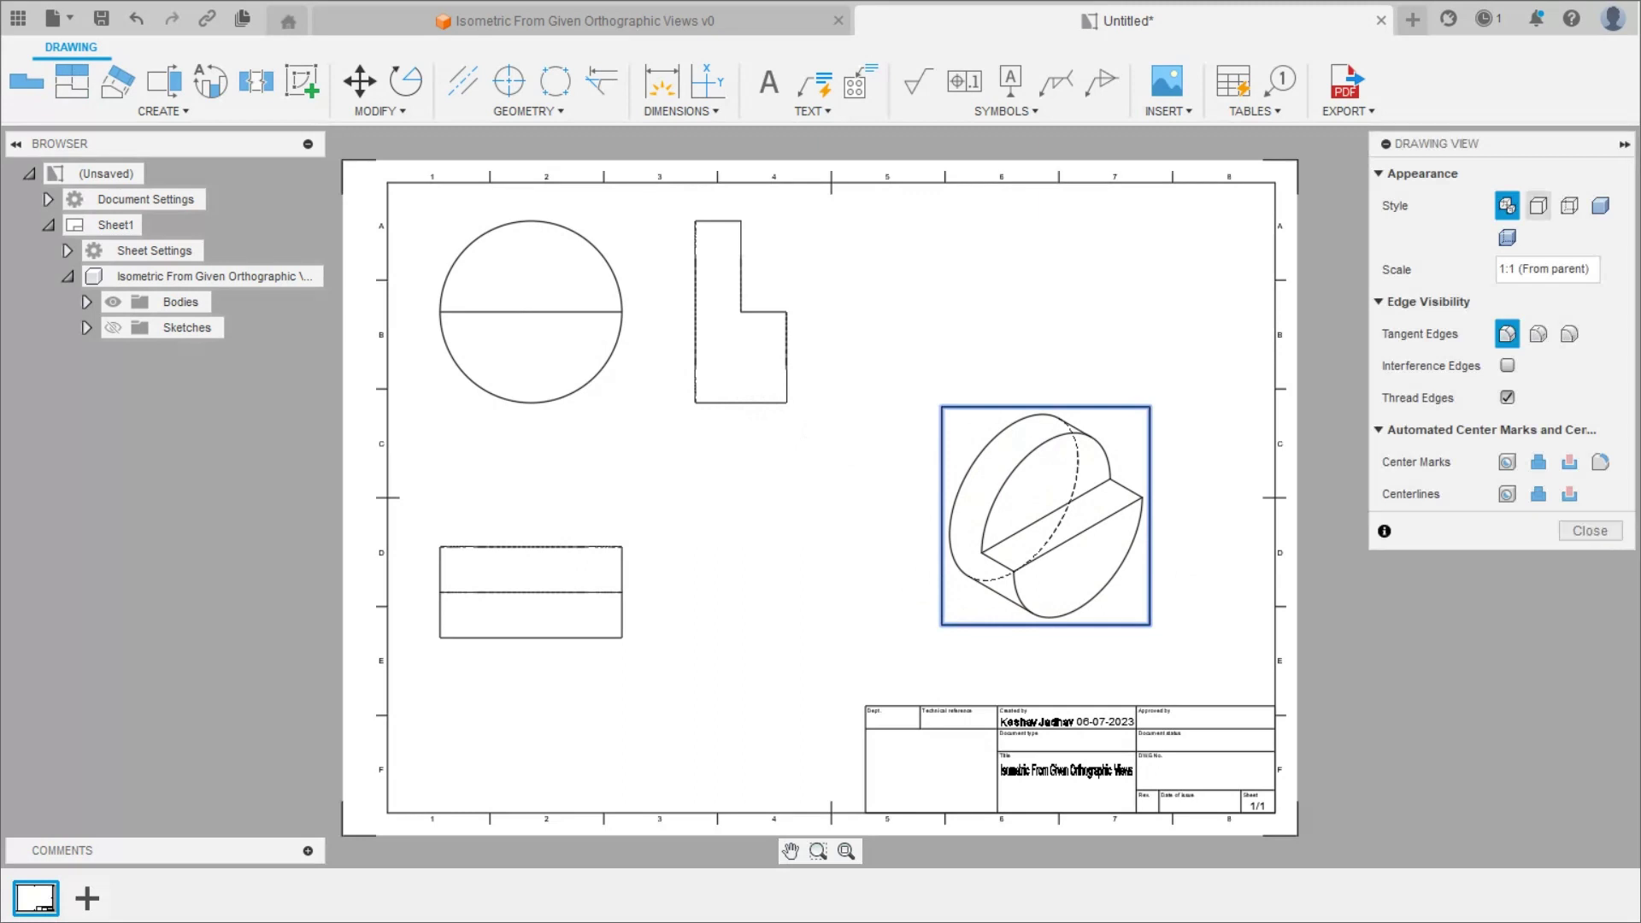
pyautogui.click(1539, 205)
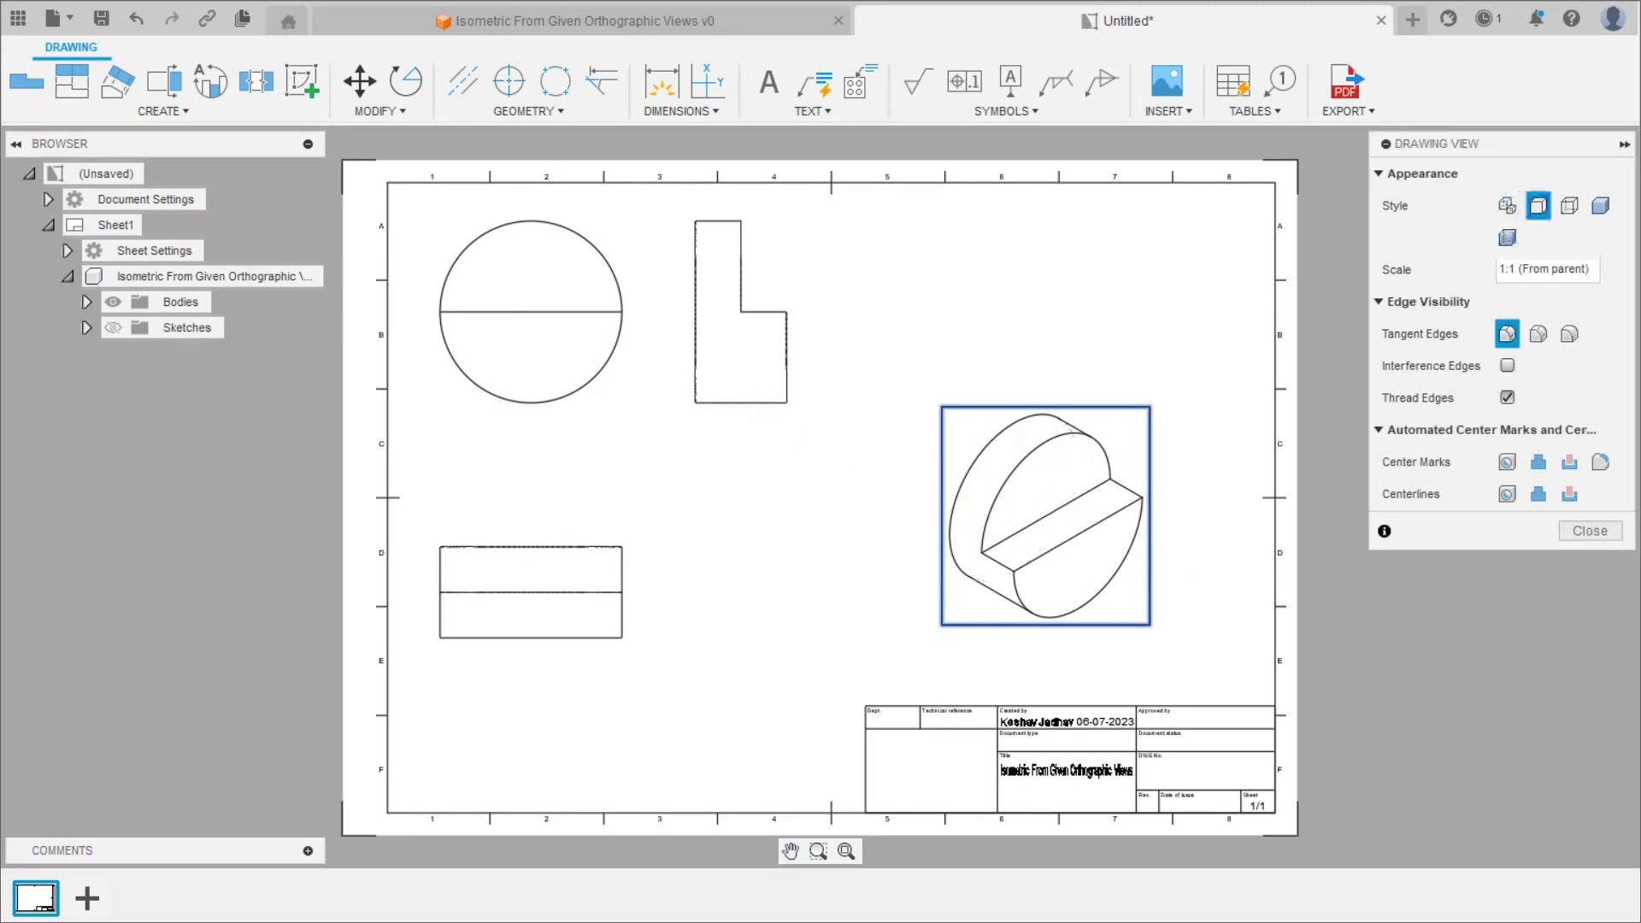
pyautogui.click(1507, 205)
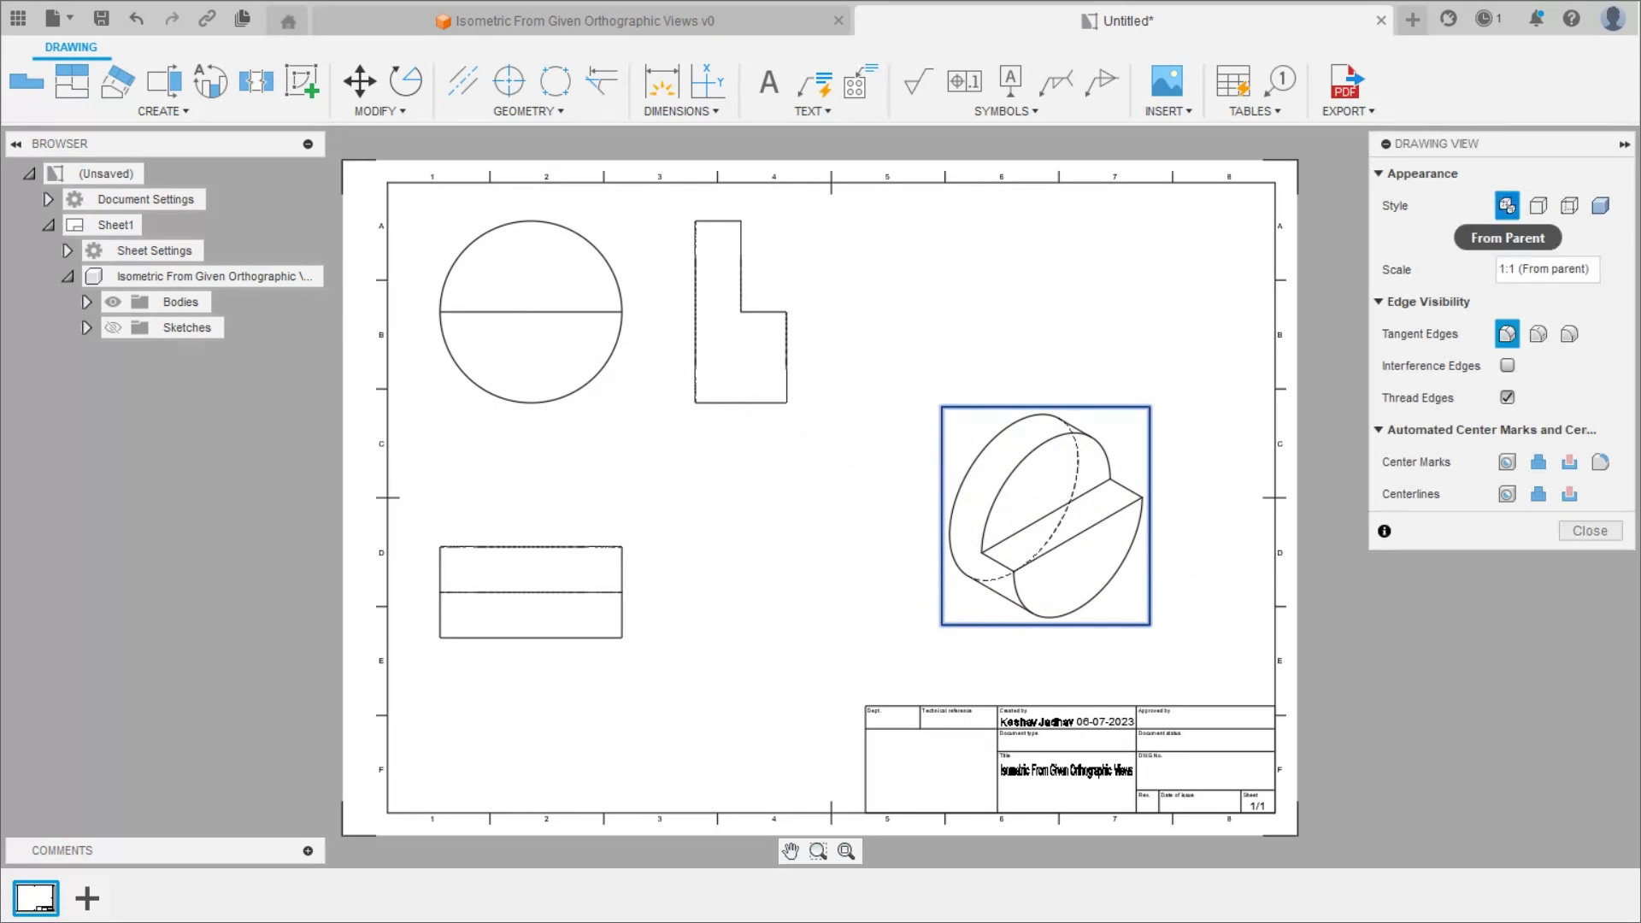
pyautogui.click(1600, 205)
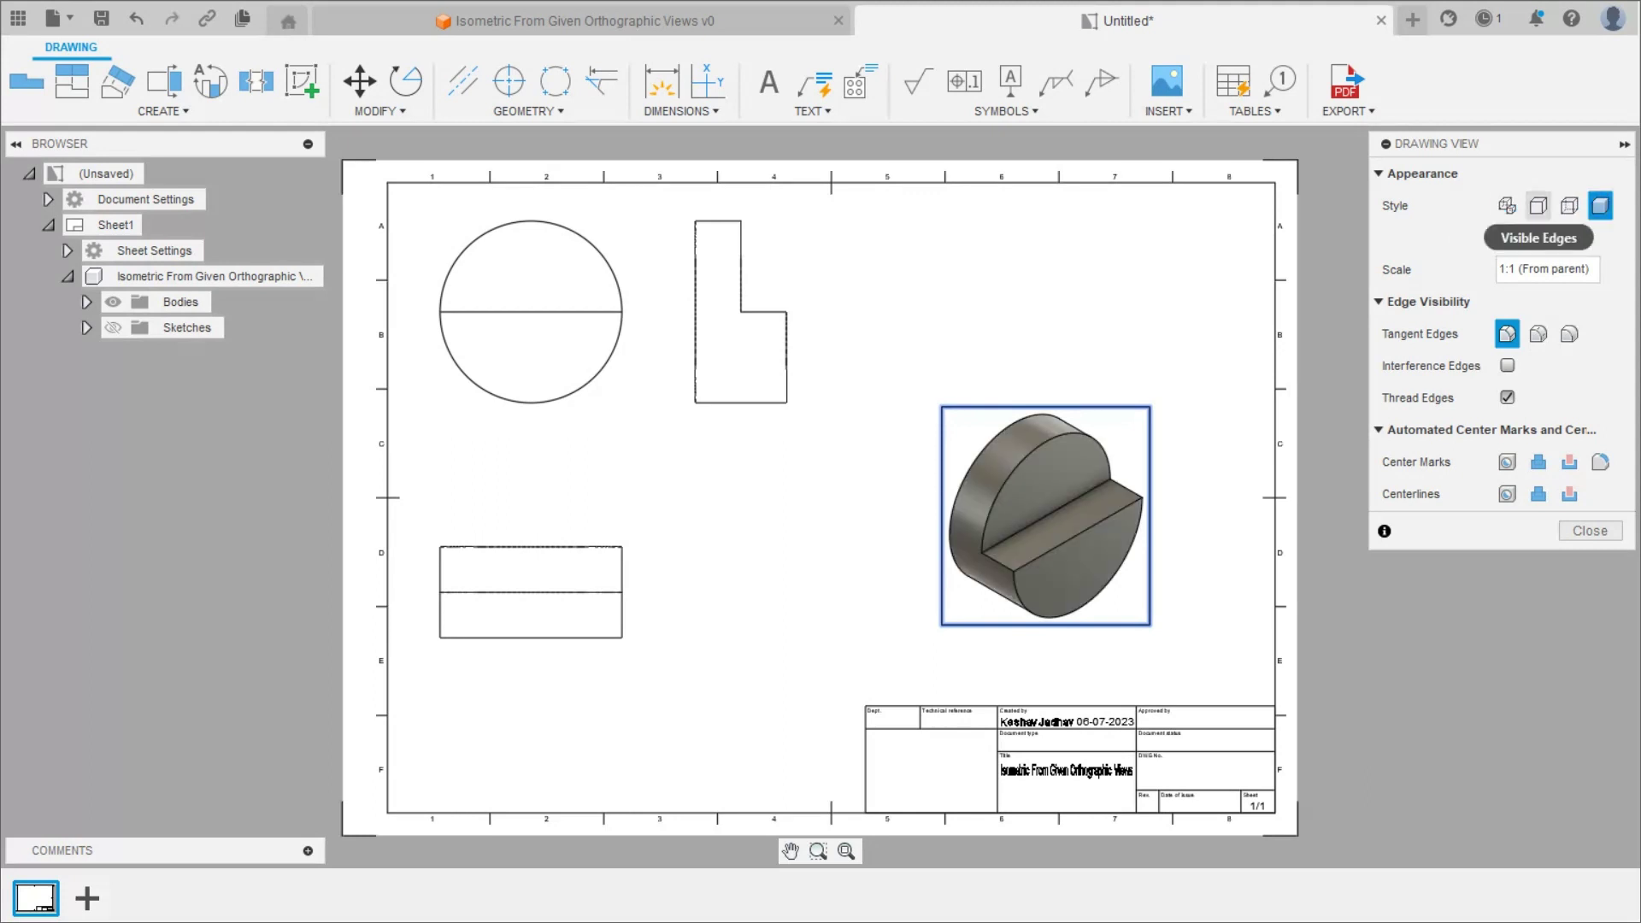
pyautogui.click(1539, 205)
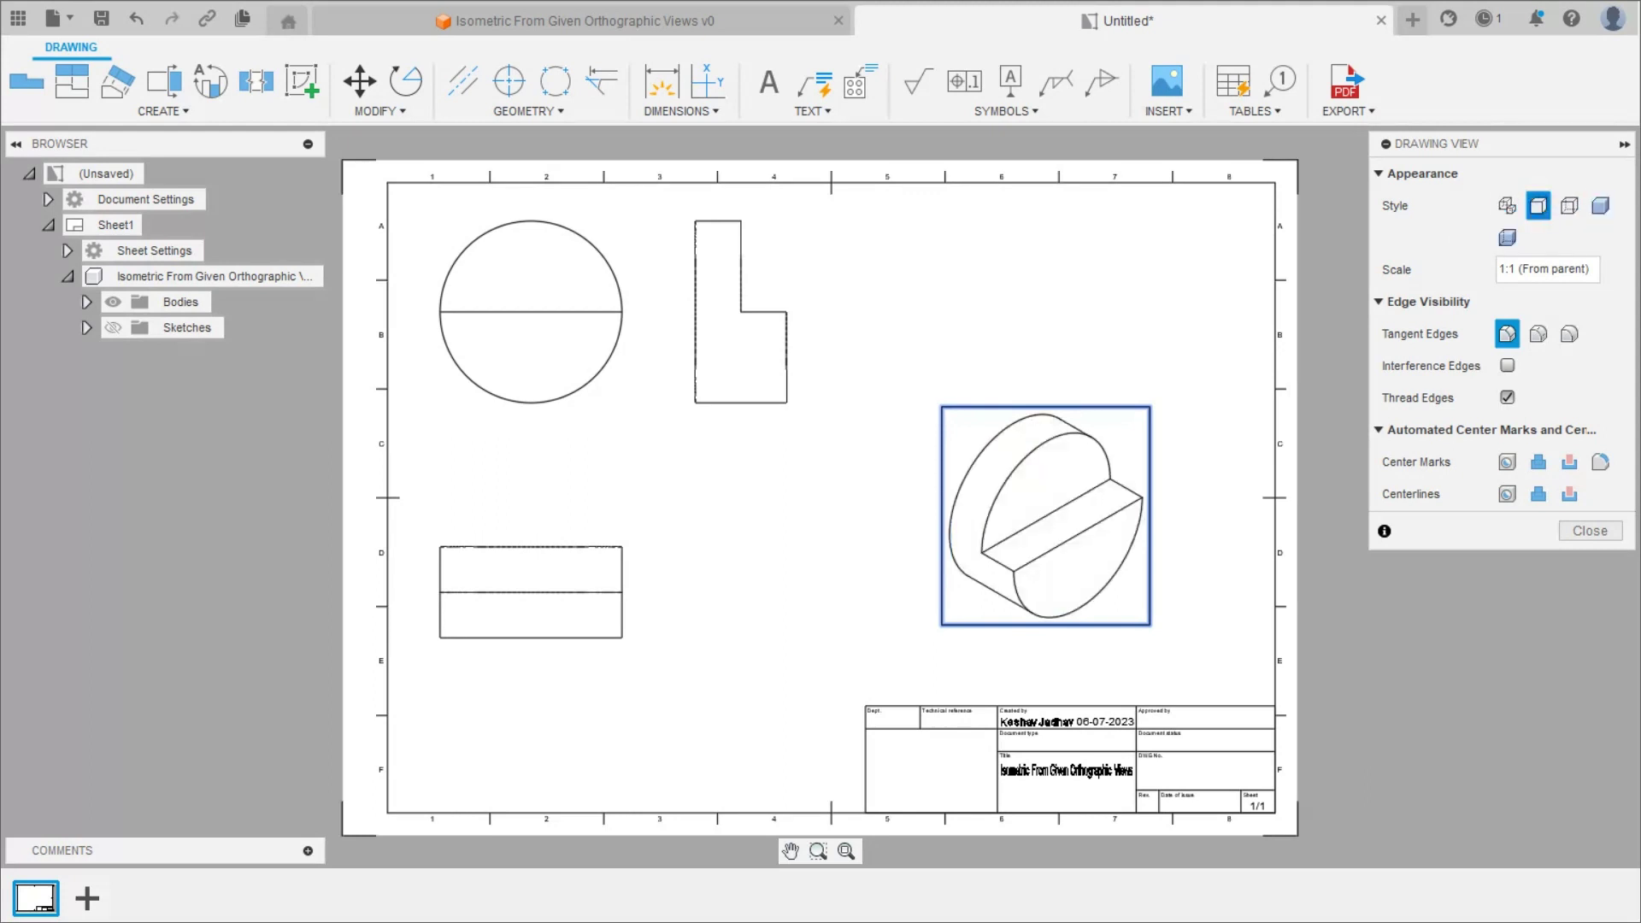
pyautogui.click(1590, 531)
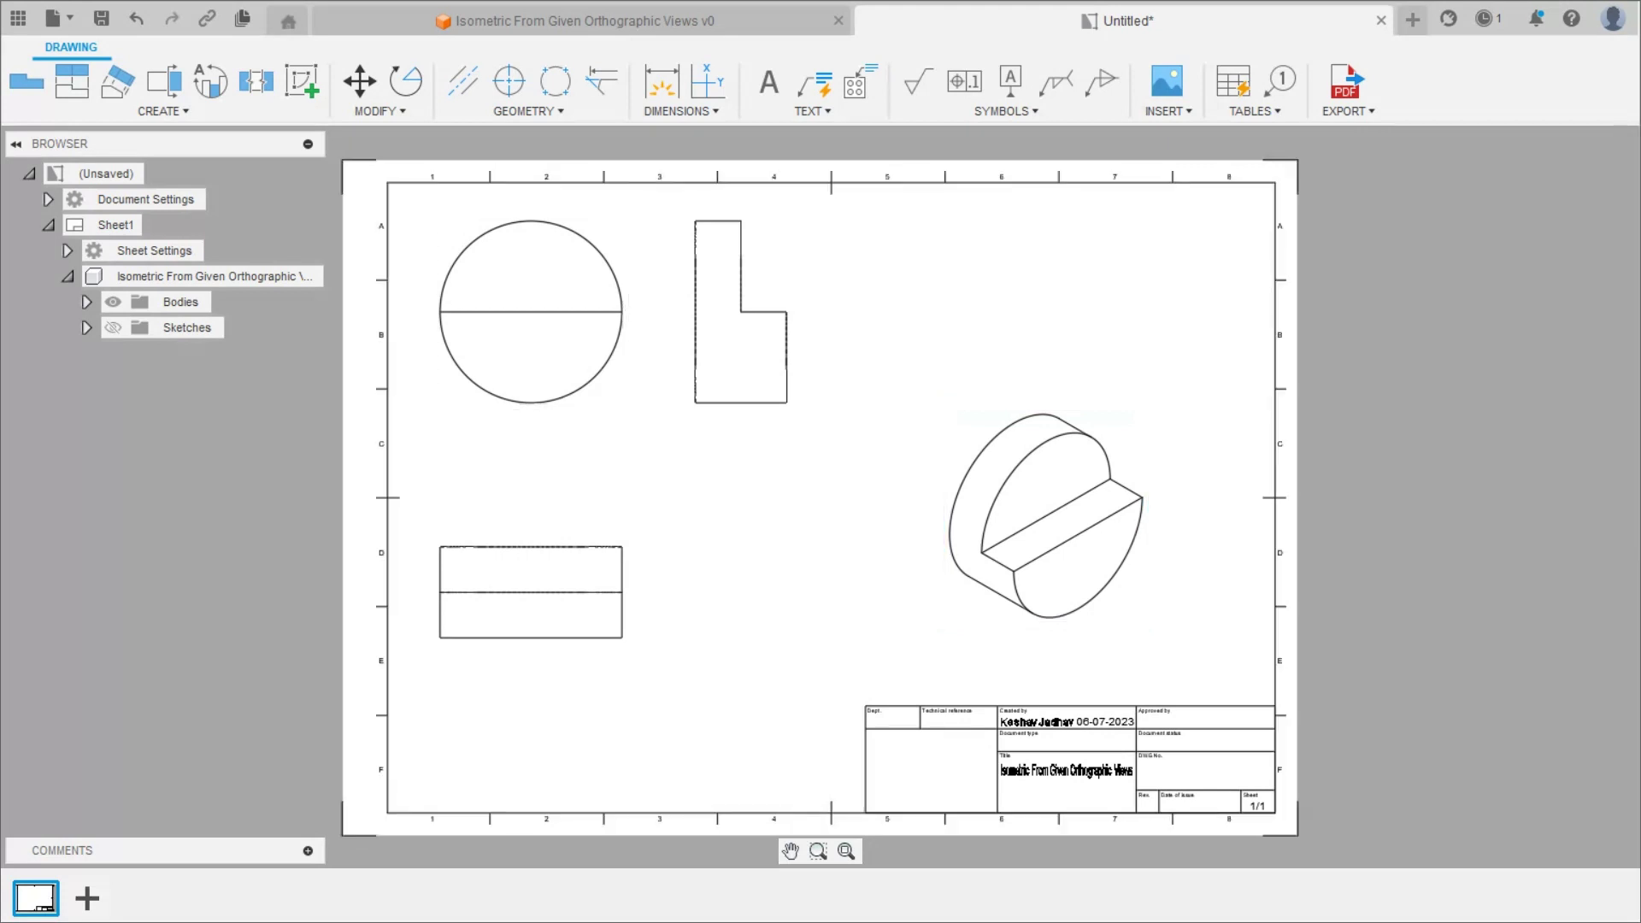
# Dimension the circle R40 and the L-shaped view's top and bottom edges 20 and 40.
pyautogui.press('d')
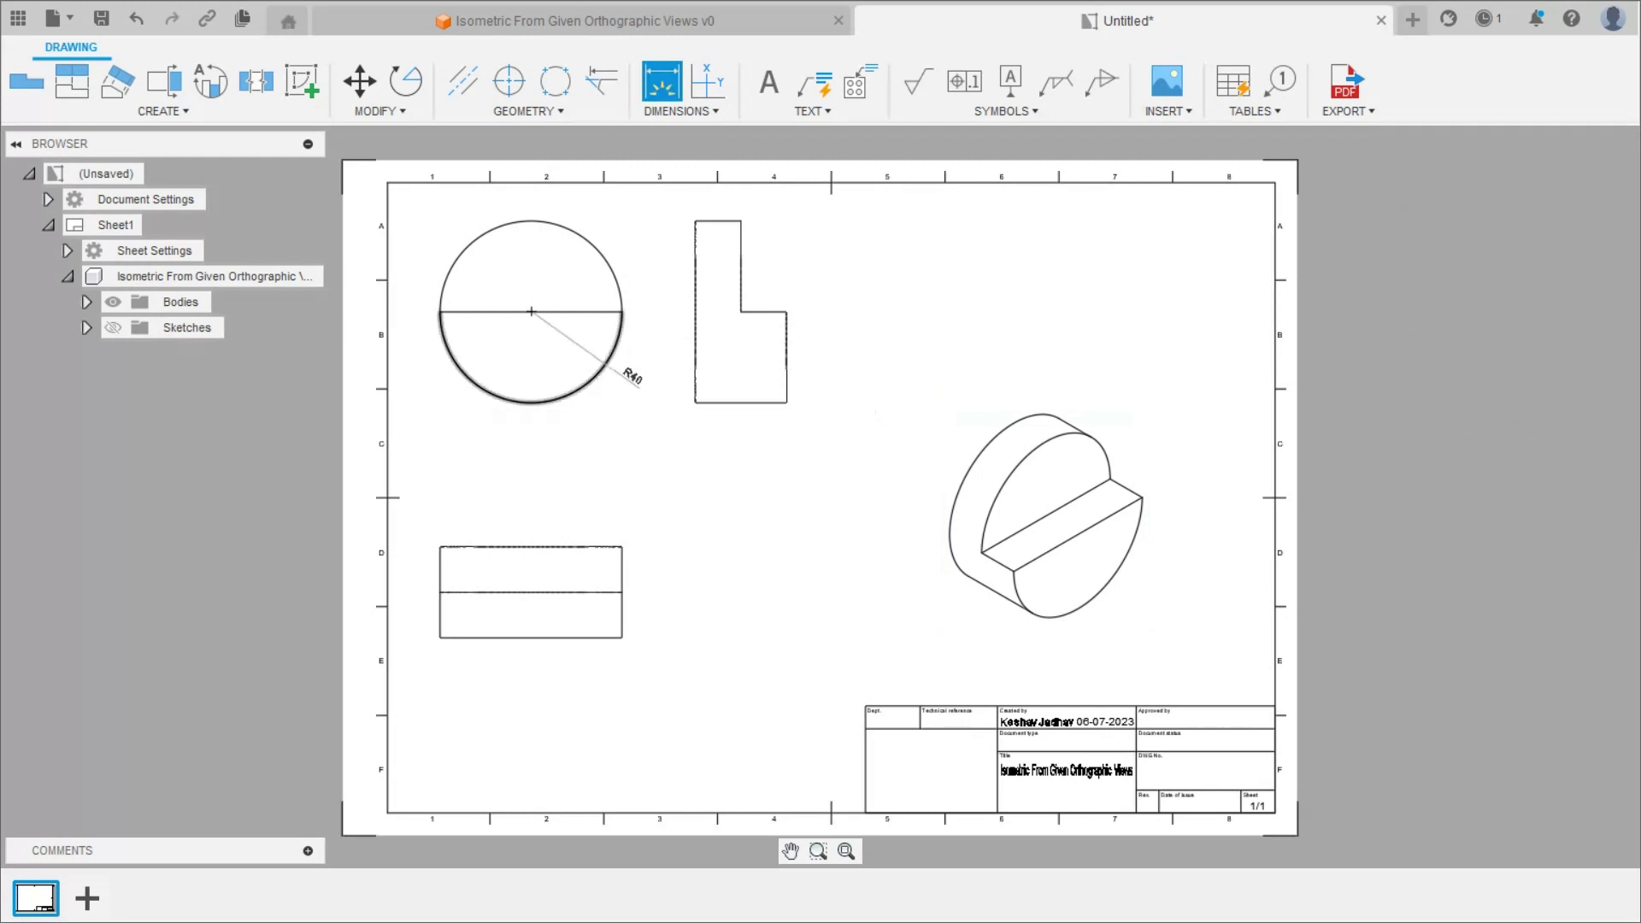
pyautogui.click(622, 321)
pyautogui.click(634, 244)
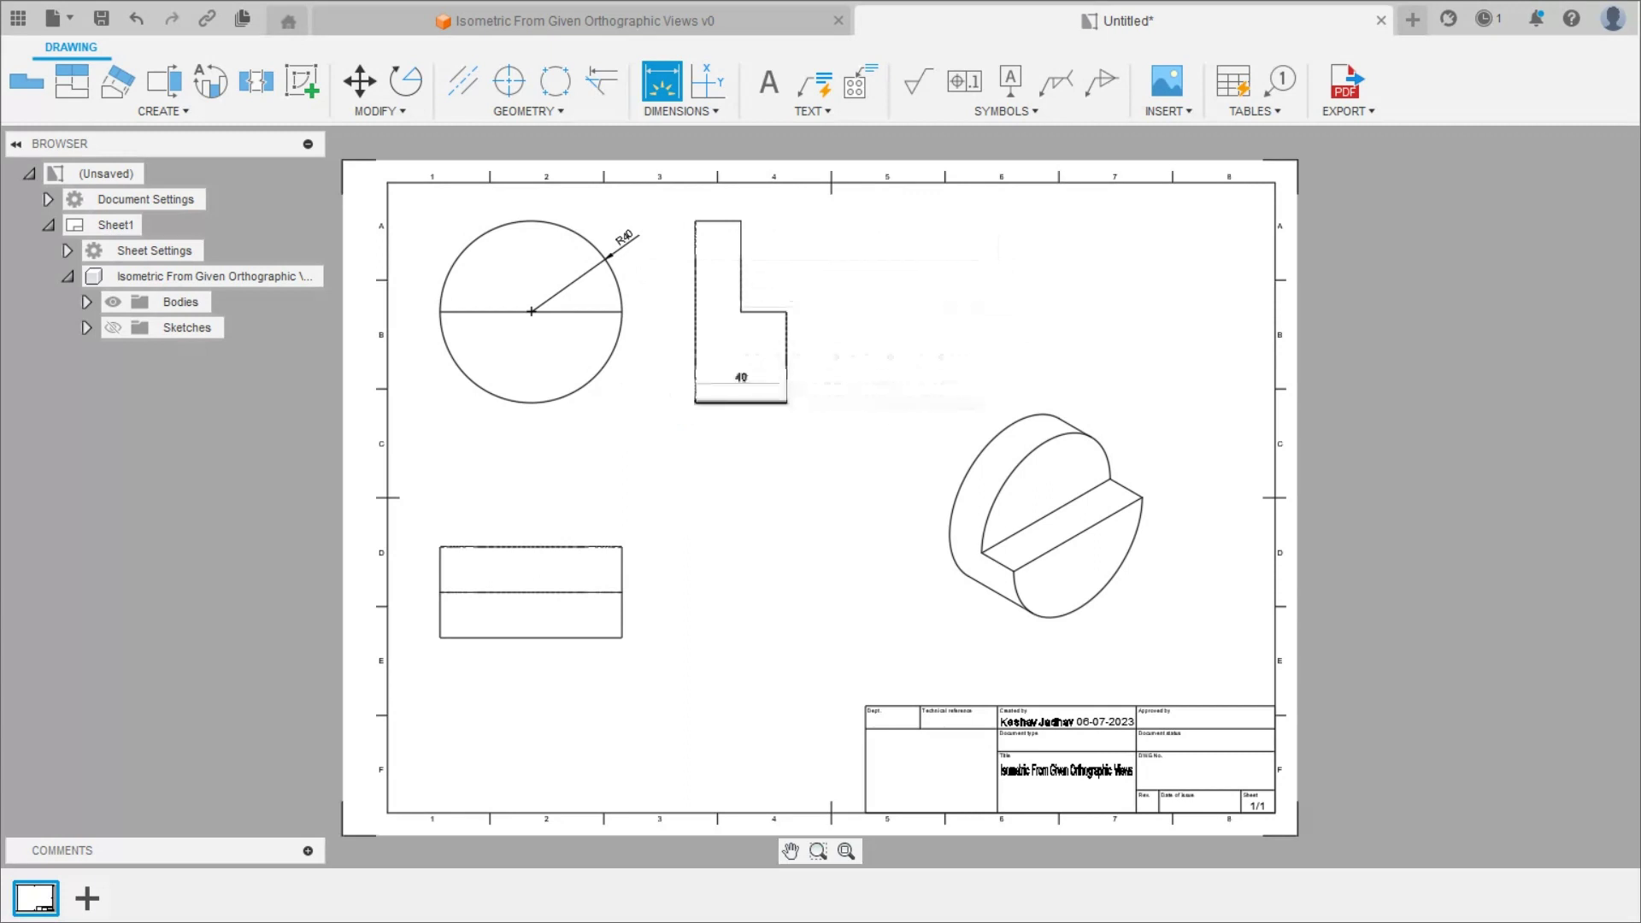
pyautogui.click(718, 221)
pyautogui.click(718, 211)
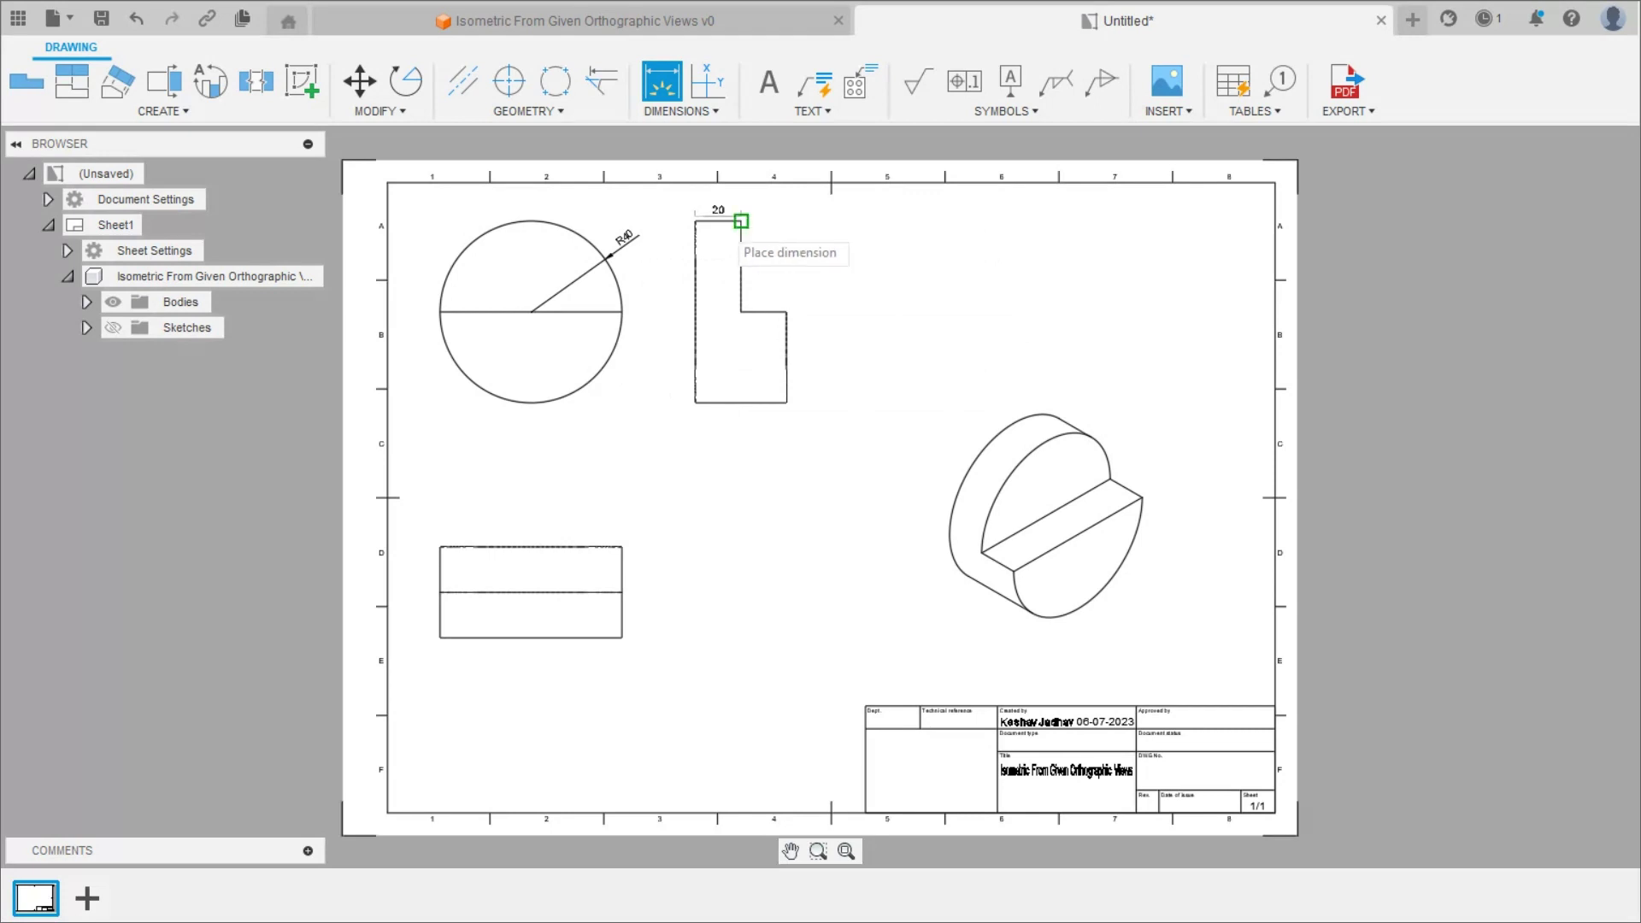
pyautogui.scroll(1, 737, 221)
pyautogui.scroll(2, 737, 222)
pyautogui.click(733, 178)
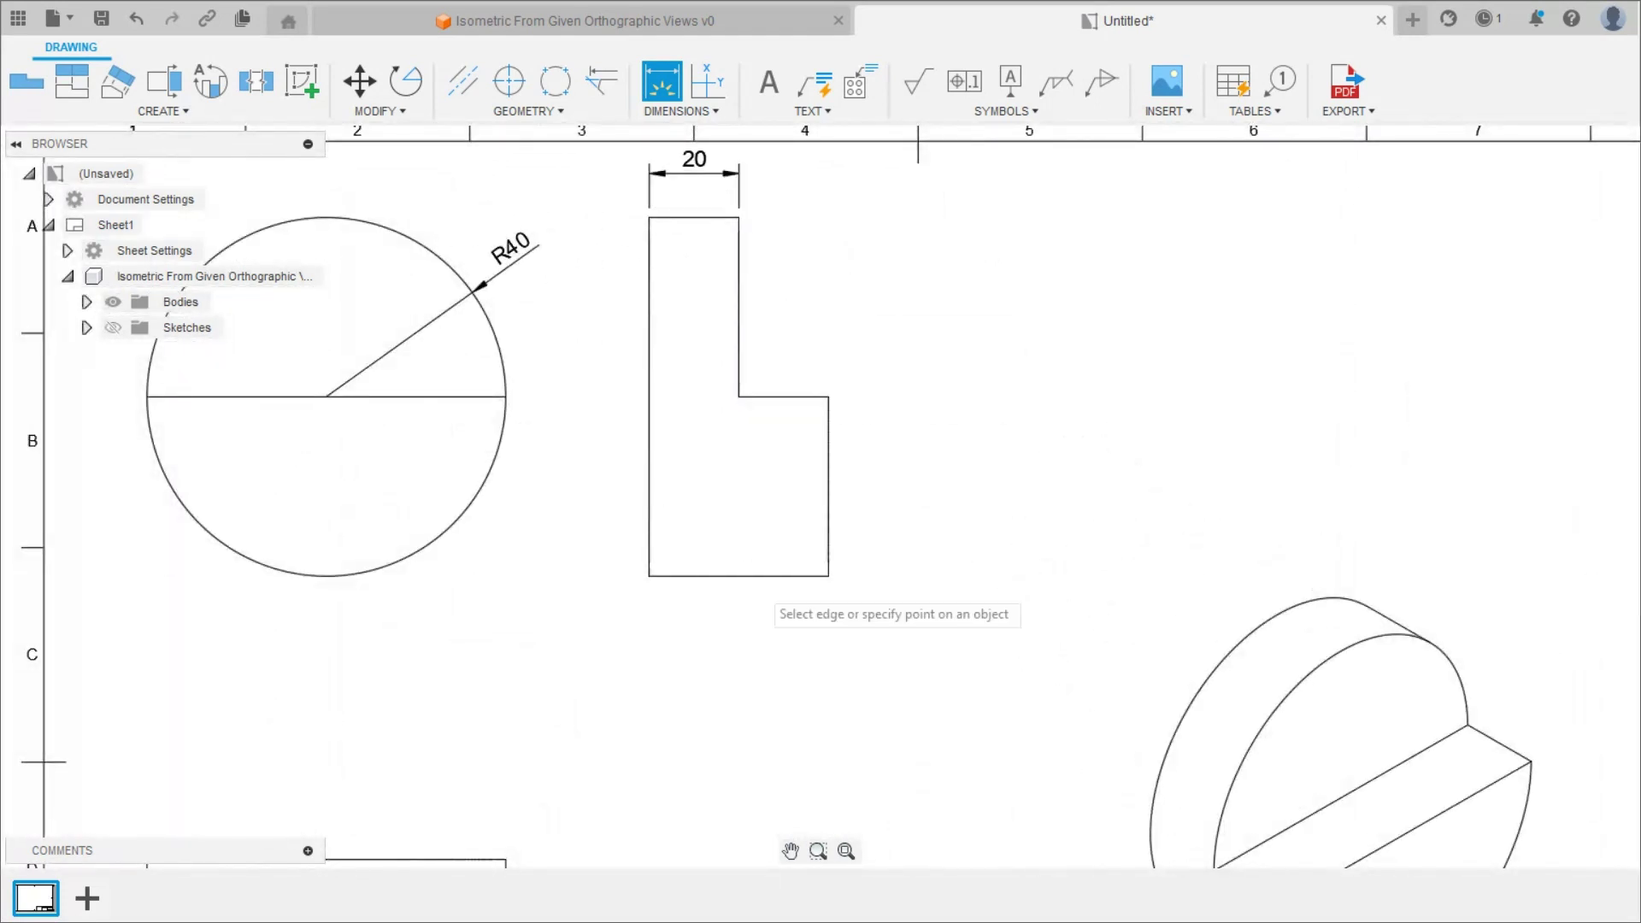
pyautogui.click(751, 576)
pyautogui.click(759, 643)
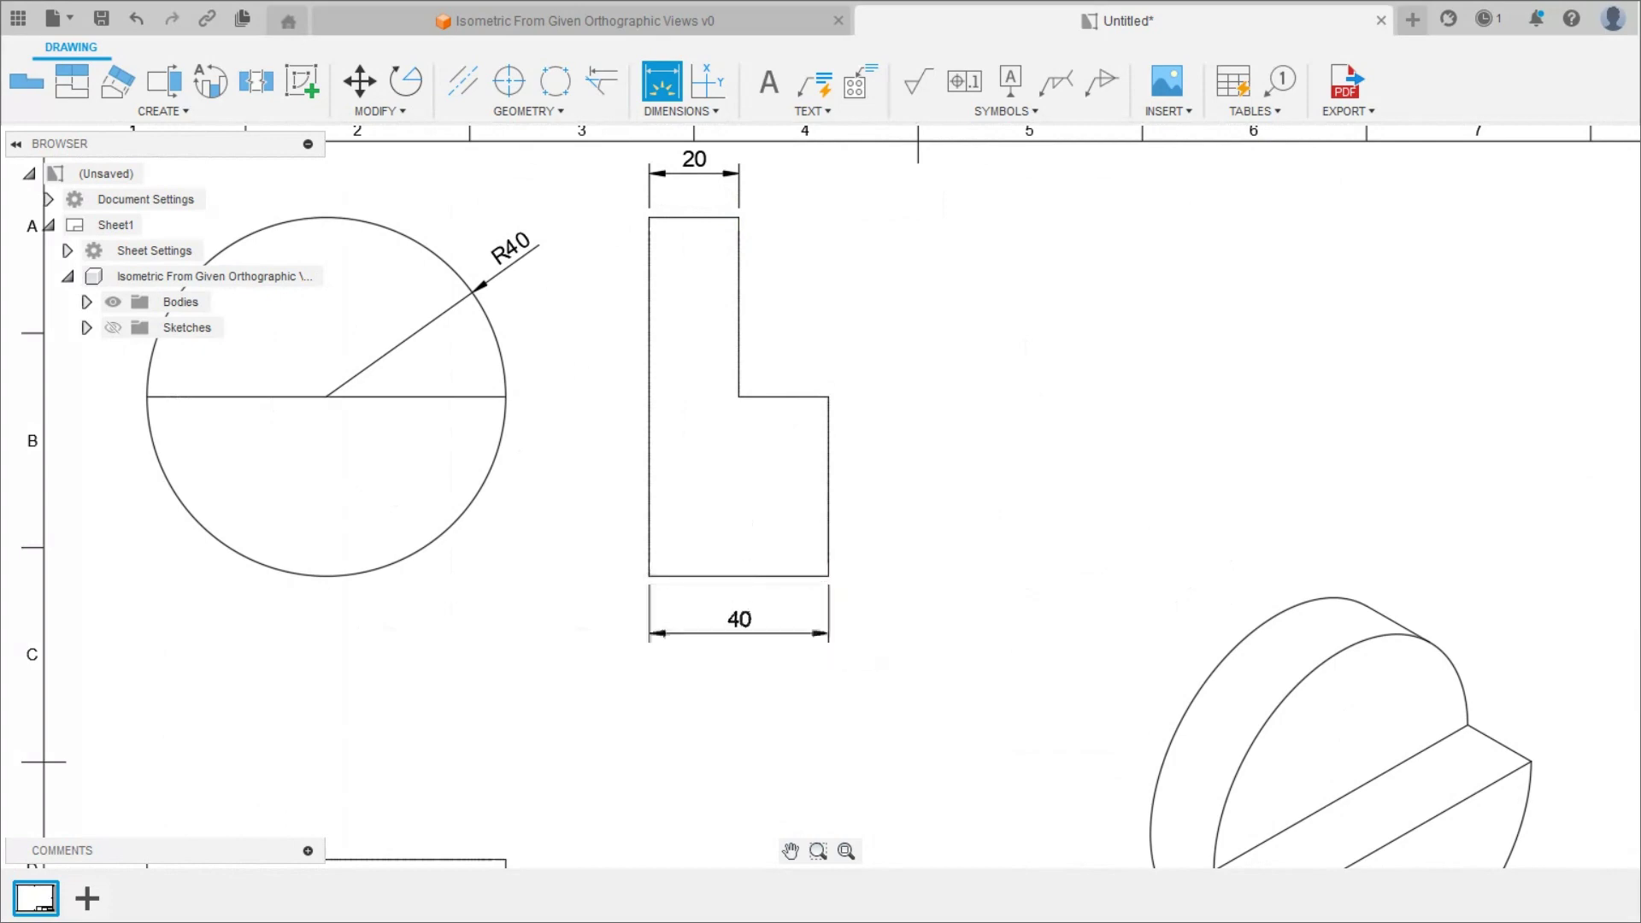
pyautogui.scroll(-3, 757, 637)
pyautogui.moveTo(988, 720); pyautogui.dragTo(957, 537, button='middle')
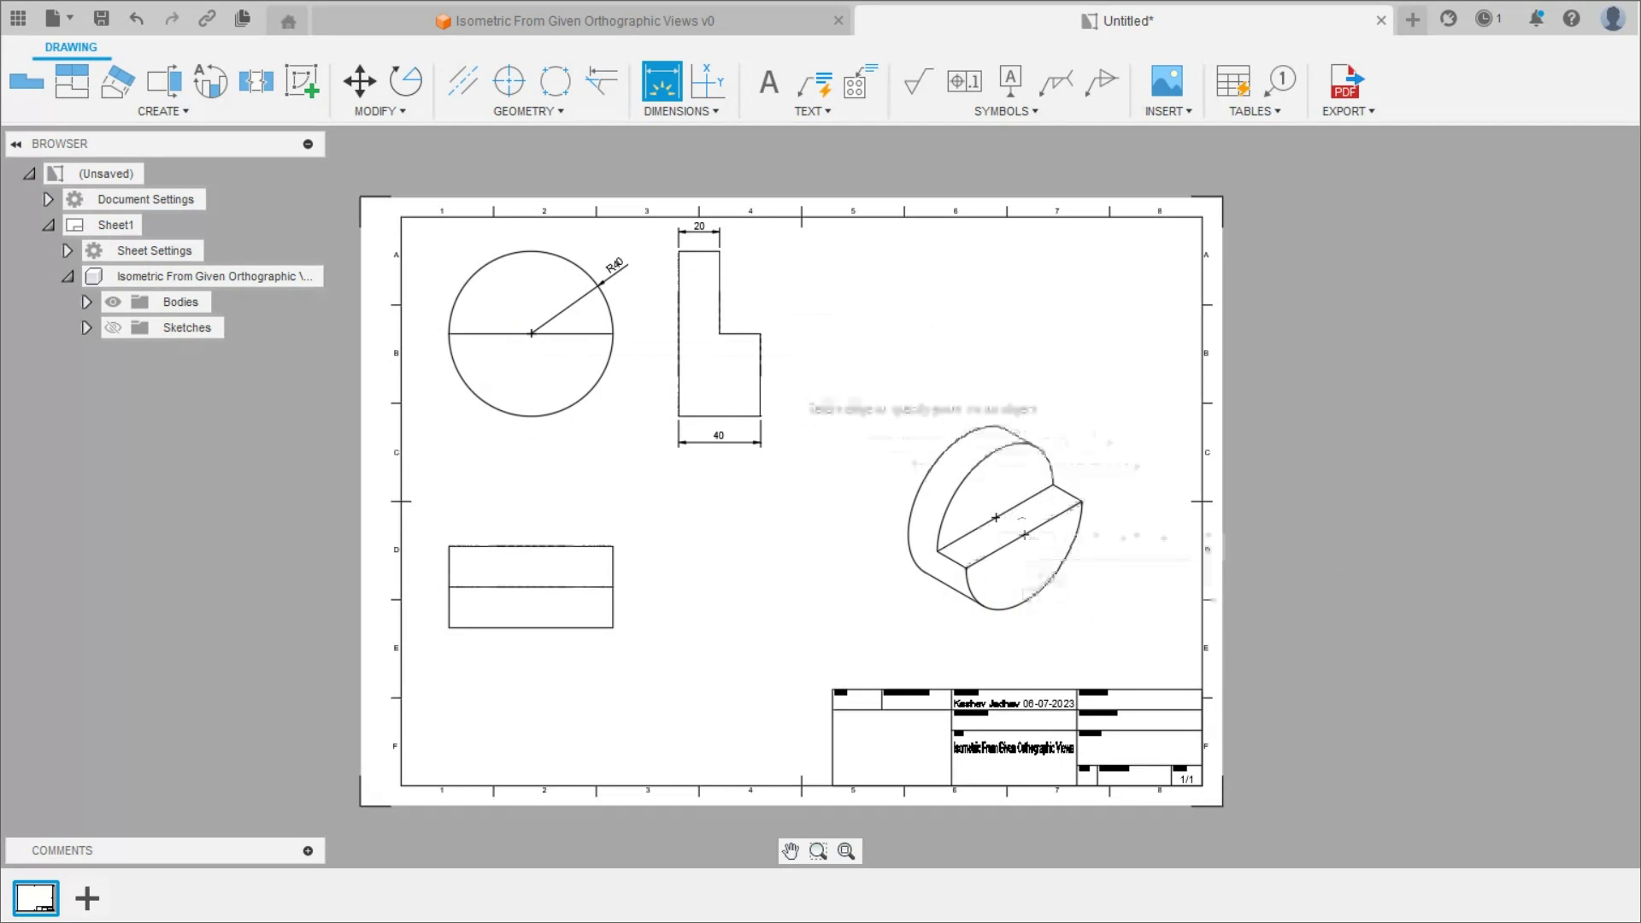
# Start a PDF export of the drawing sheet, accepting the default PDF settings.
pyautogui.click(1348, 111)
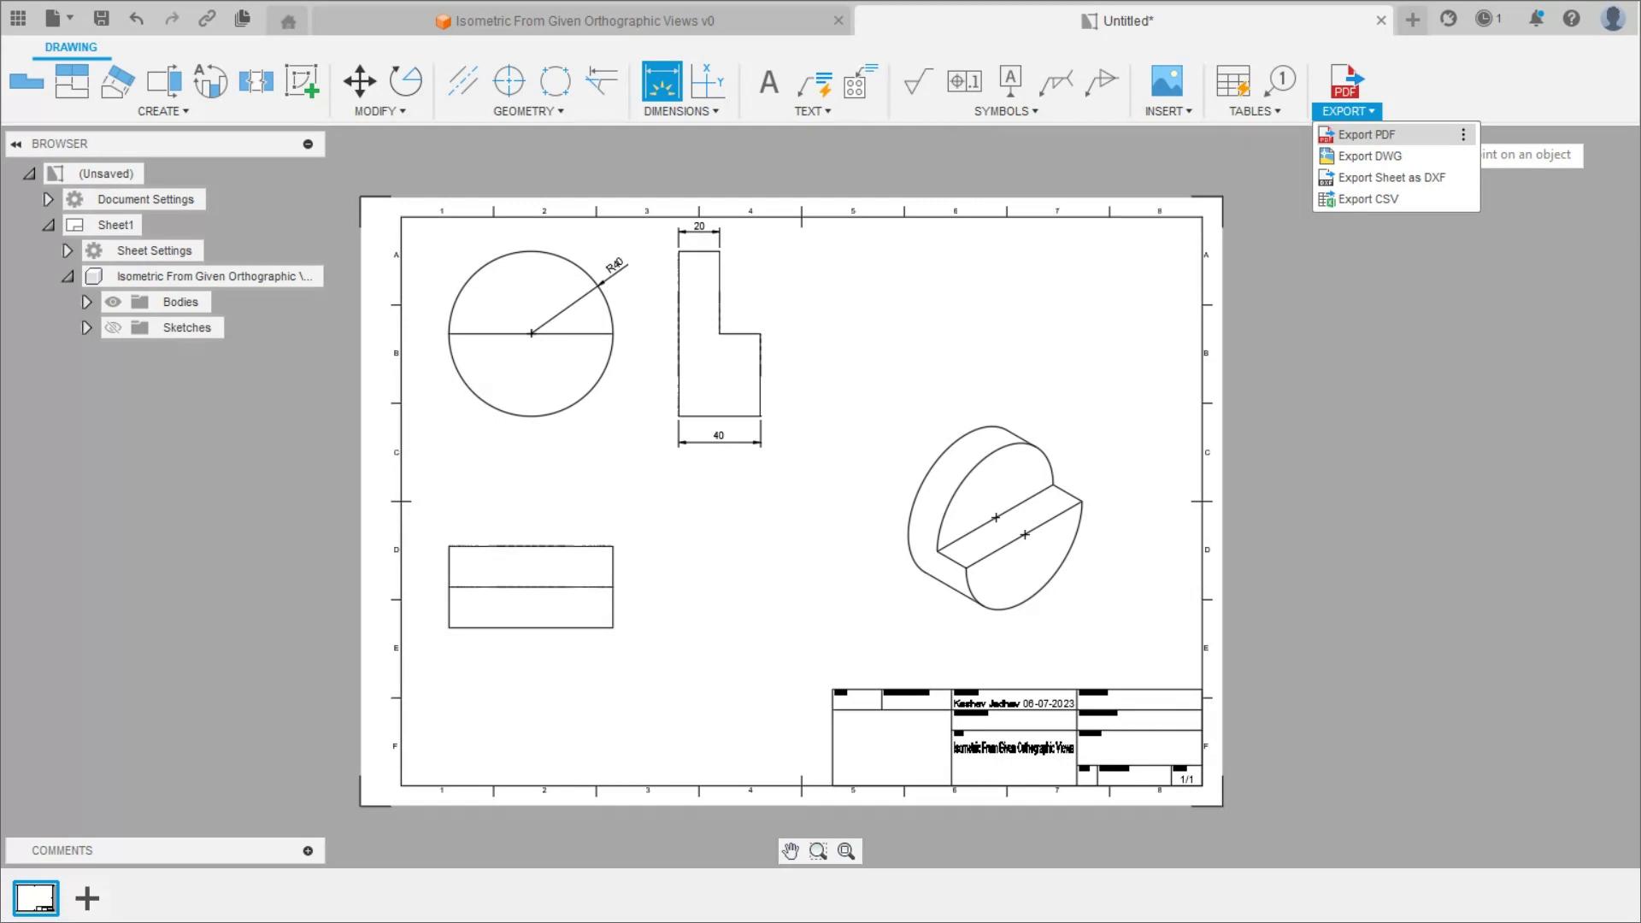
pyautogui.click(1366, 134)
pyautogui.click(1516, 274)
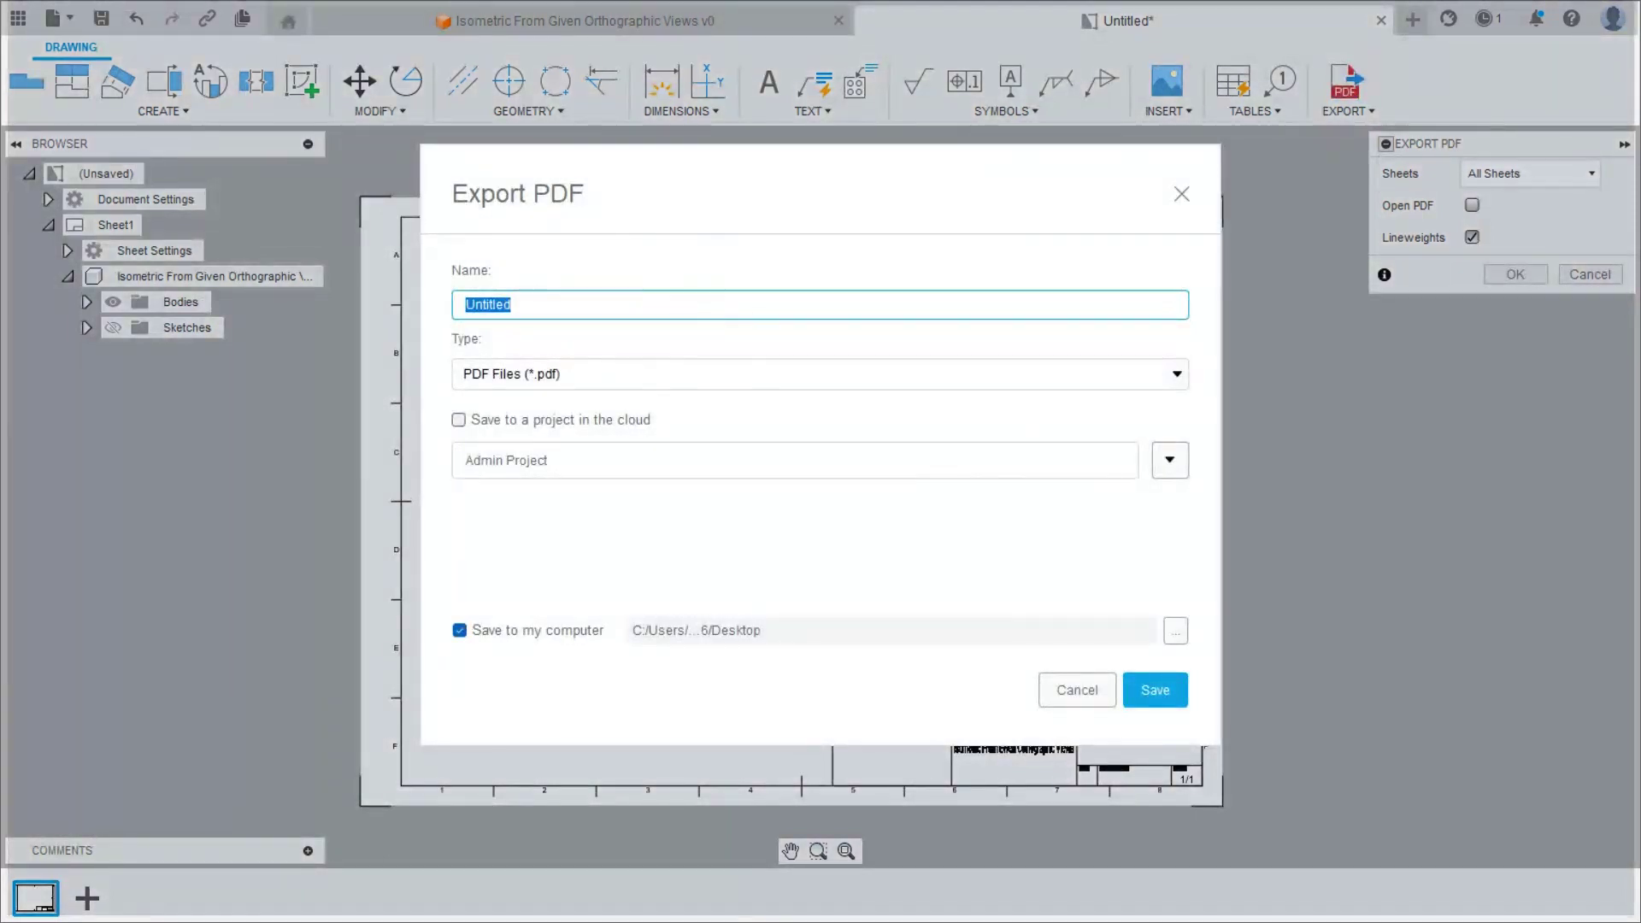
# Save the PDF to the Desktop as 'Isometric Views from Orthographic Views' and show the desktop.
pyautogui.write('Isometric Views from Orthographic Views')
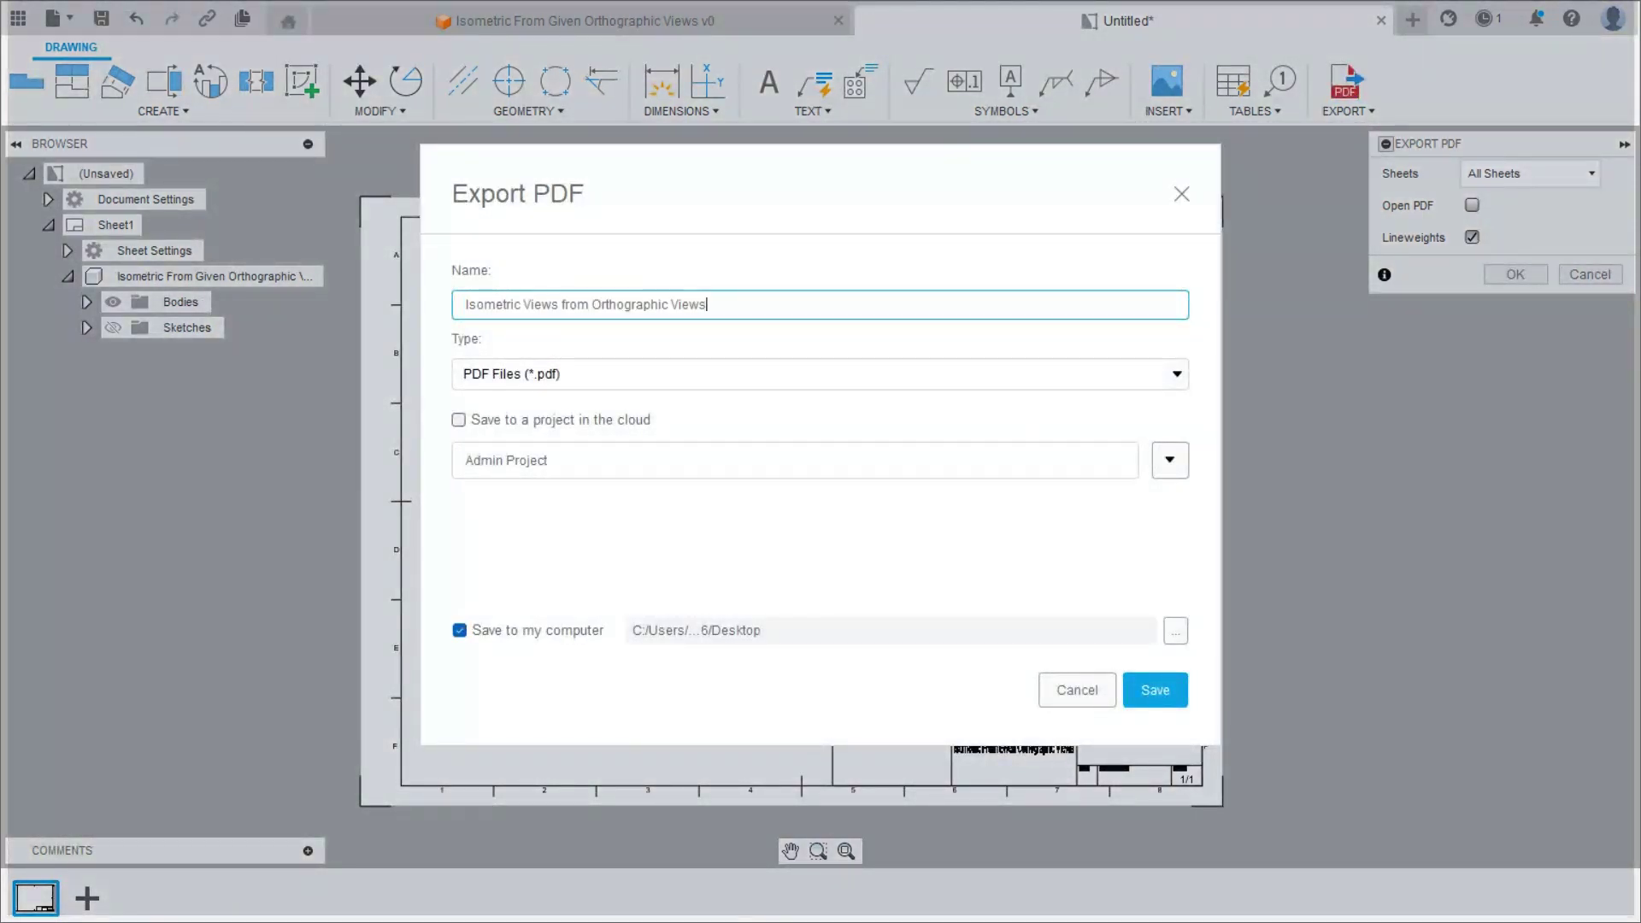
pyautogui.click(1176, 630)
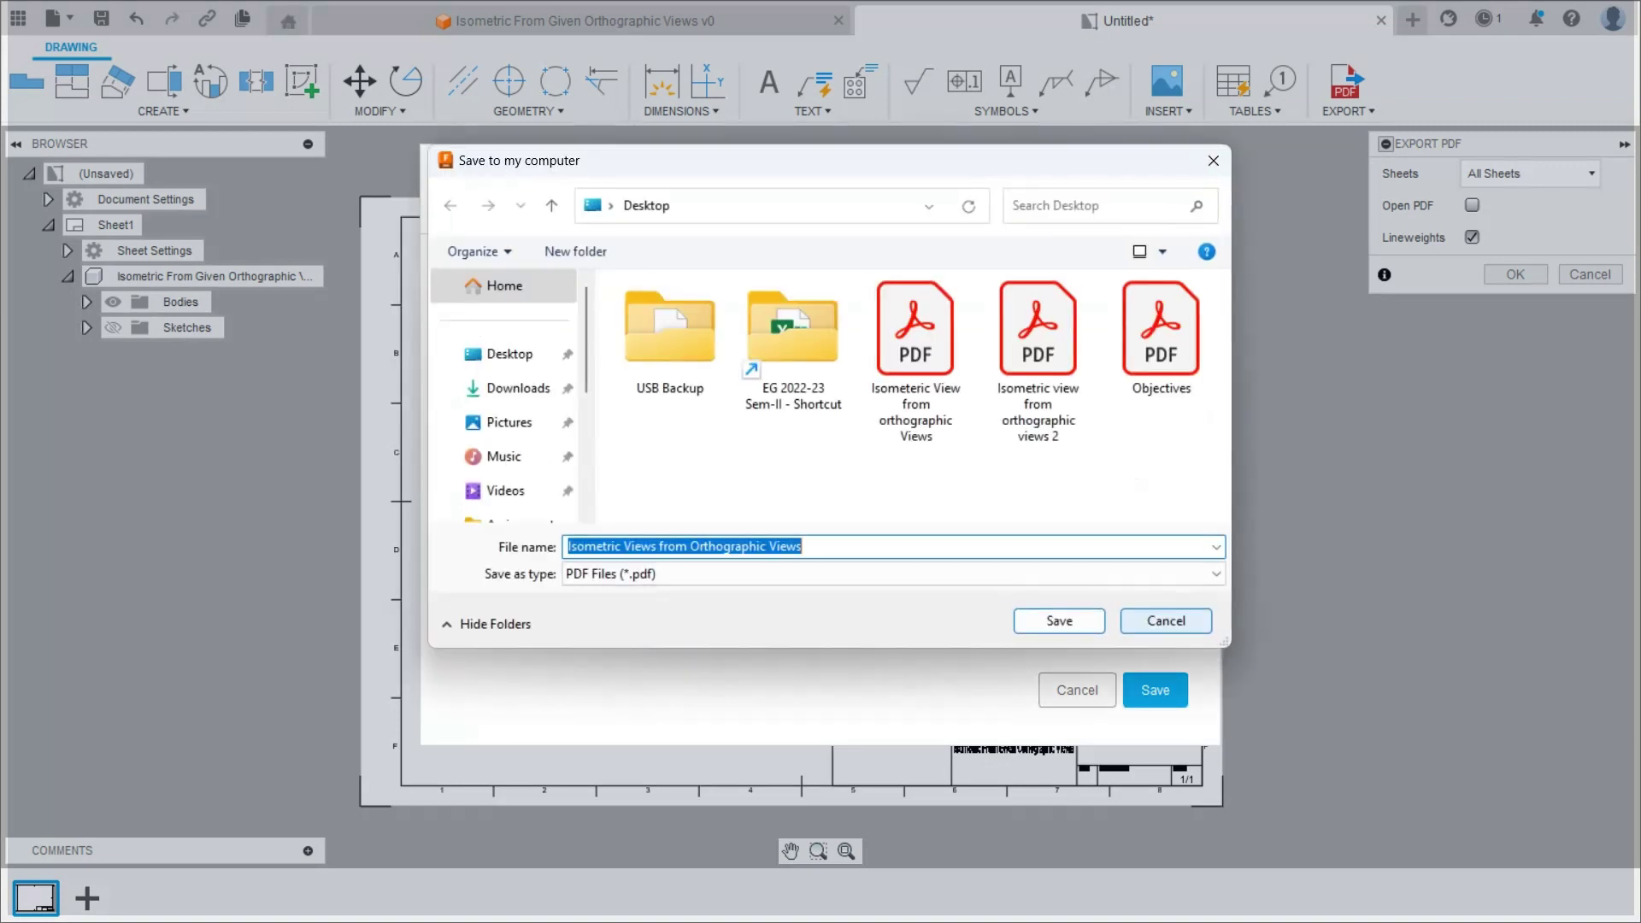
pyautogui.click(510, 354)
pyautogui.click(1059, 621)
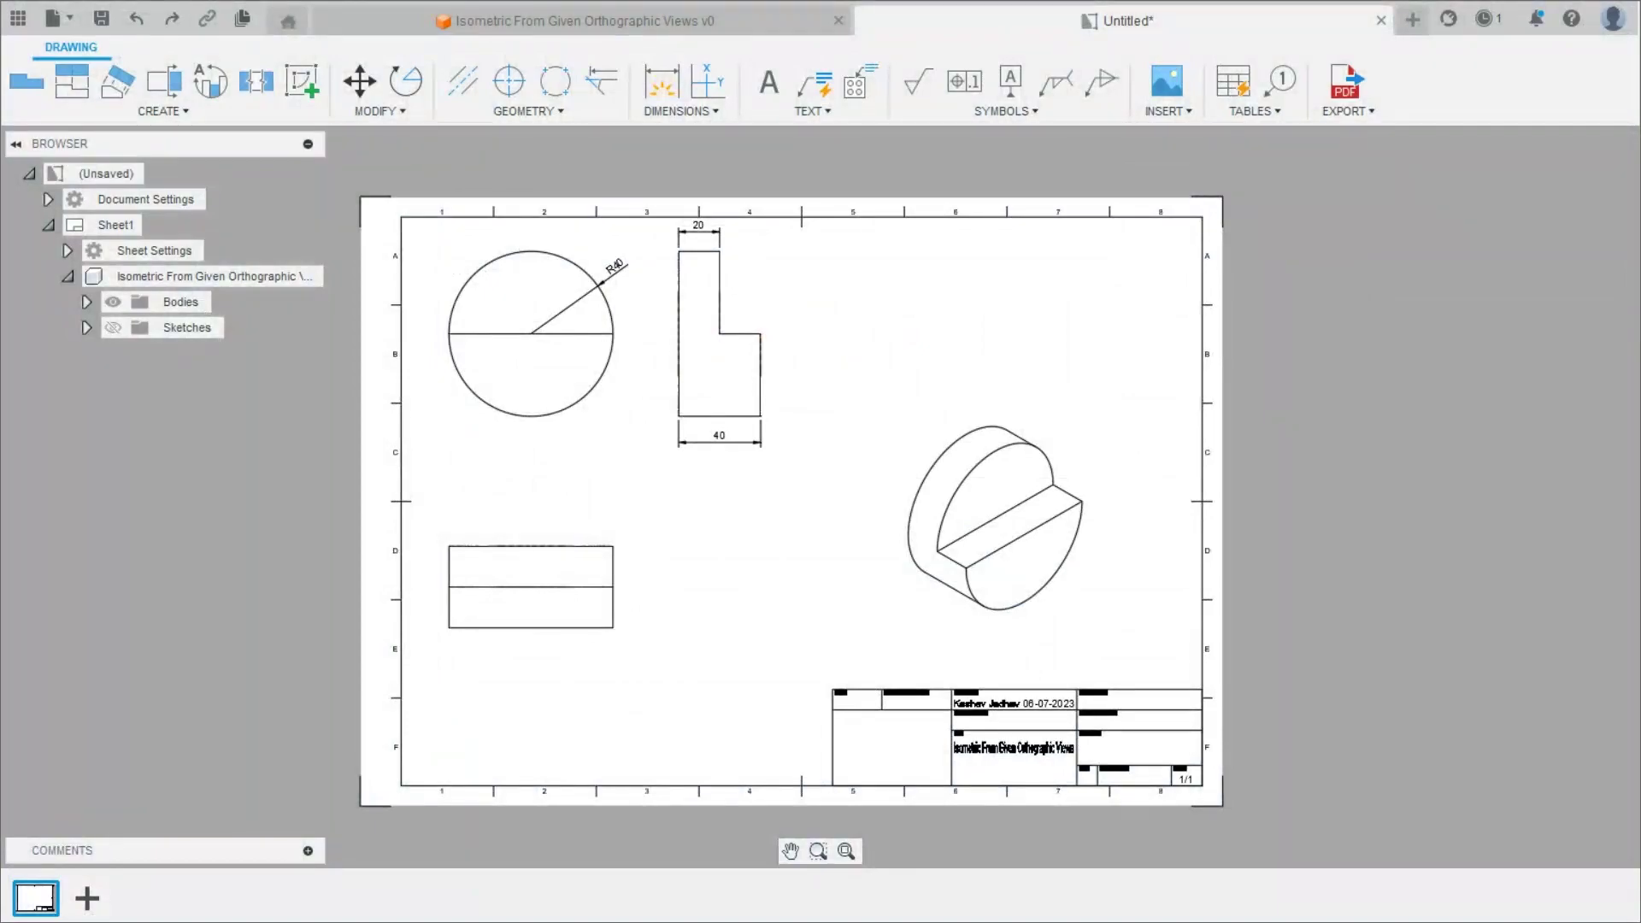
pyautogui.press('super+d')
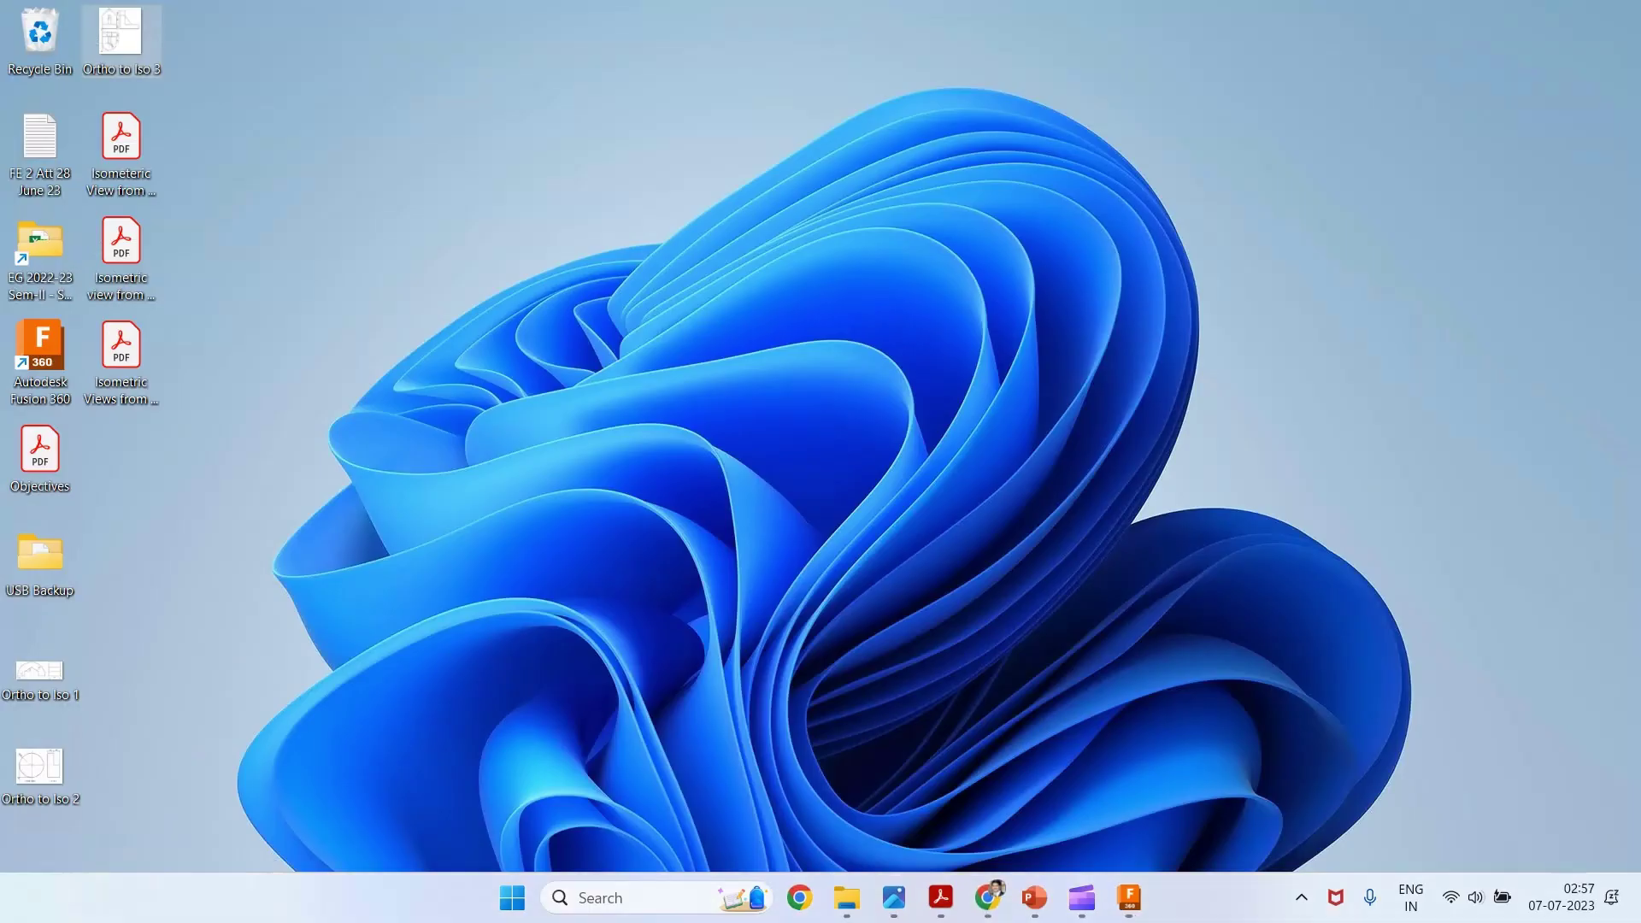
# Bring the opened PDF back into view and hide Acrobat's bookmarks pane so the sheet fills the window.
pyautogui.press('super+d')
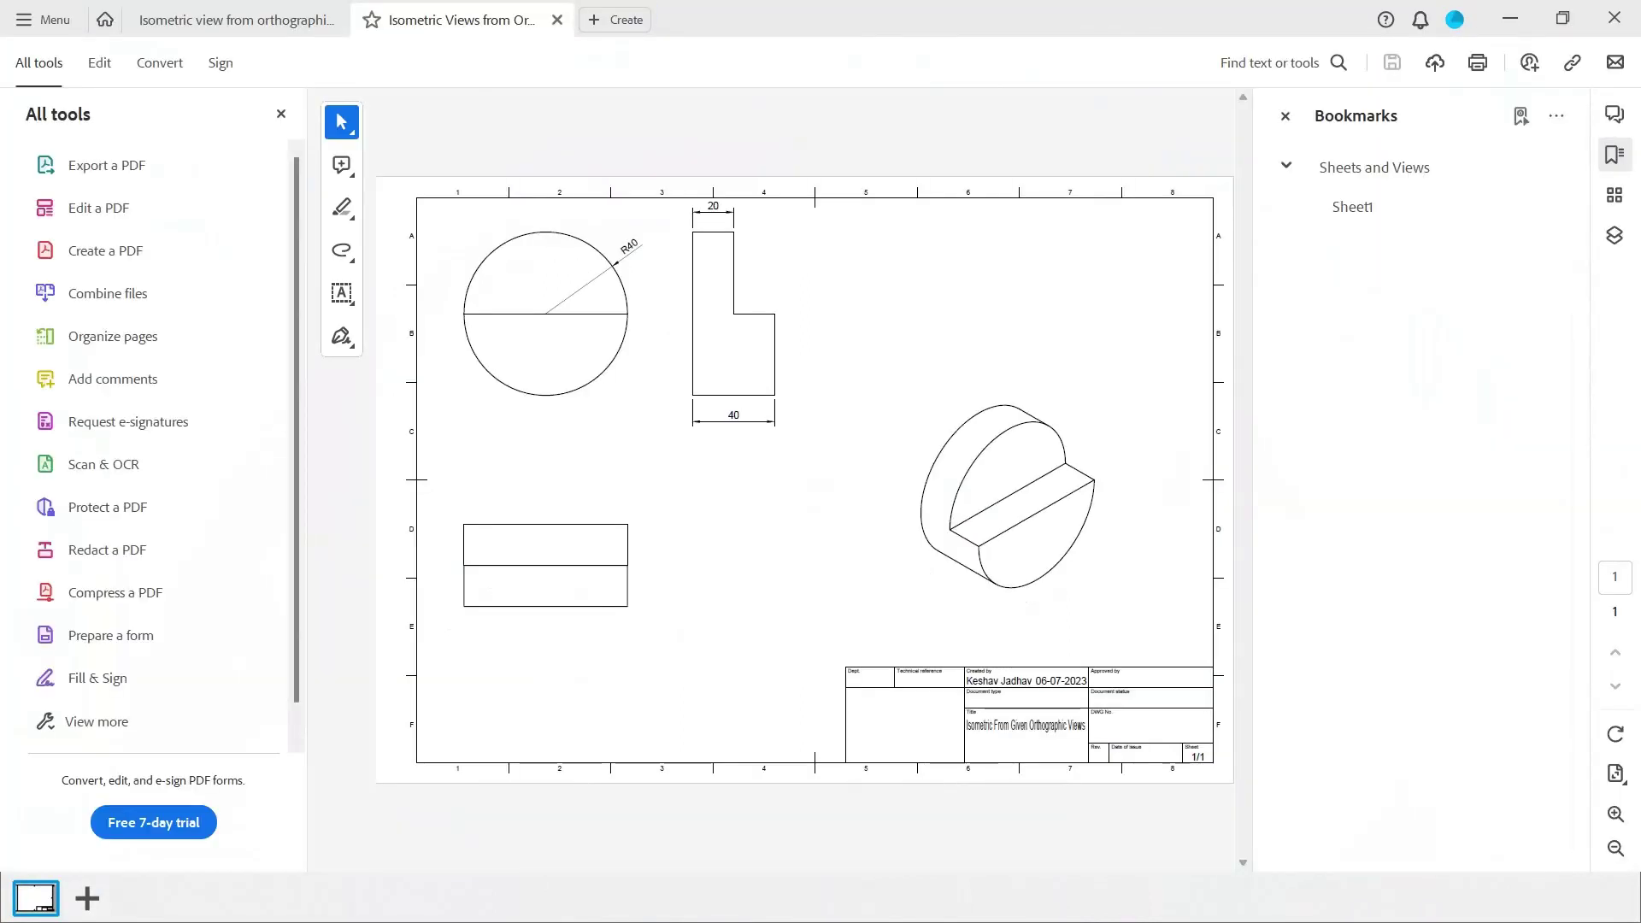
pyautogui.press('F4')
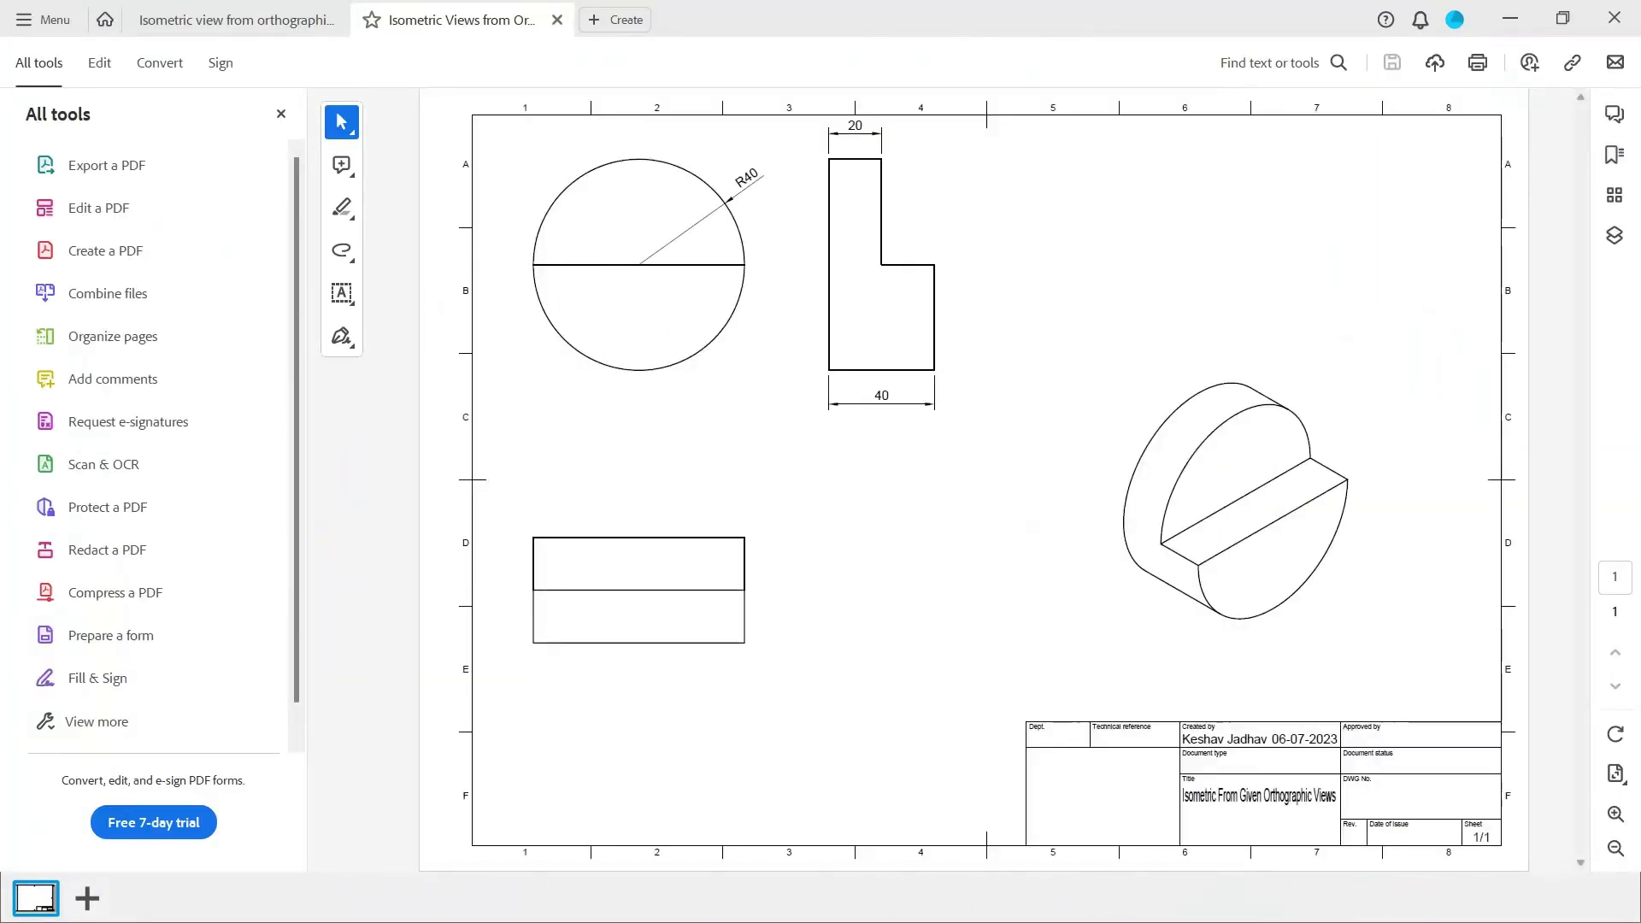